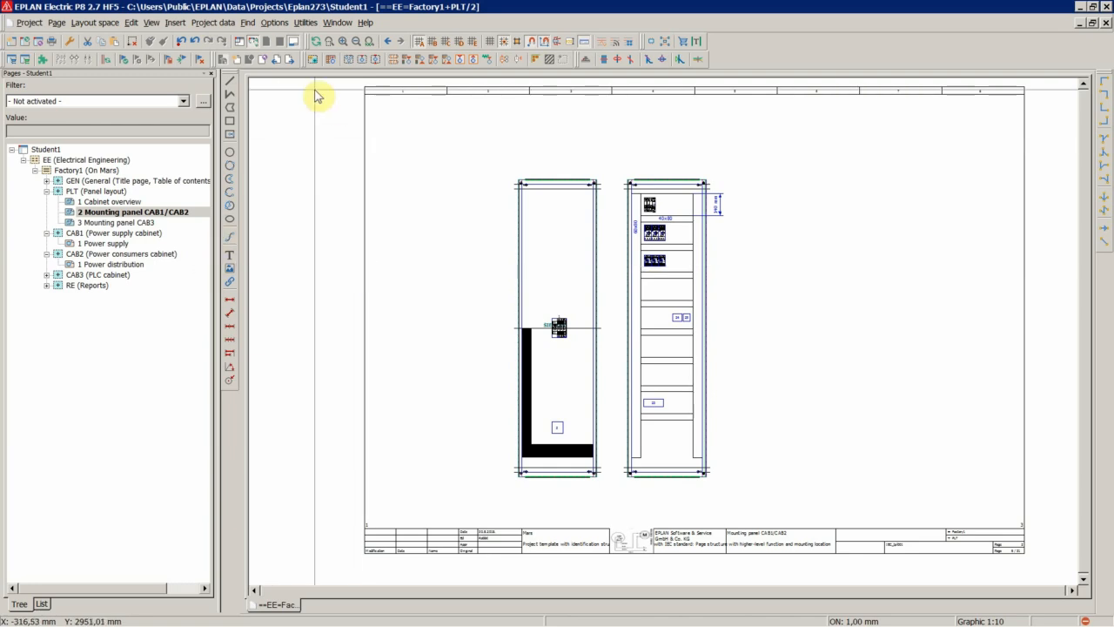
Open the Student1 project's settings for report output to pages and select the Enclosure legend report type
left_click(274, 22)
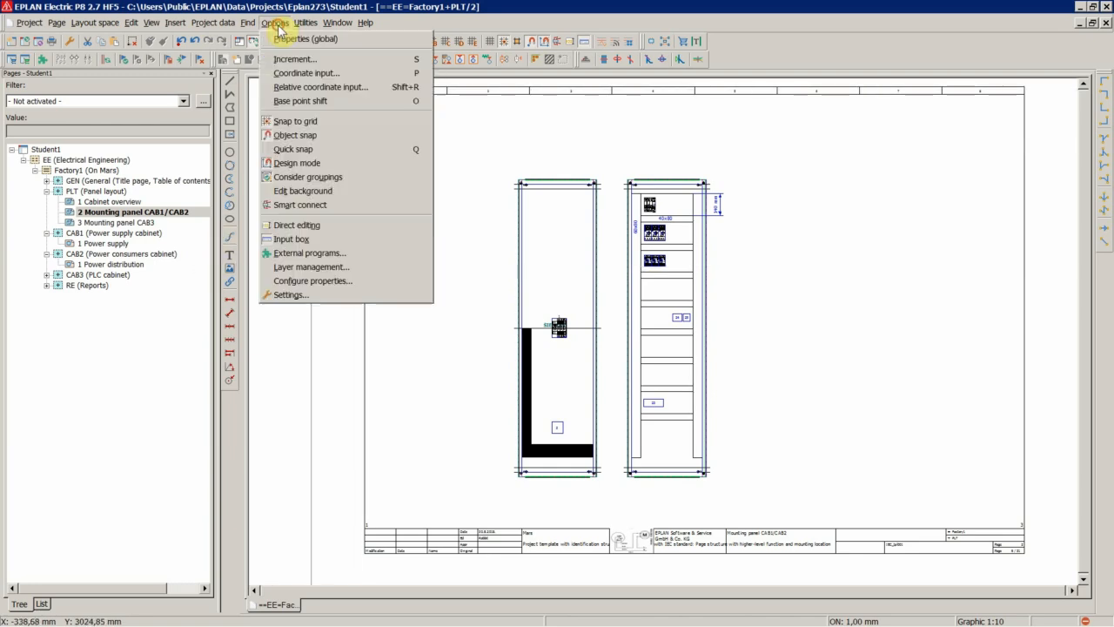
left_click(295, 299)
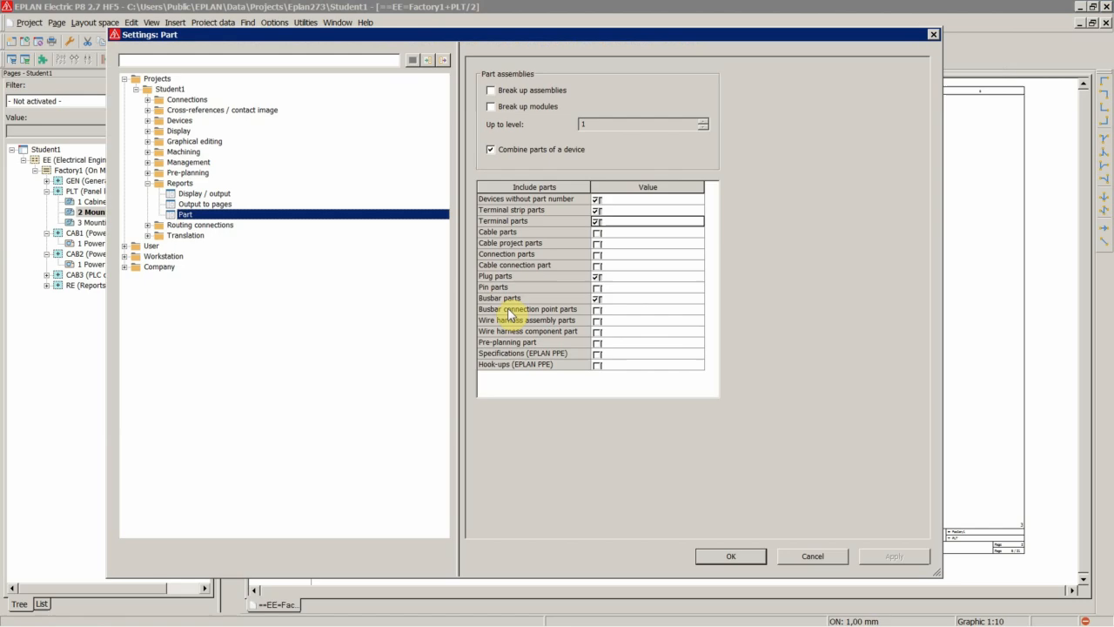
double_click(208, 205)
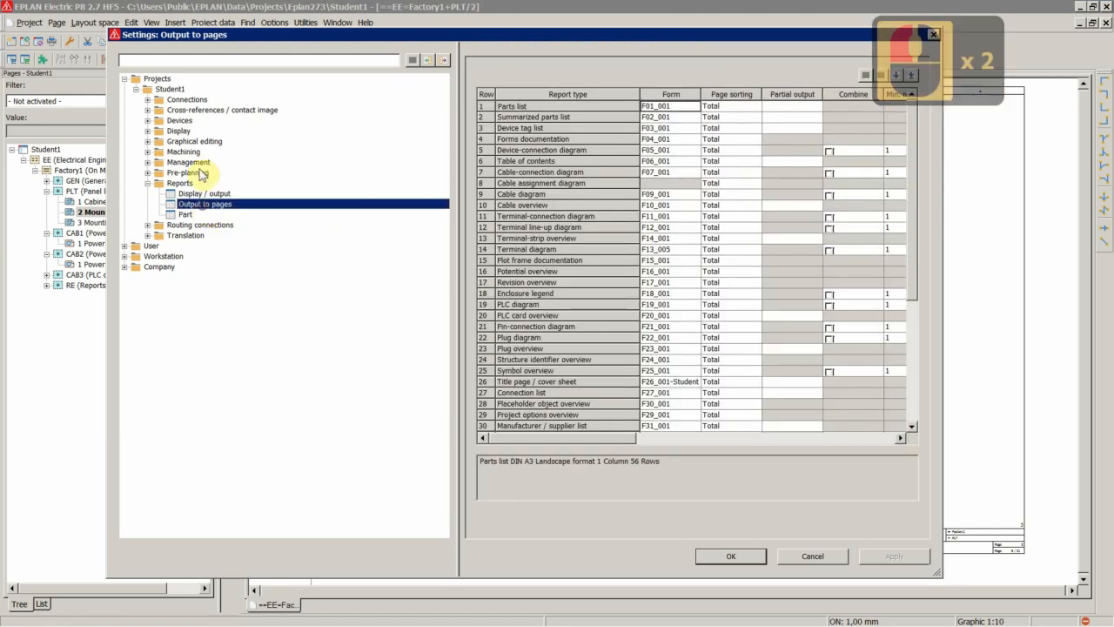
left_click(157, 79)
left_click(180, 183)
left_click(195, 204)
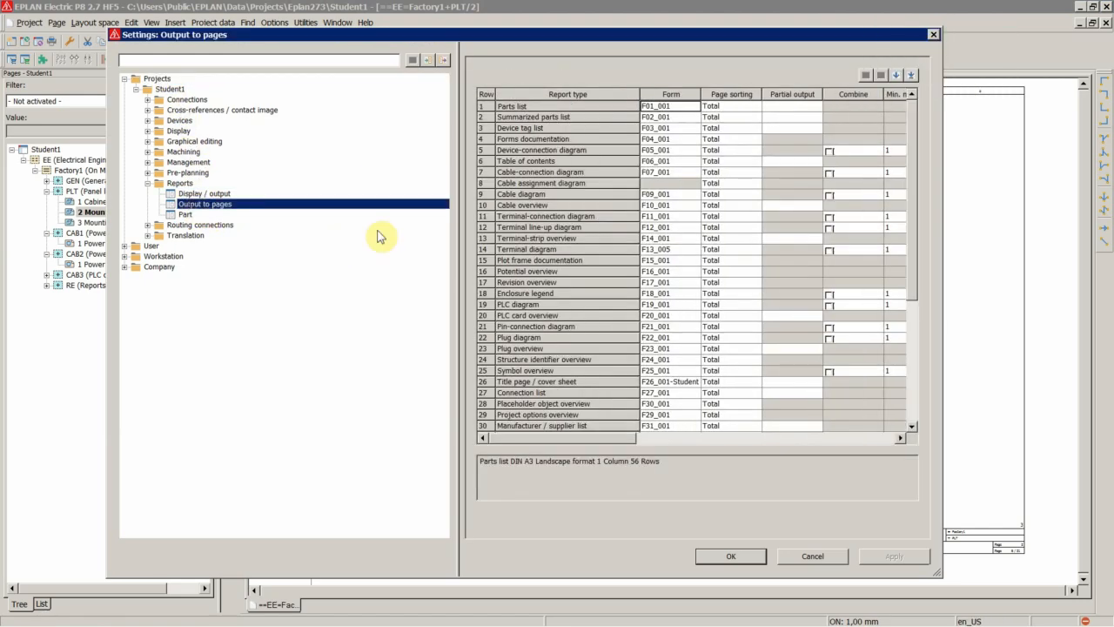
left_click(541, 293)
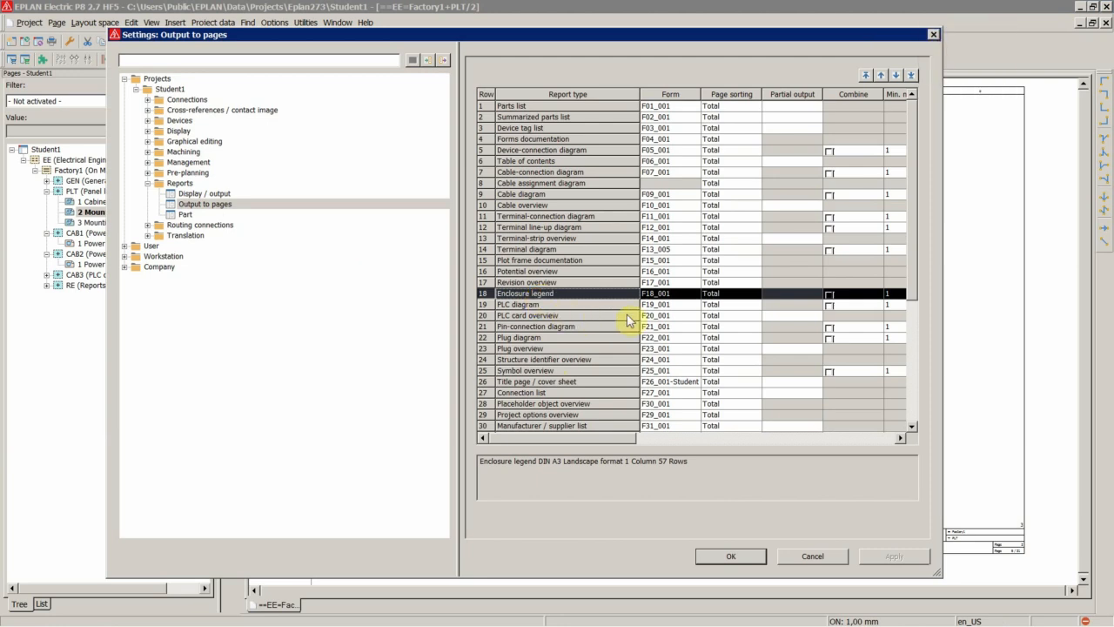
Browse the forms available for the enclosure legend, preview F18_001.f18, and cancel the settings
double_click(659, 296)
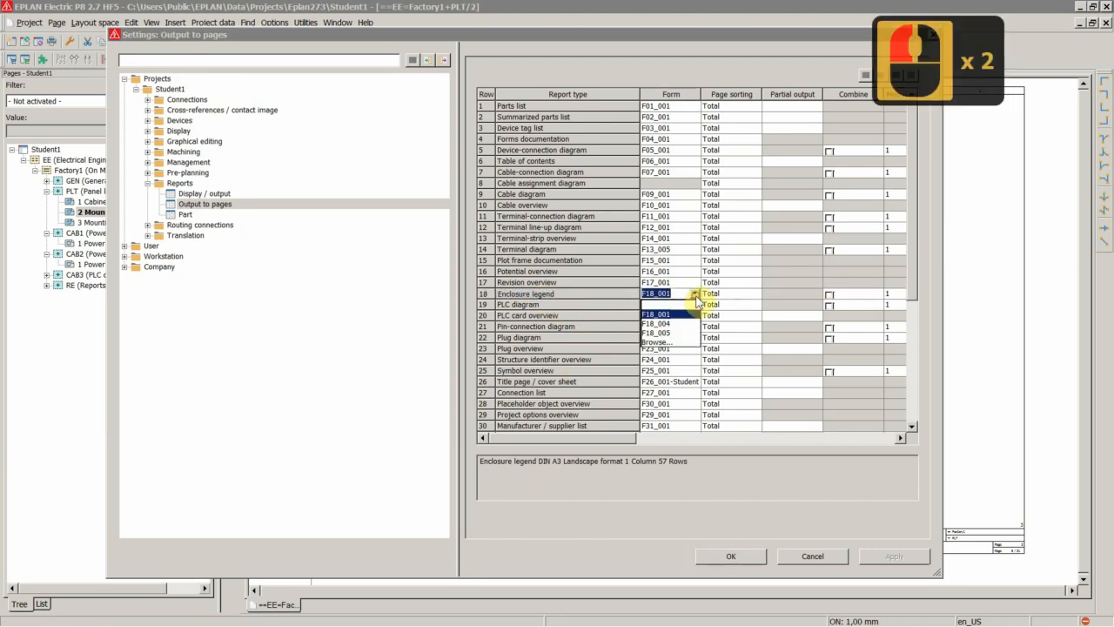
left_click(657, 343)
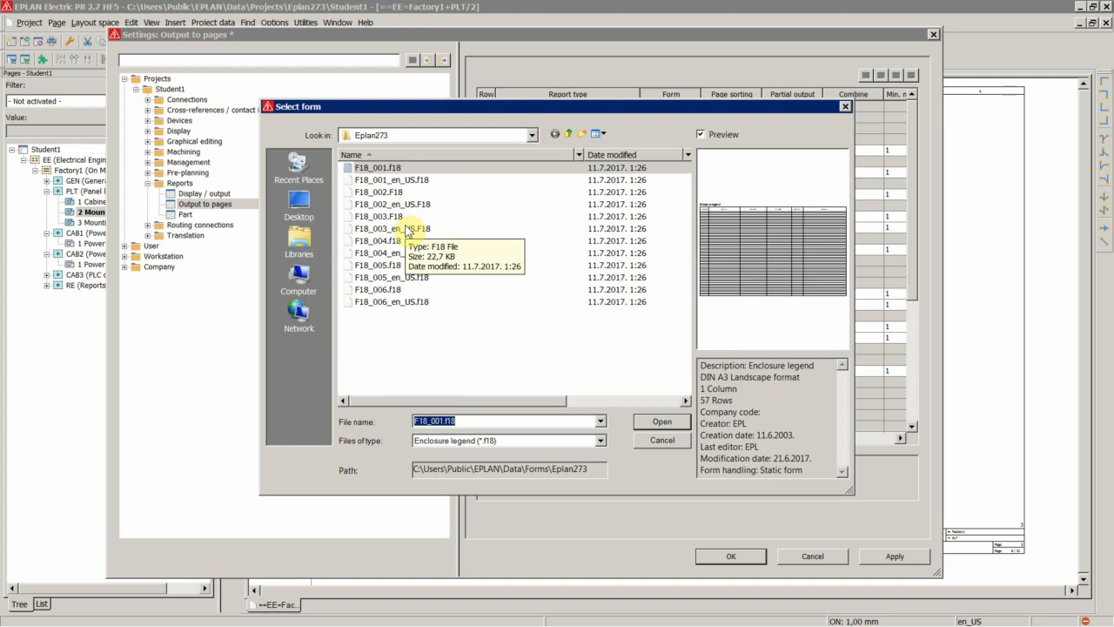
left_click(378, 169)
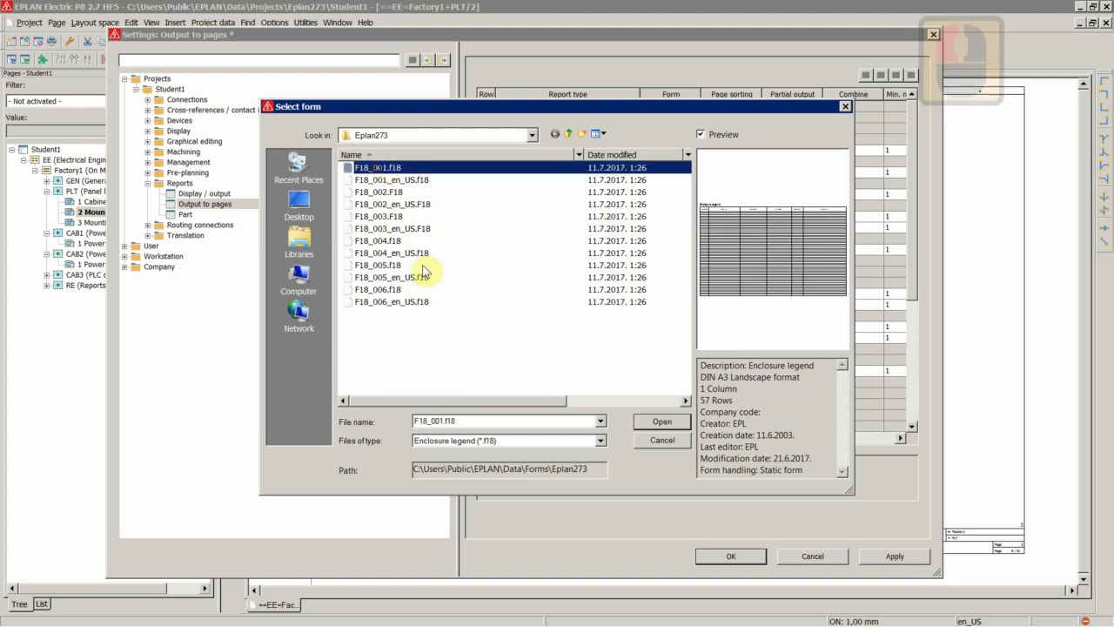
left_click(654, 440)
left_click(815, 556)
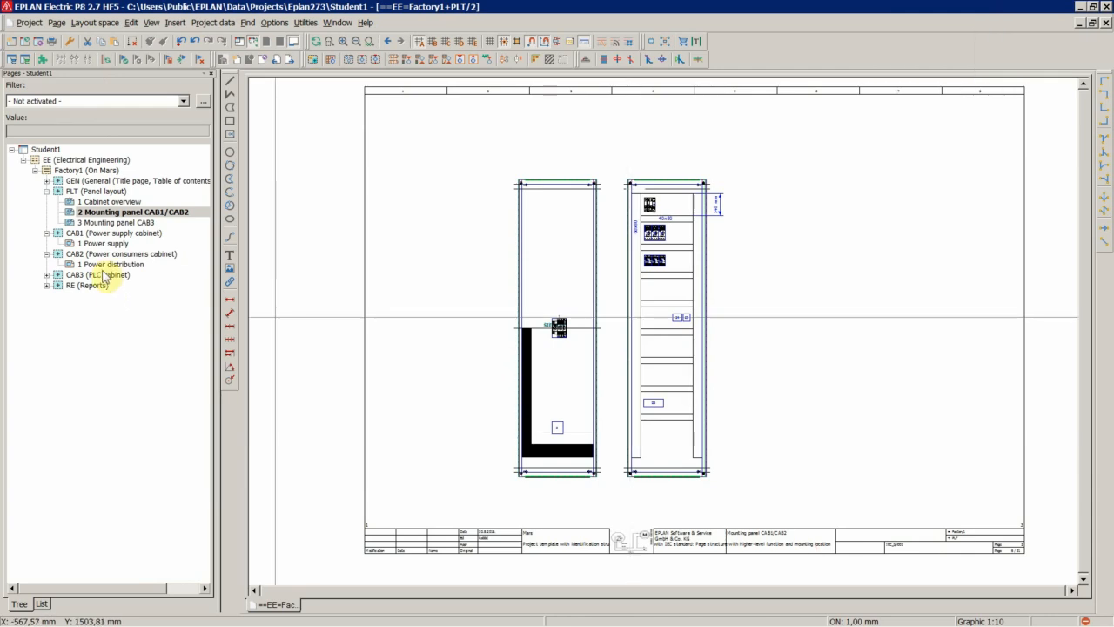
Start generating a new report for the Student1 project and choose Enclosure legend as its type
left_click(96, 190)
left_click(305, 23)
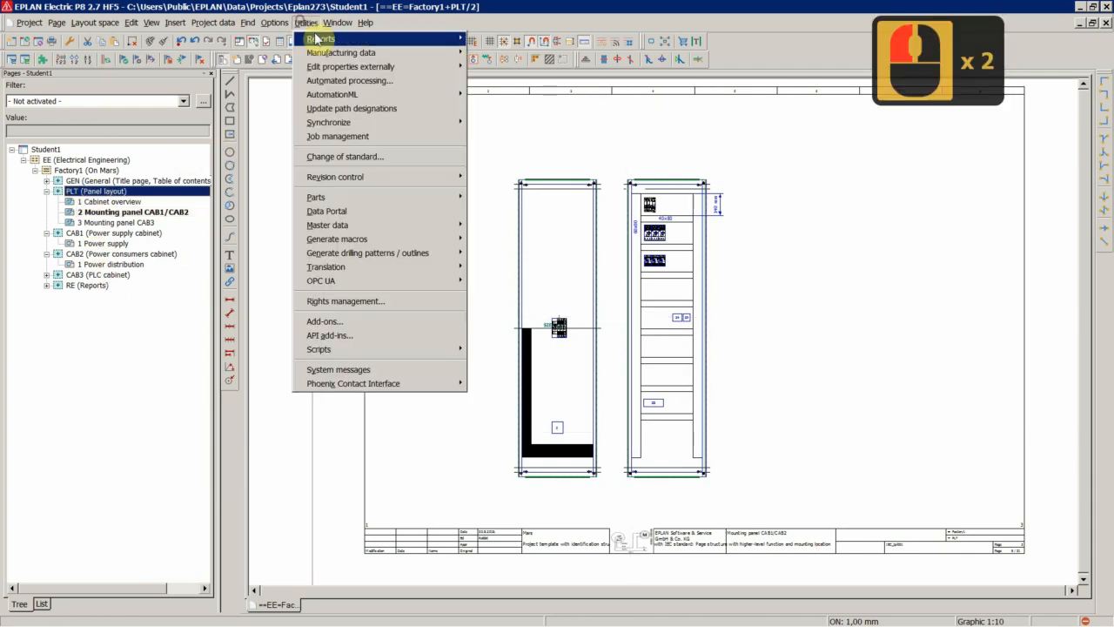
left_click(428, 40)
left_click(496, 38)
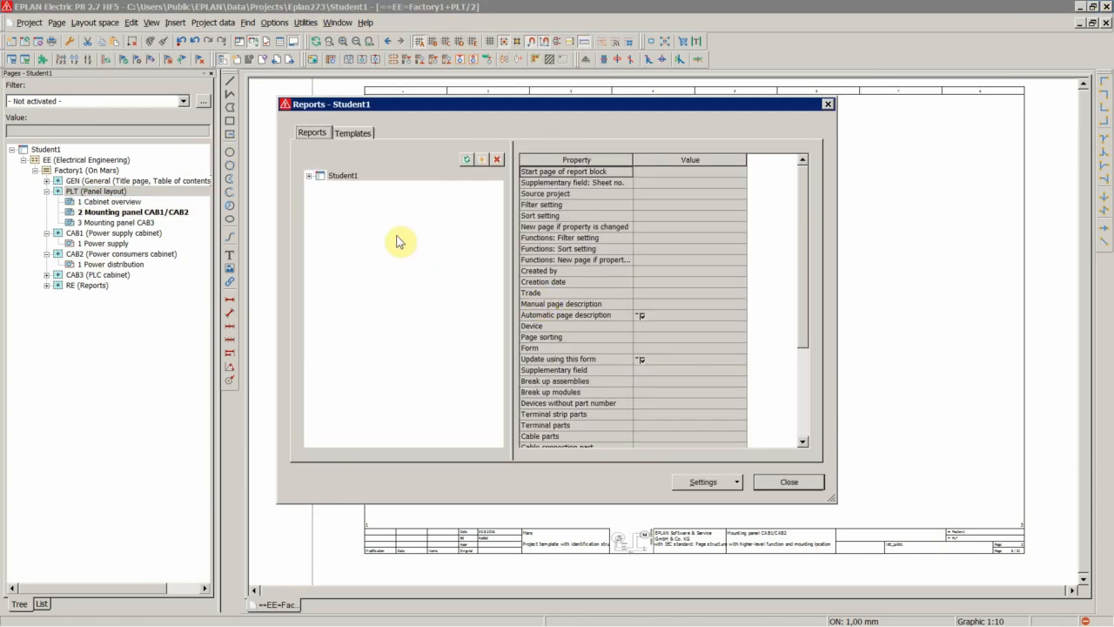
left_click(484, 161)
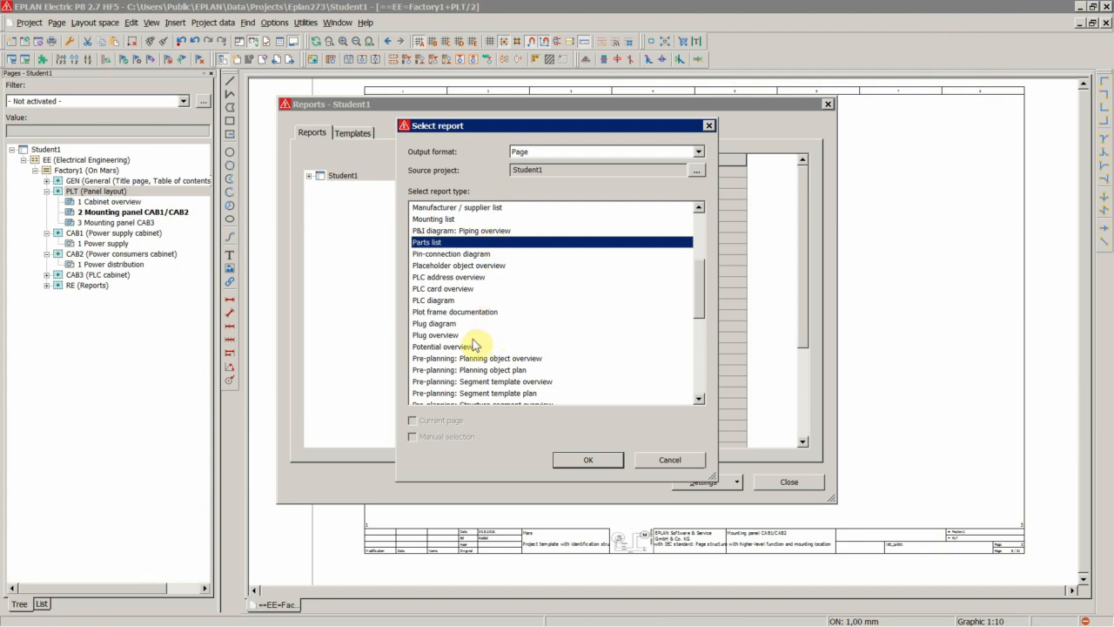
scroll(470, 338, "up", 12)
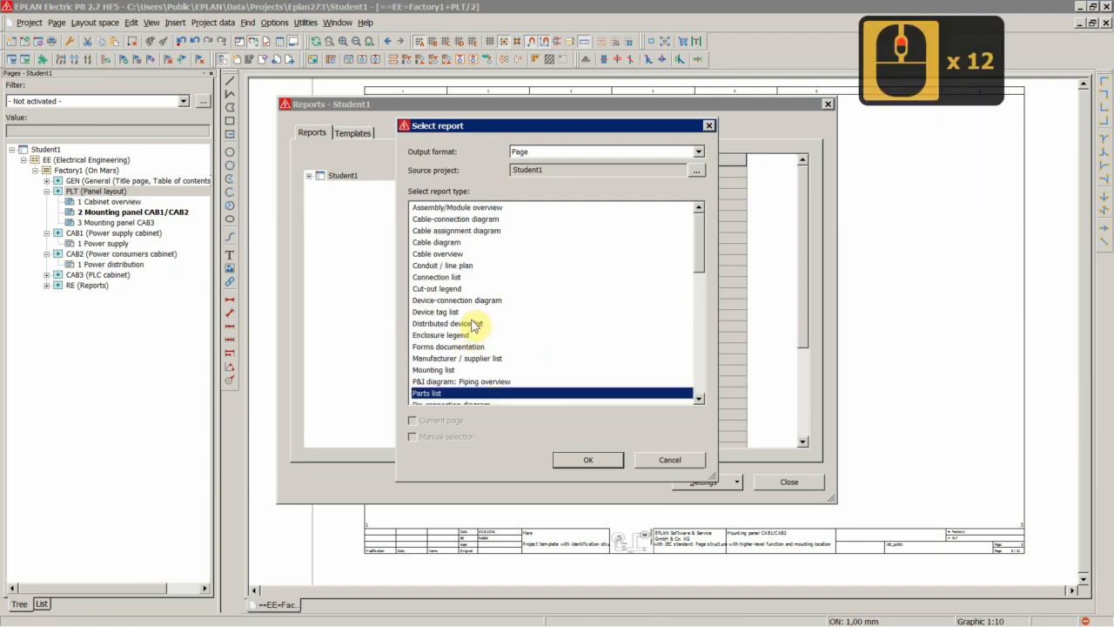
left_click(432, 336)
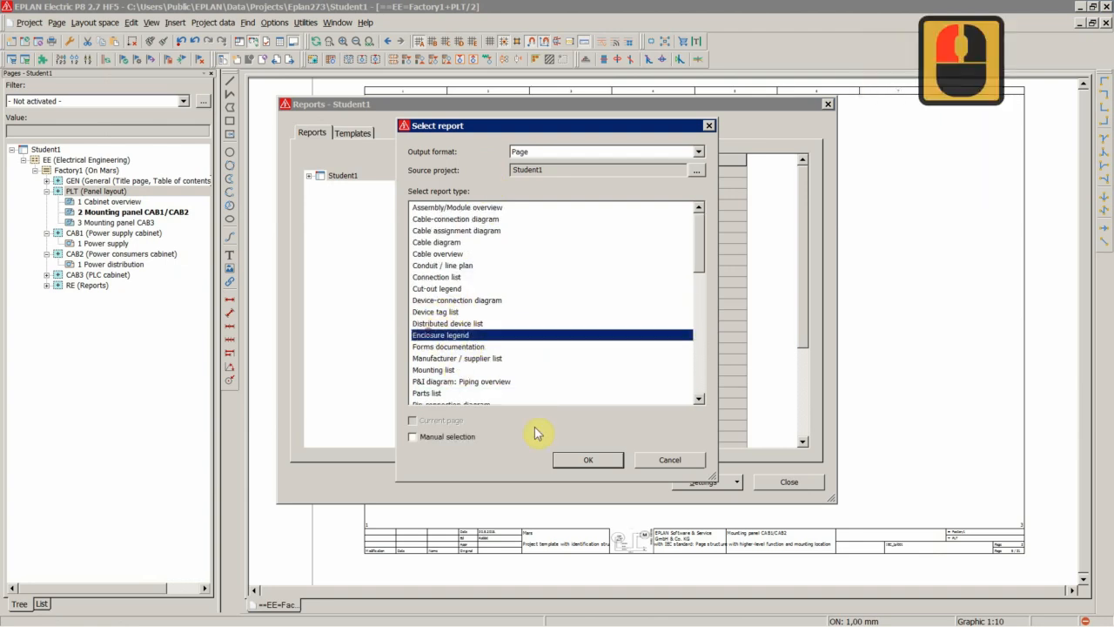
Set the enclosure legend report's output format to Page and enable manual selection
left_click(525, 155)
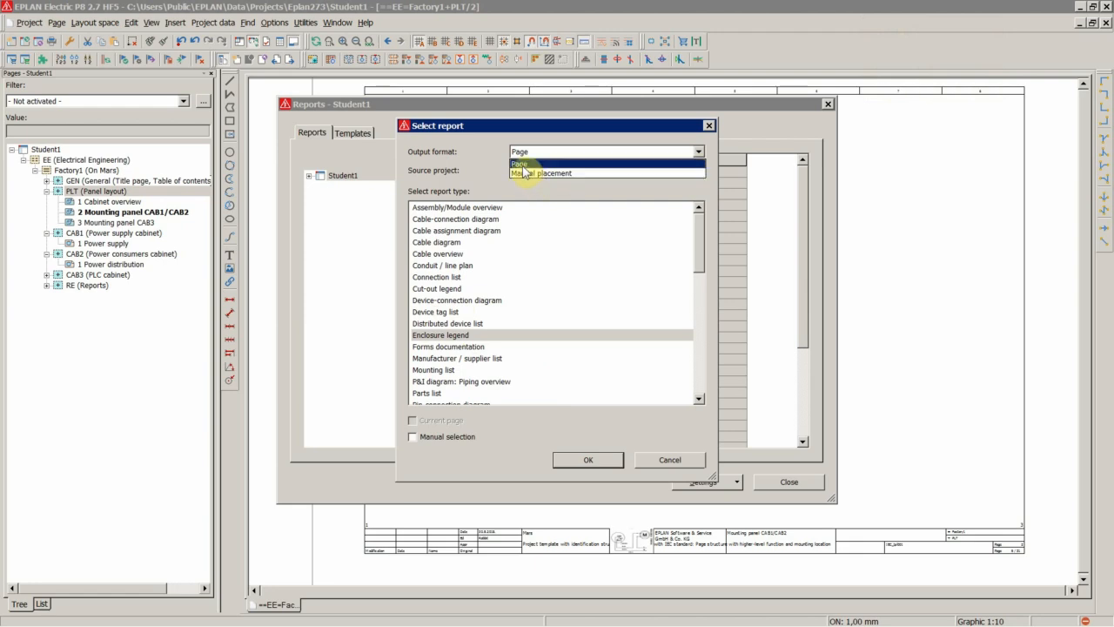
left_click(522, 162)
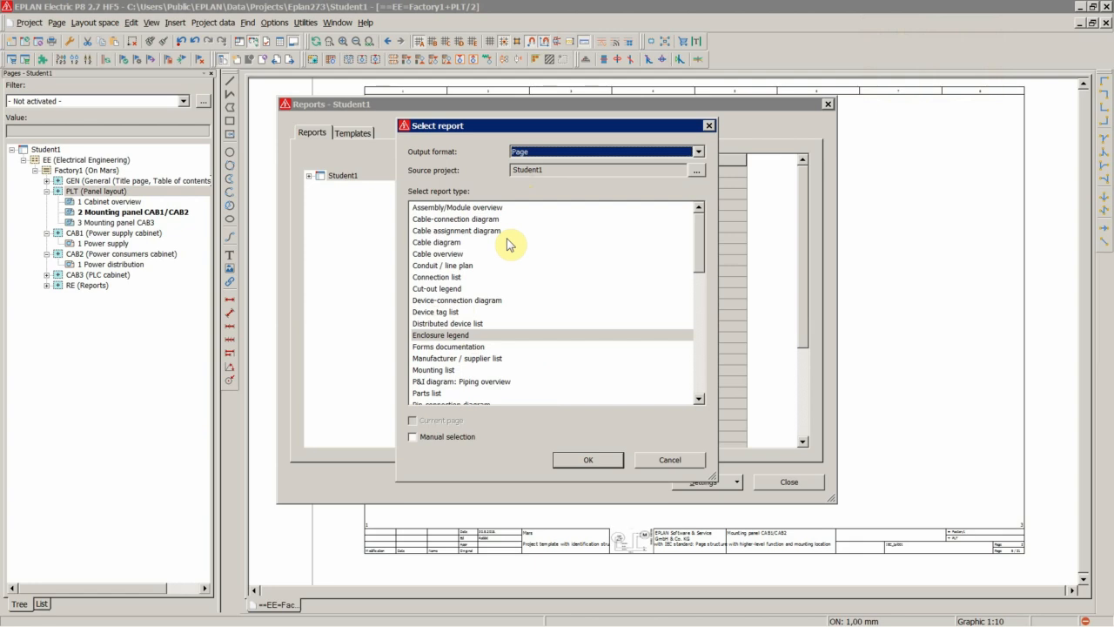
left_click(450, 335)
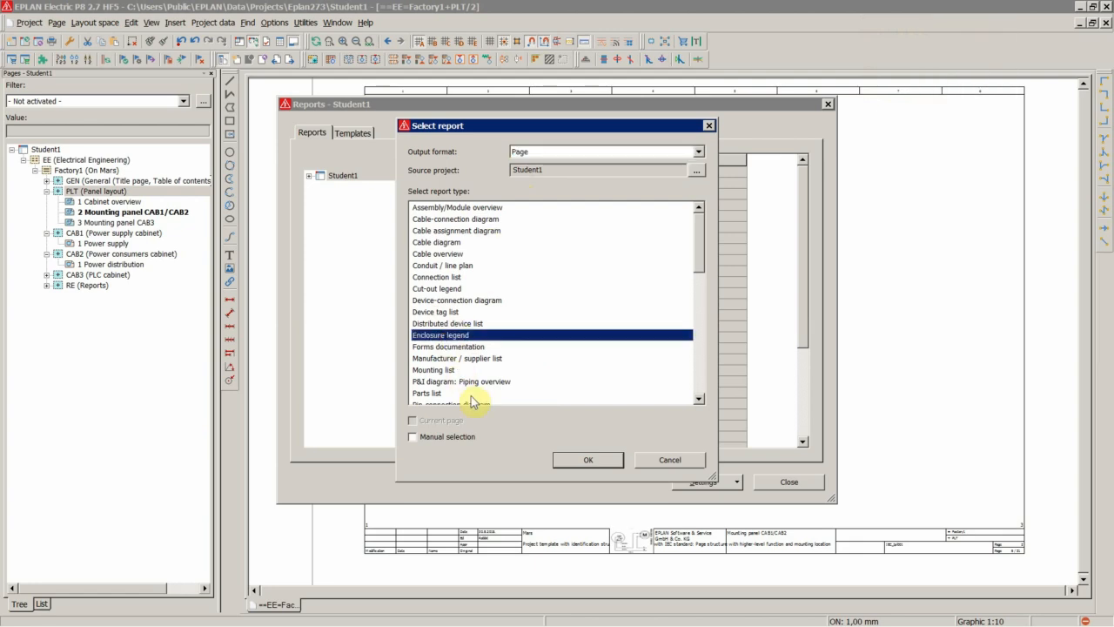
left_click(438, 440)
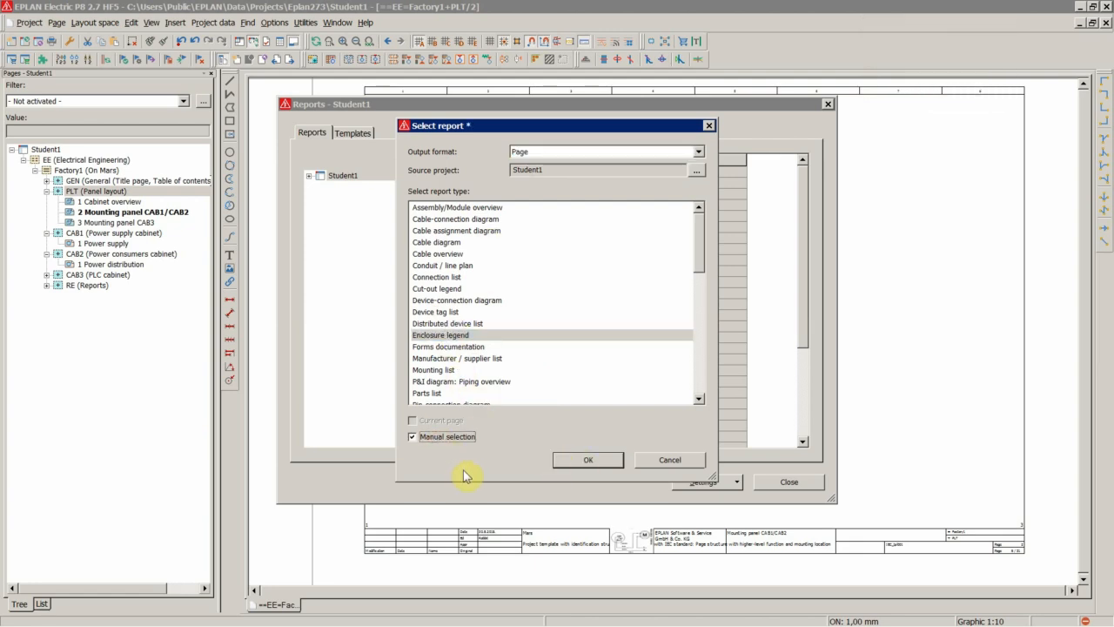
left_click(582, 471)
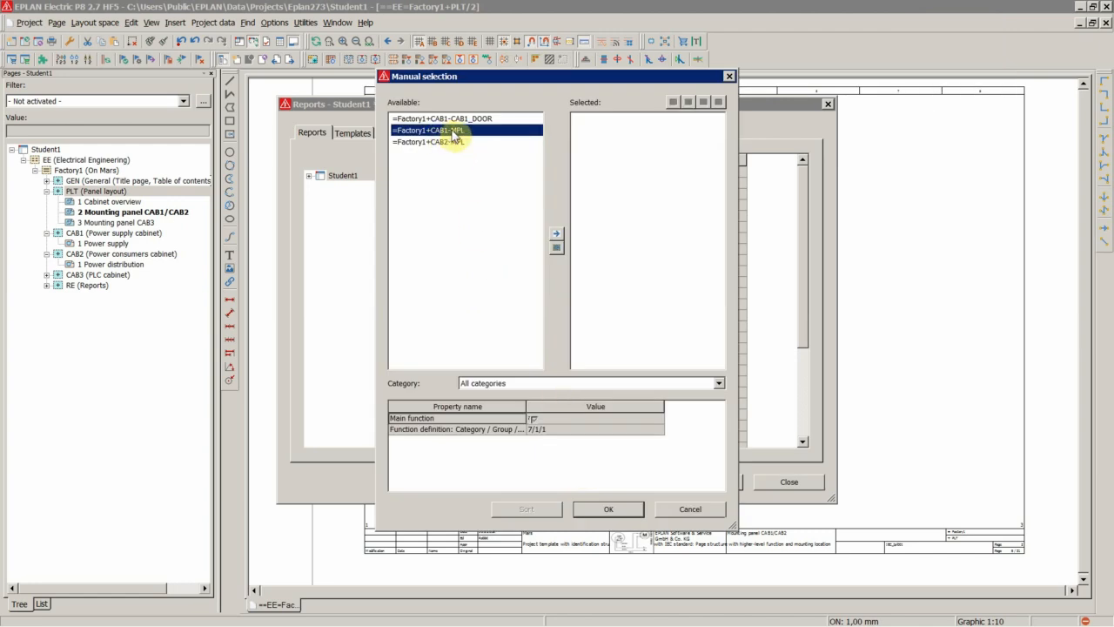
left_click(592, 508)
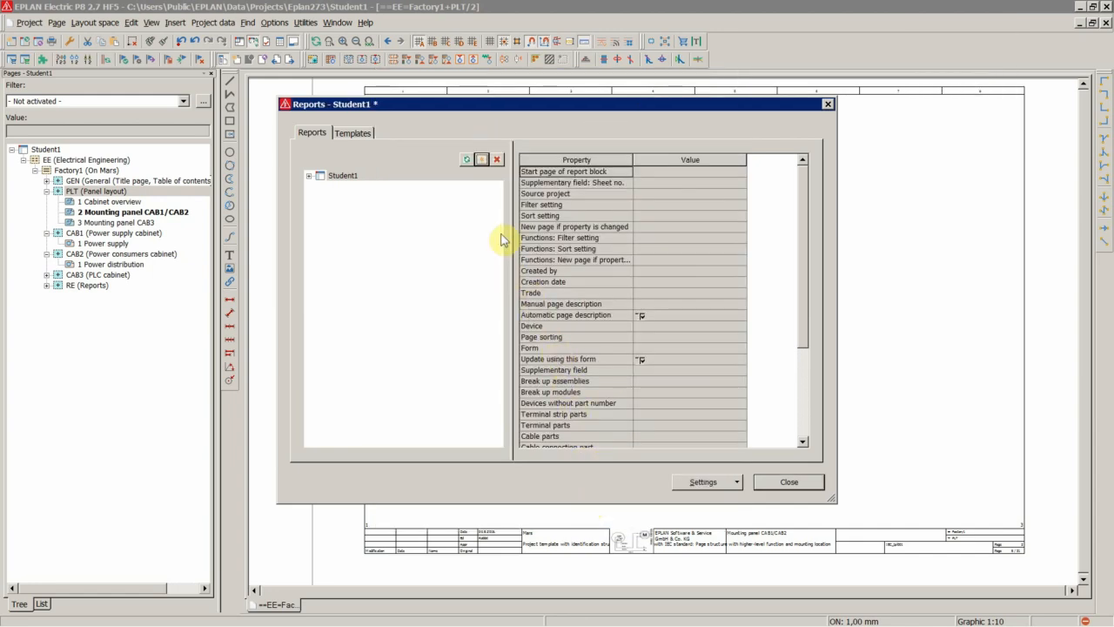
Create a new enclosure legend report with the mounting panel =Factory1+CAB1-MPL as its manually selected source
left_click(482, 160)
left_click(453, 243)
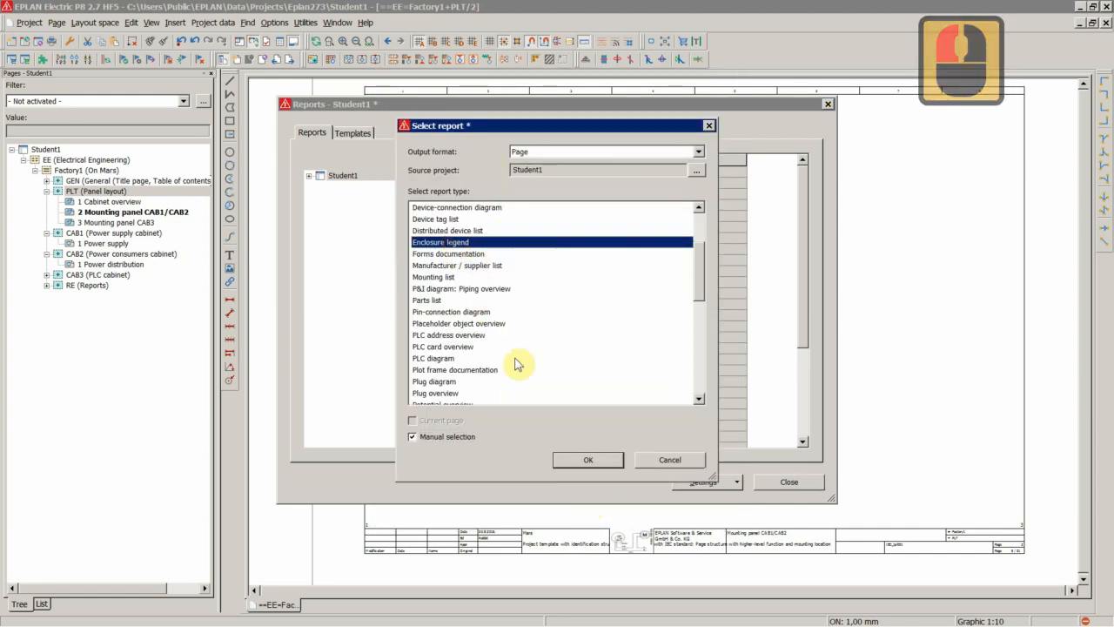
left_click(588, 459)
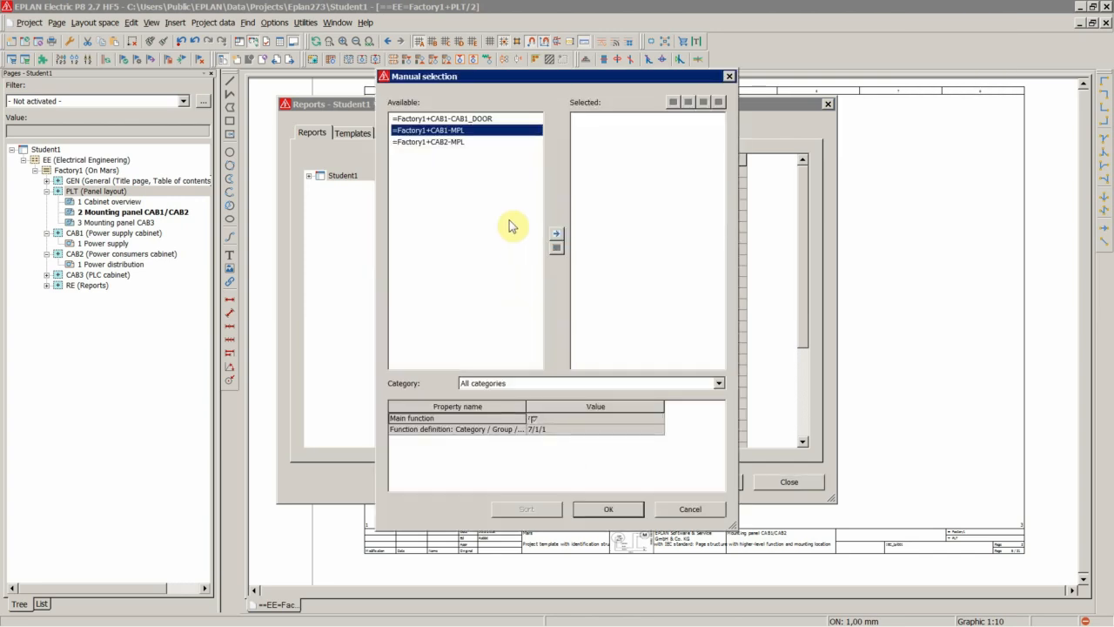
left_click(556, 235)
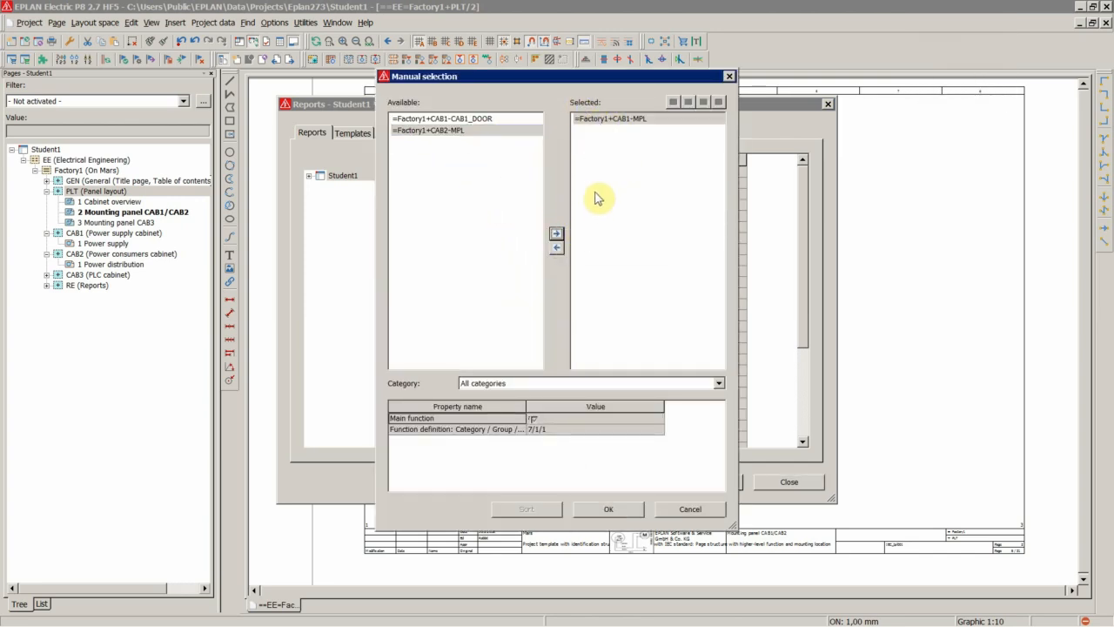
left_click(589, 508)
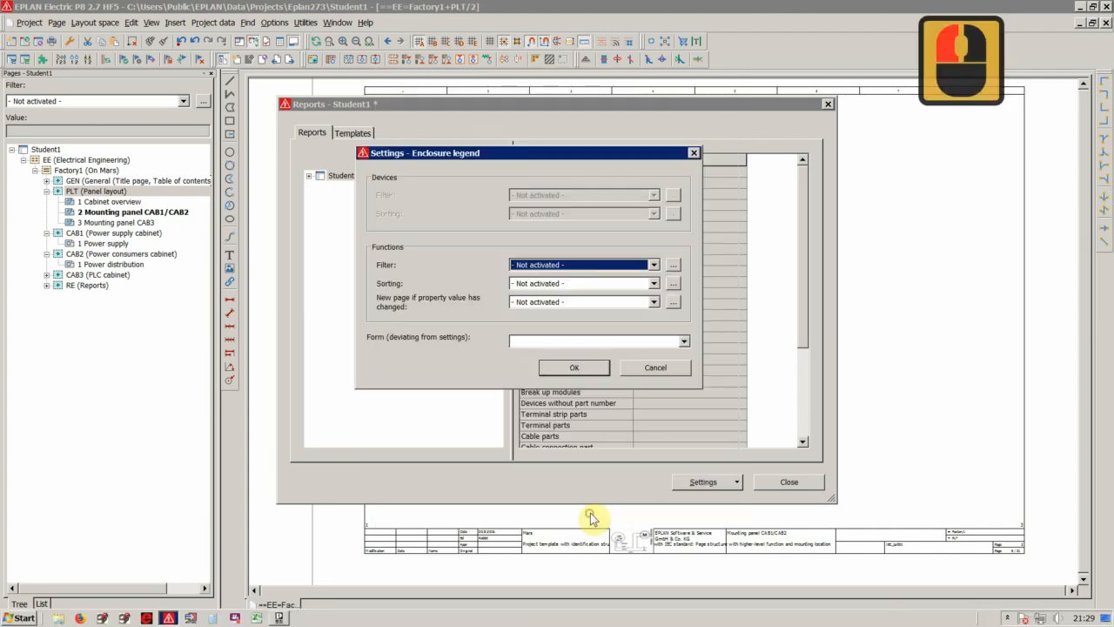
Generate the enclosure legend as page 2 under RE (Reports) with the default filter, sorting and form settings, and close the reports dialog
left_click(575, 368)
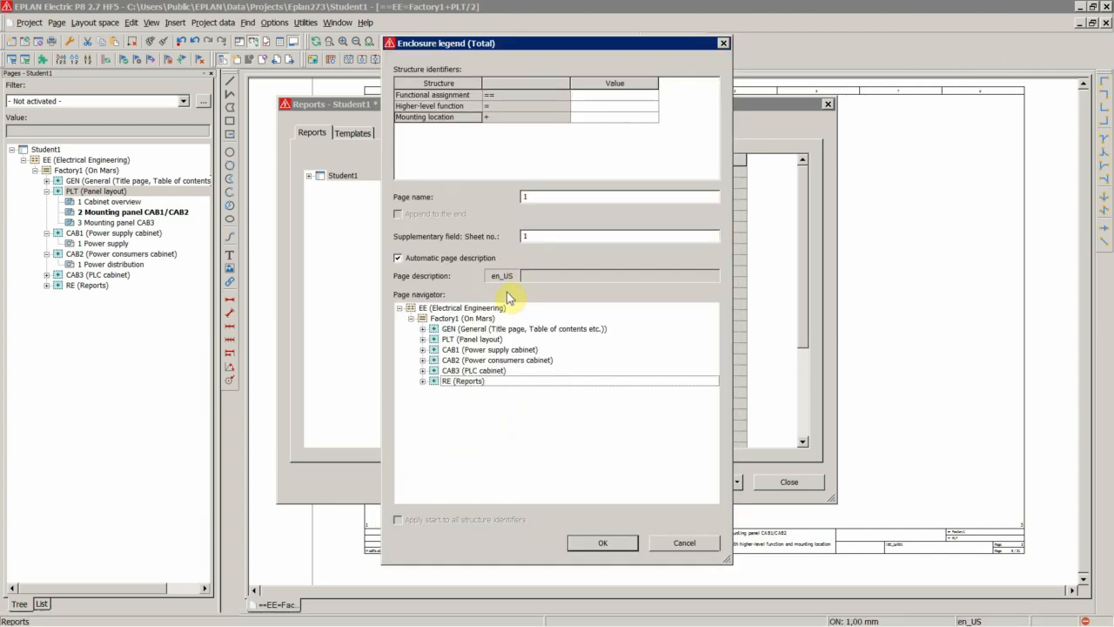
left_click(467, 382)
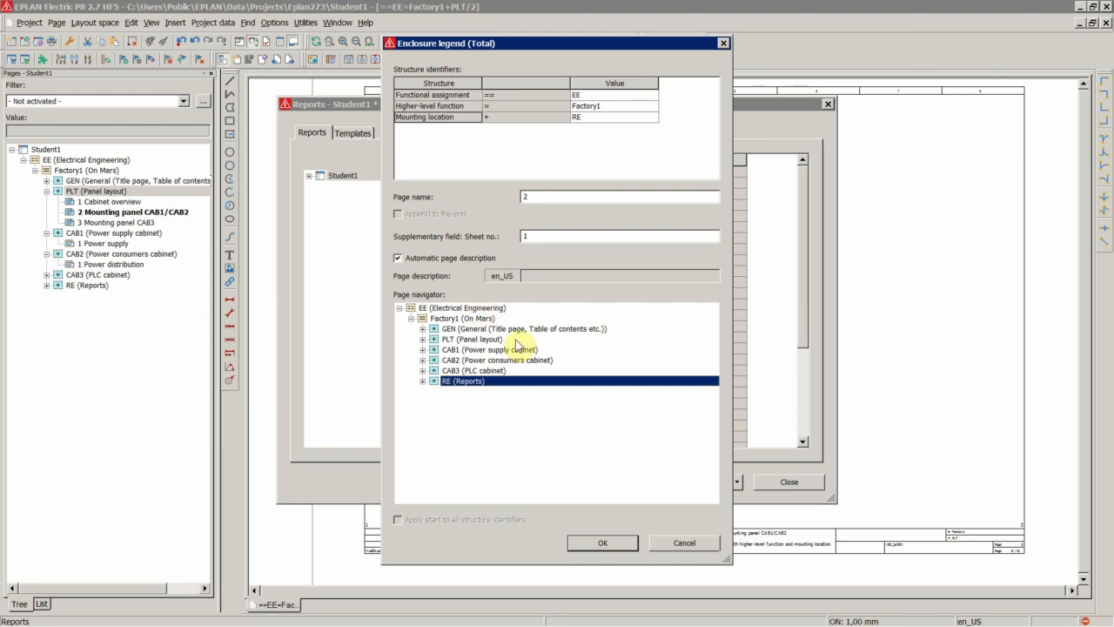
left_click(597, 543)
left_click(783, 484)
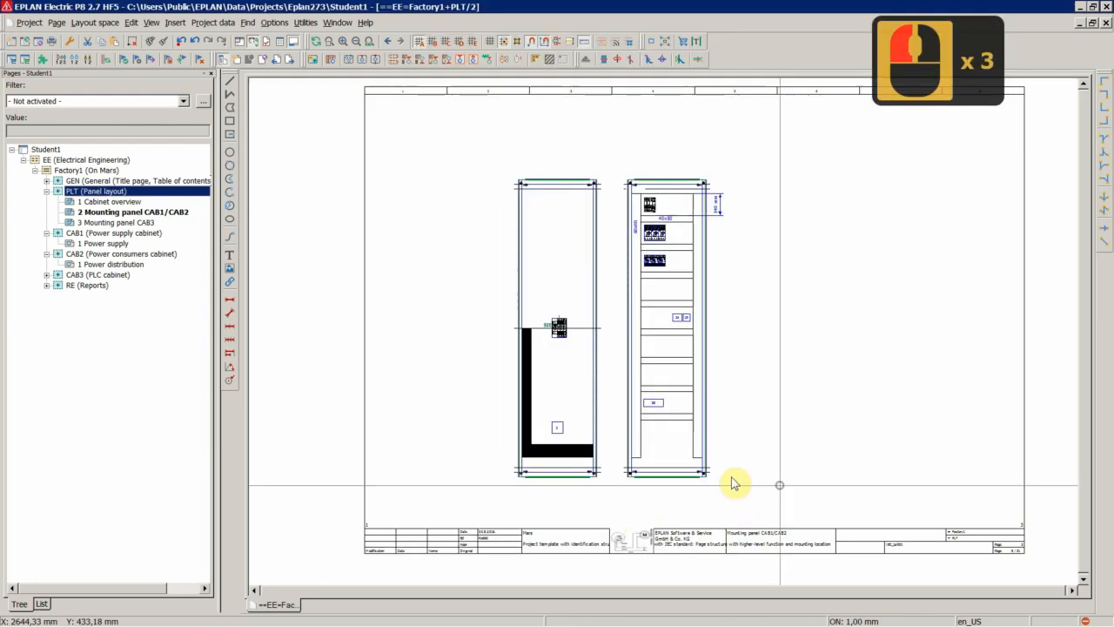
Open page 2 Enclosure legend under RE (Reports) and examine its item numbers, device tags and part data
double_click(83, 286)
left_click(100, 307)
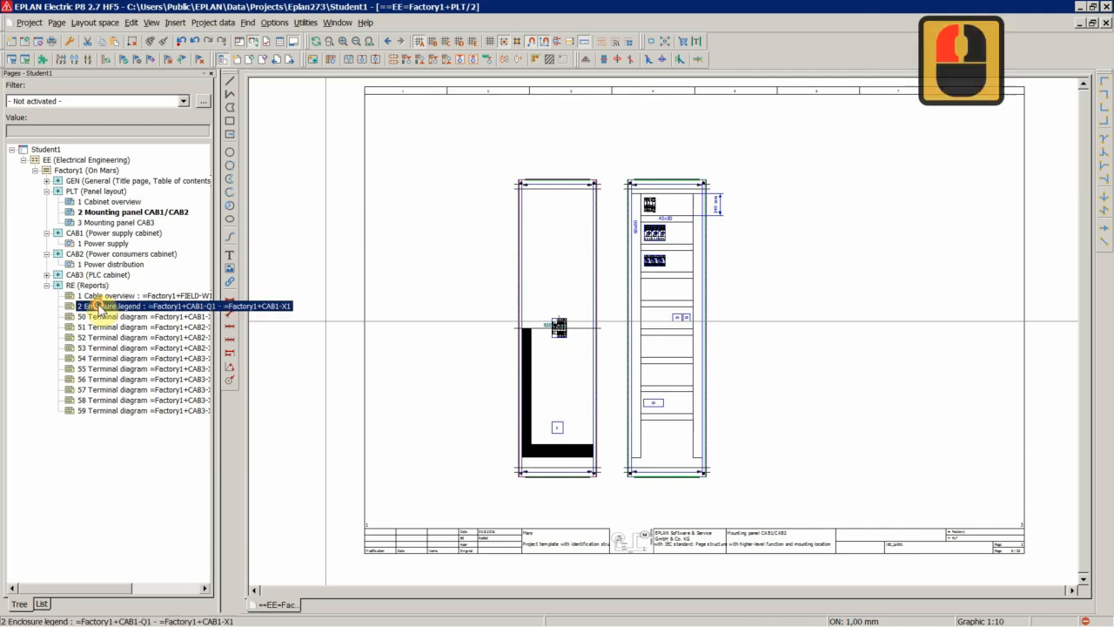
double_click(100, 306)
scroll(405, 155, "up", 8)
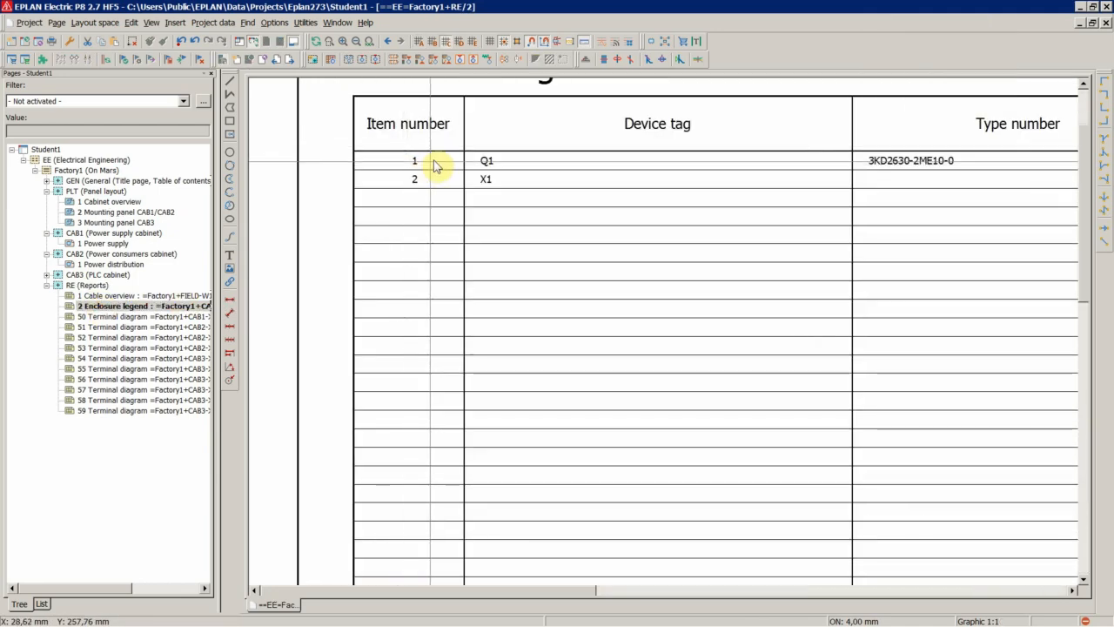
scroll(299, 182, "down", 4)
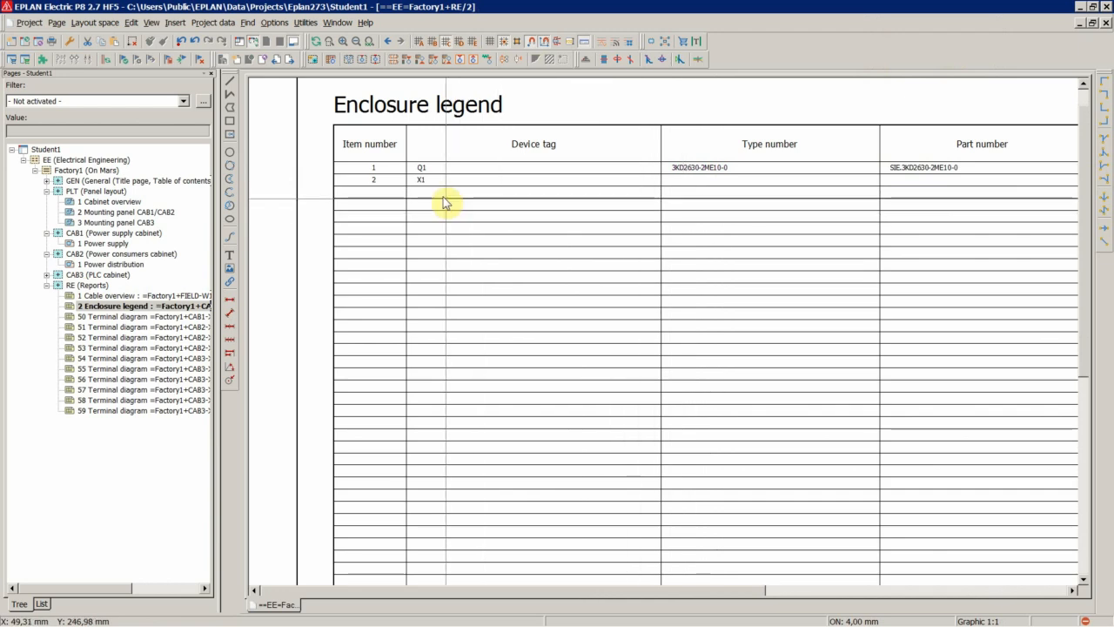
scroll(385, 198, "up", 3)
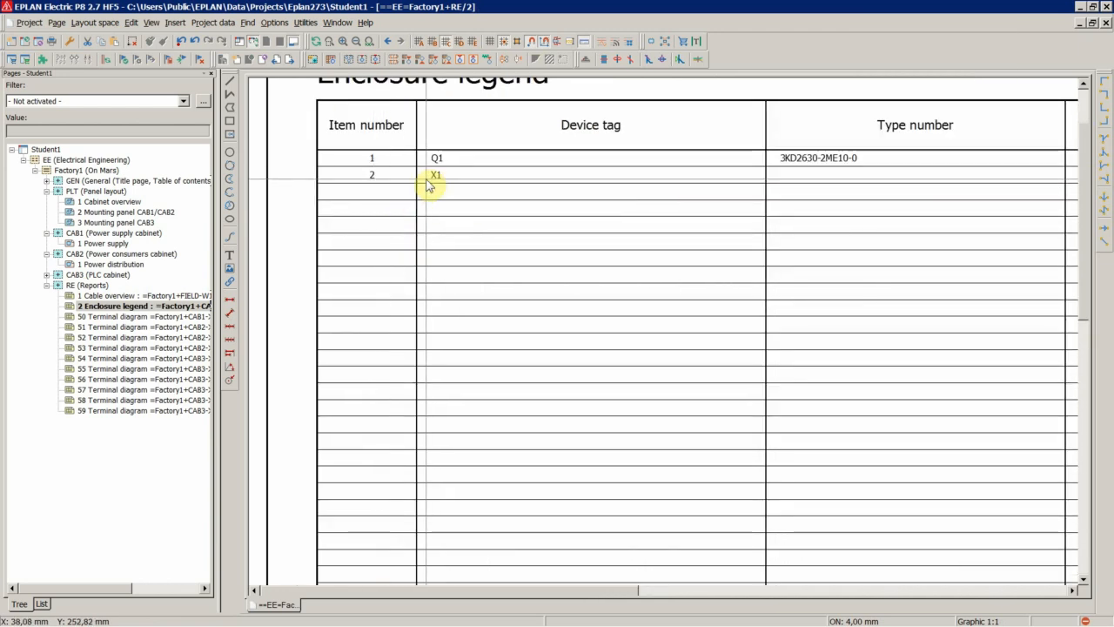
scroll(338, 204, "down", 3)
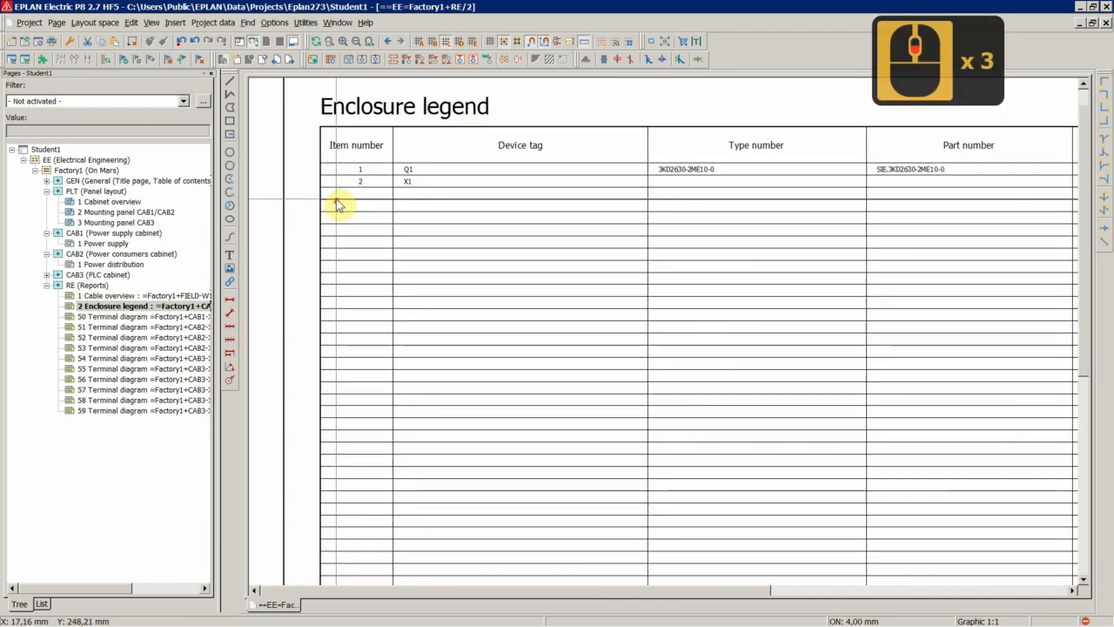
scroll(413, 190, "up", 3)
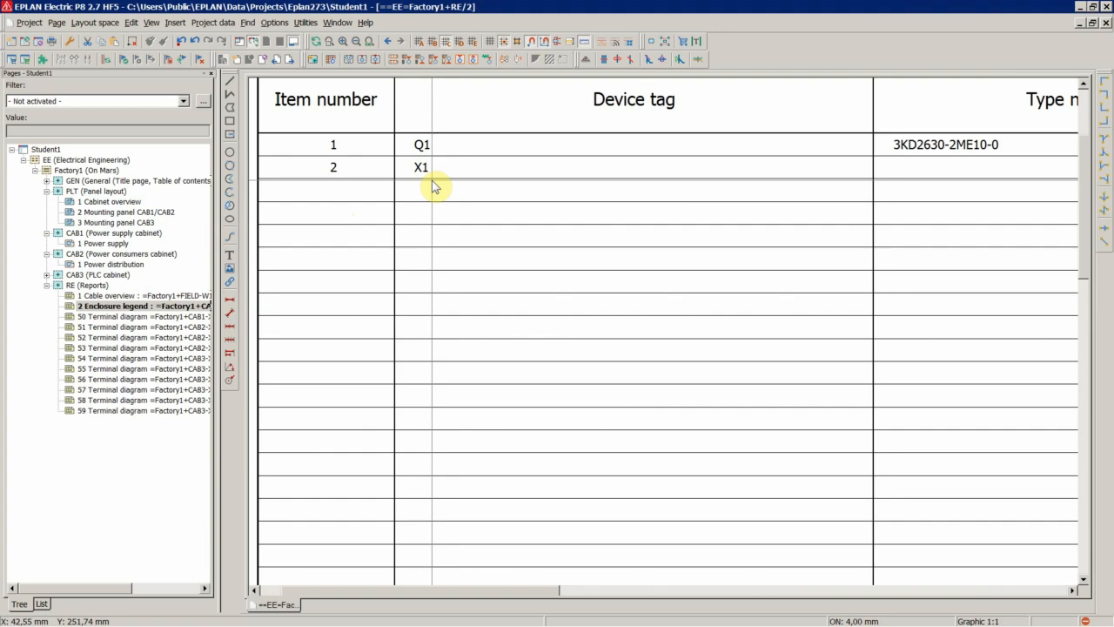
scroll(432, 180, "down", 5)
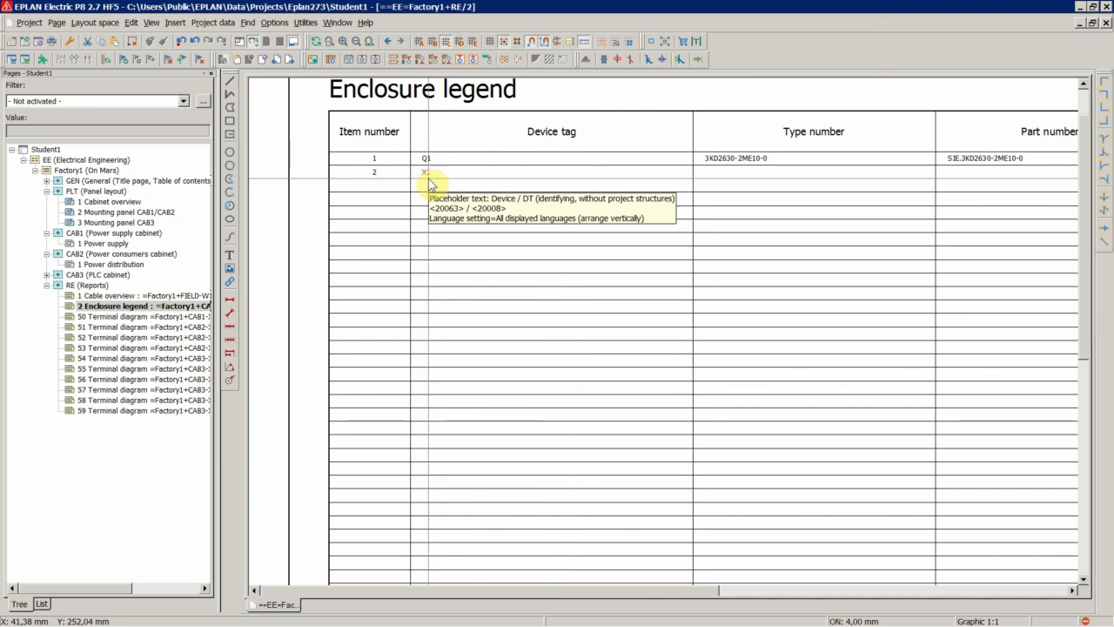
scroll(439, 213, "down", 6)
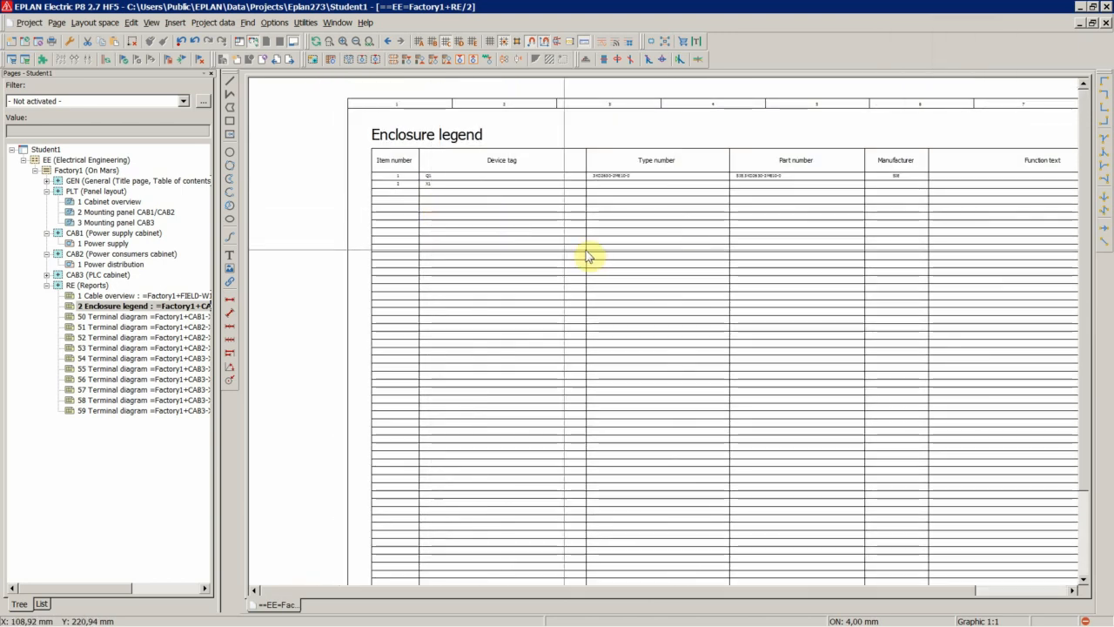
Delete page 2 Enclosure legend from the RE (Reports) structure
scroll(588, 257, "down", 2)
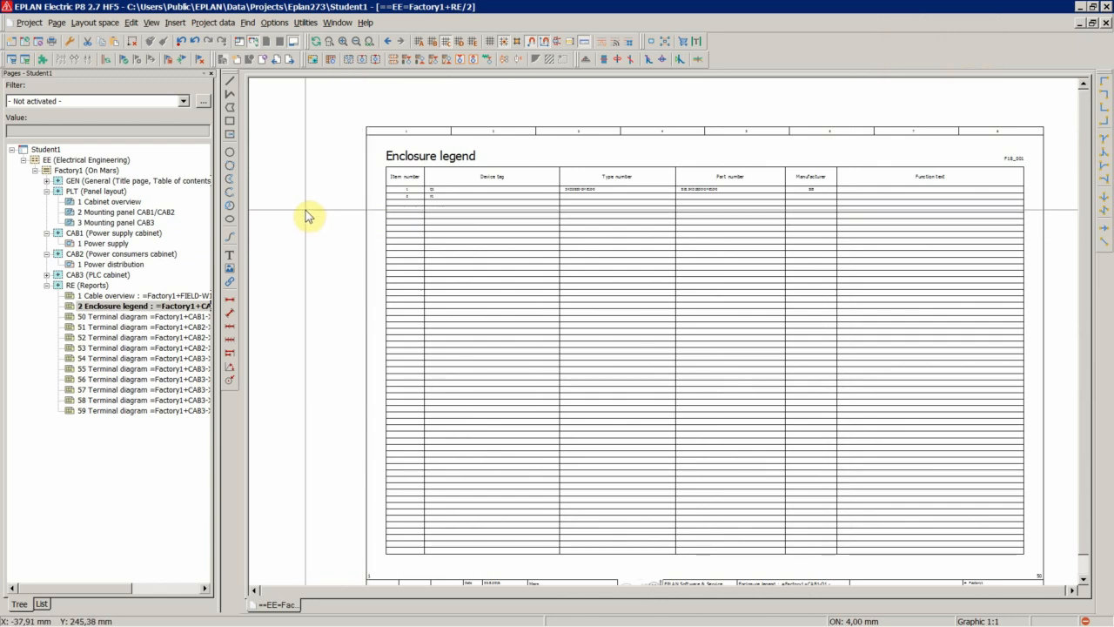
left_click(100, 295)
left_click(103, 305)
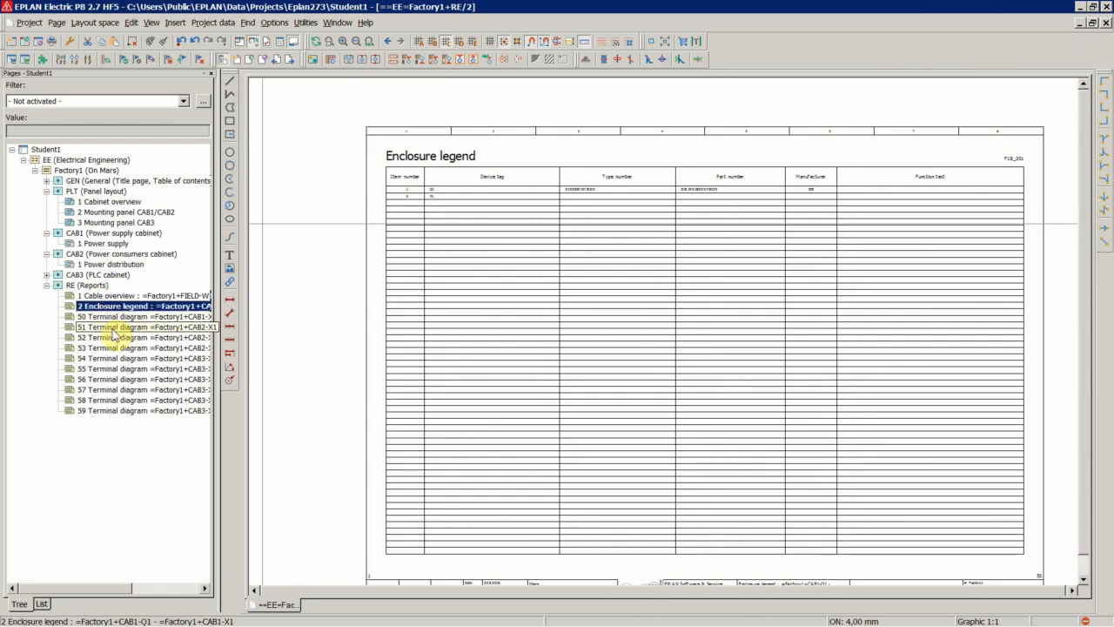
key("Delete")
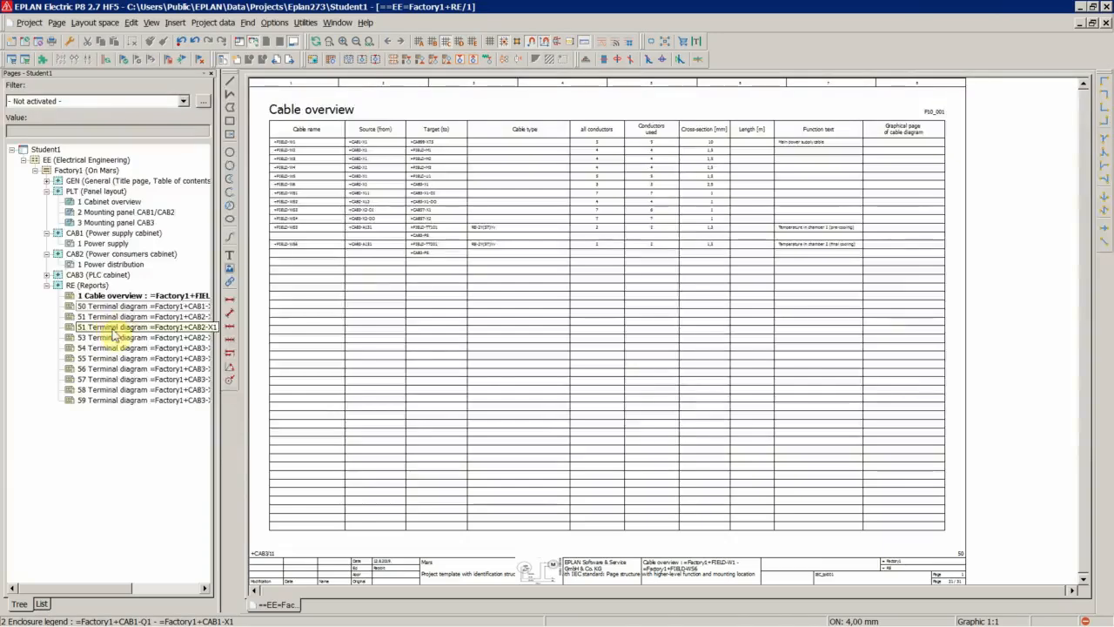
Examine the panel layout on page 2 Mounting panel CAB1/CAB2, and open page 3 Mounting panel CAB3
double_click(110, 214)
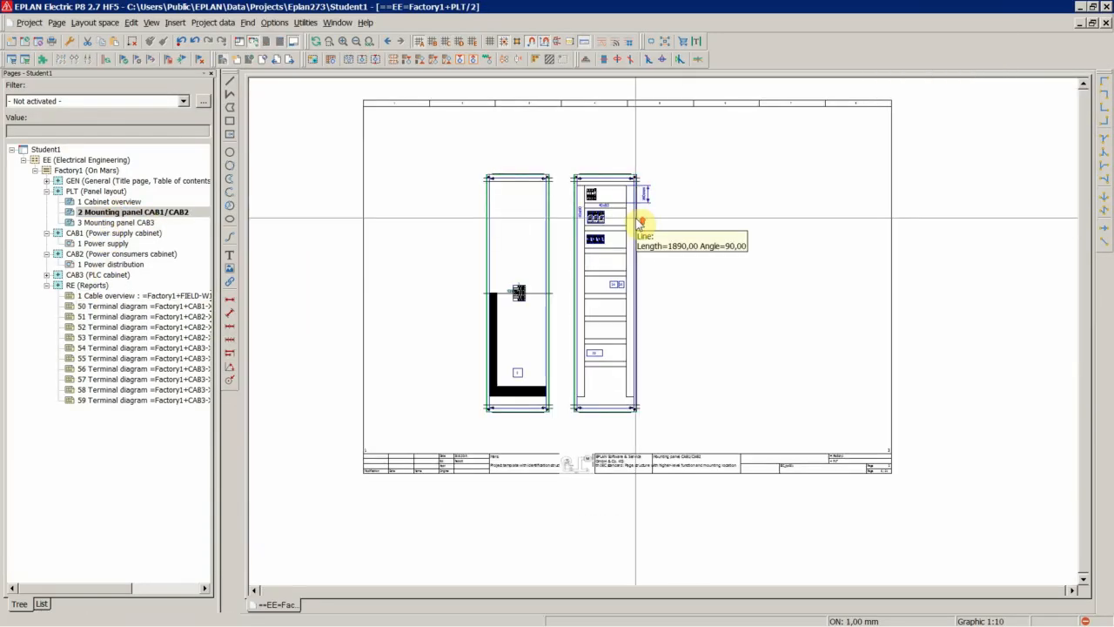
scroll(645, 210, "up", 9)
scroll(684, 180, "up", 2)
scroll(517, 169, "down", 4)
scroll(502, 183, "up", 3)
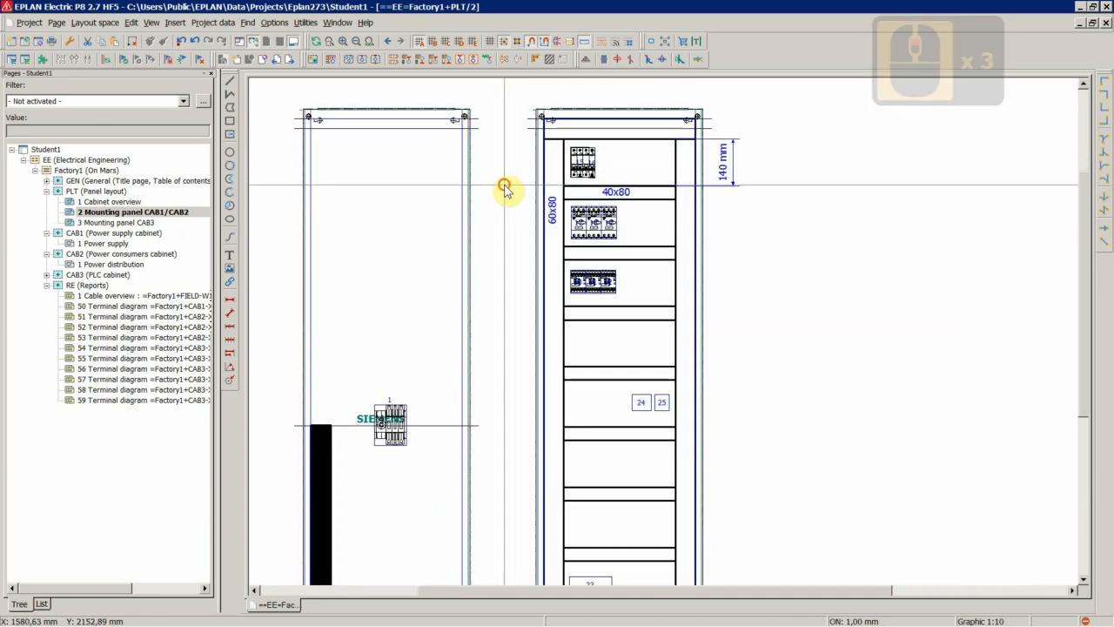
key("Page_Down")
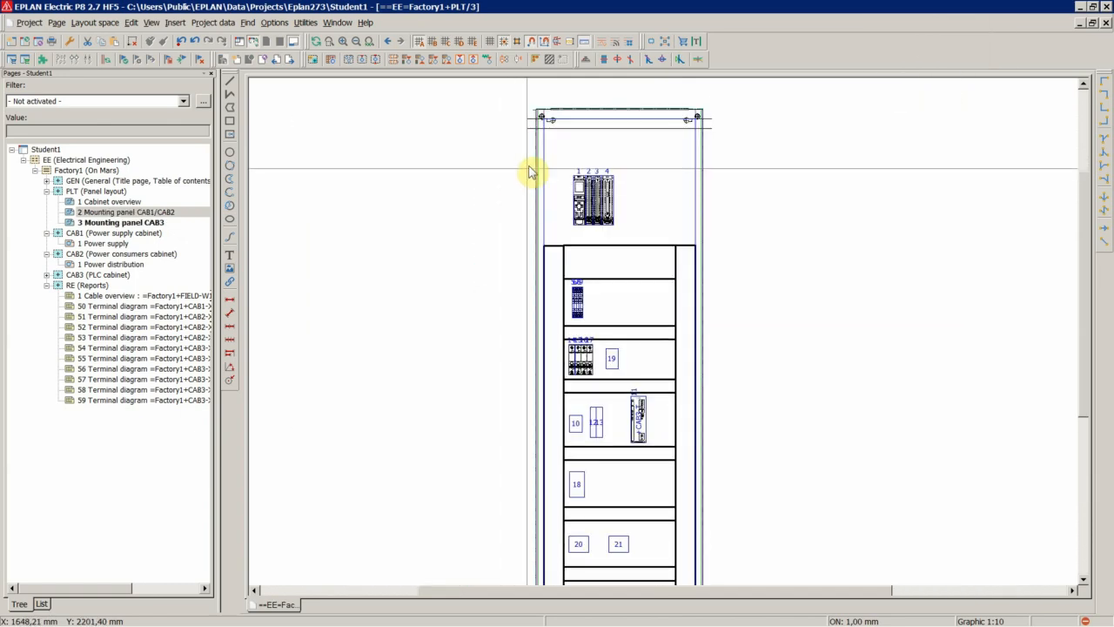
Set the displayed device tag of the structure box around the mounting panel on page 3 to +CAB3
scroll(535, 139, "up", 6)
scroll(539, 131, "up", 13)
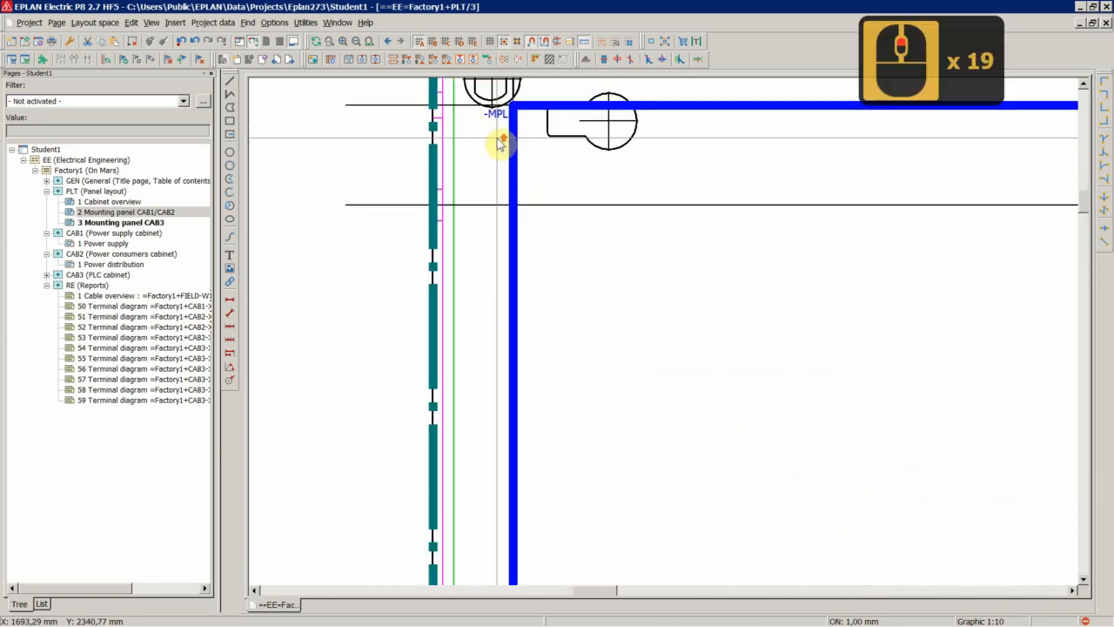
double_click(430, 182)
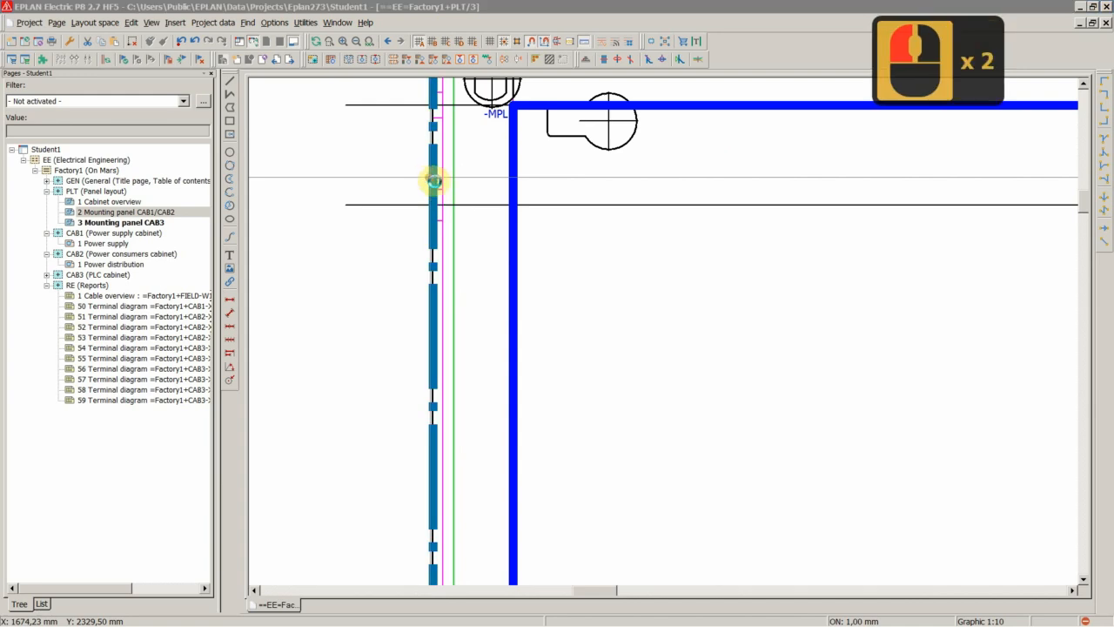
left_click(252, 136)
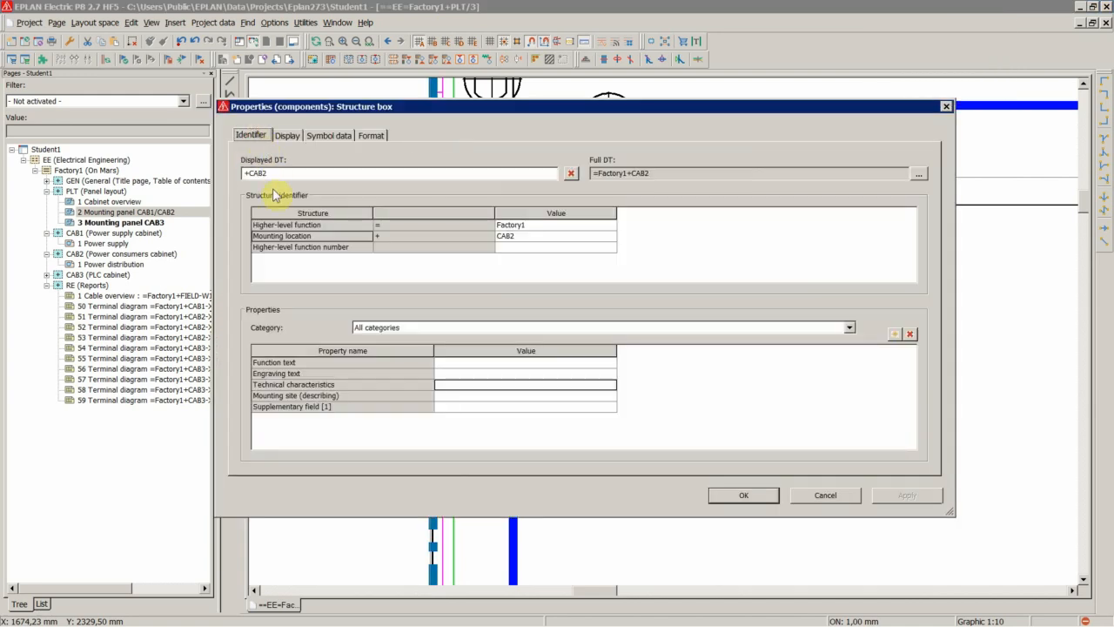
double_click(278, 193)
key("BackSpace")
type("3")
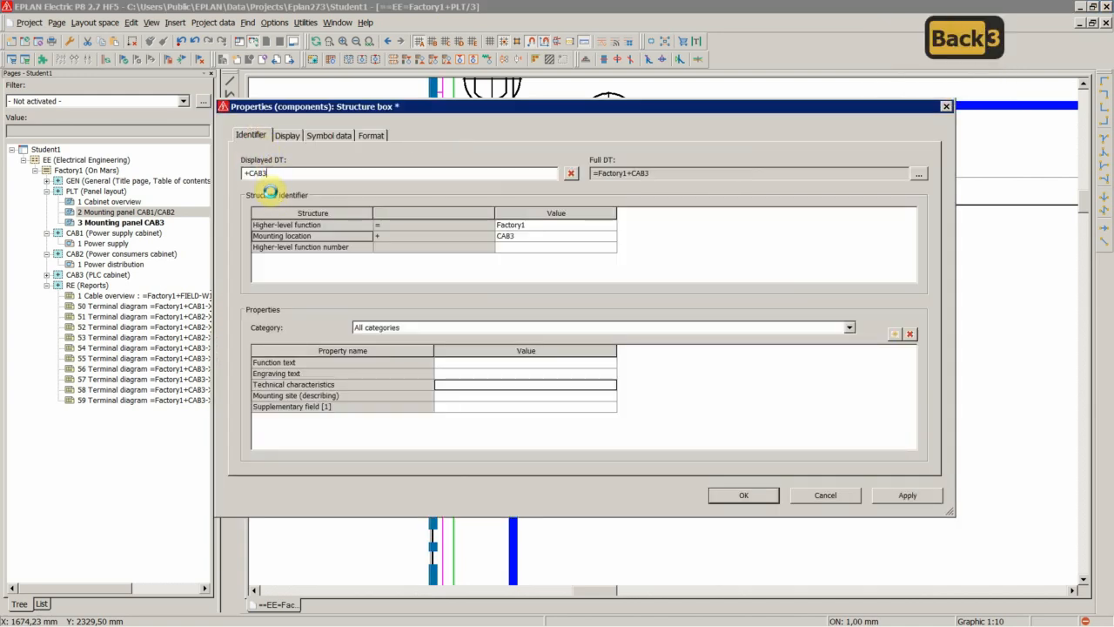
left_click(741, 495)
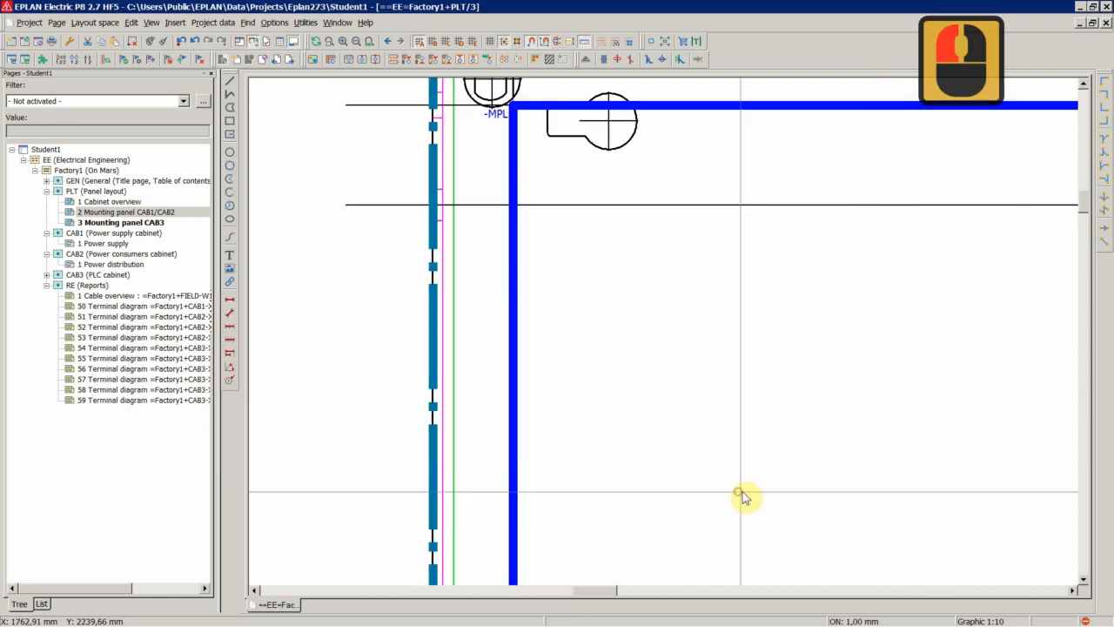
Check in the 2D panel layout navigator which device groups are placed on =Factory1+CAB3-MPL, and close the navigator
scroll(355, 169, "down", 4)
left_click(214, 23)
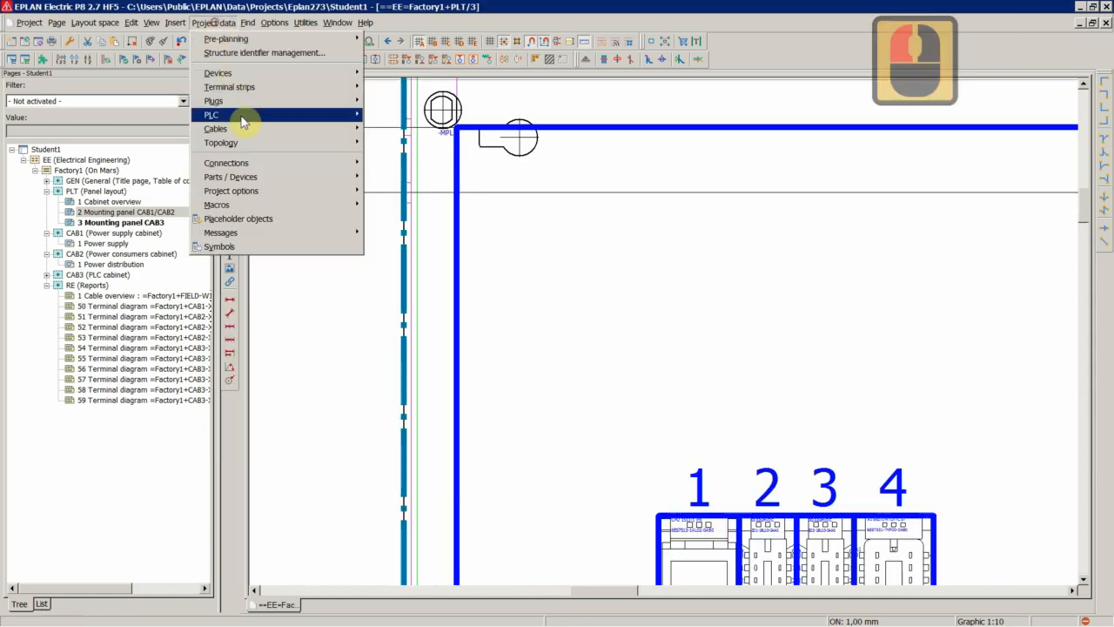
mouse_move(249, 178)
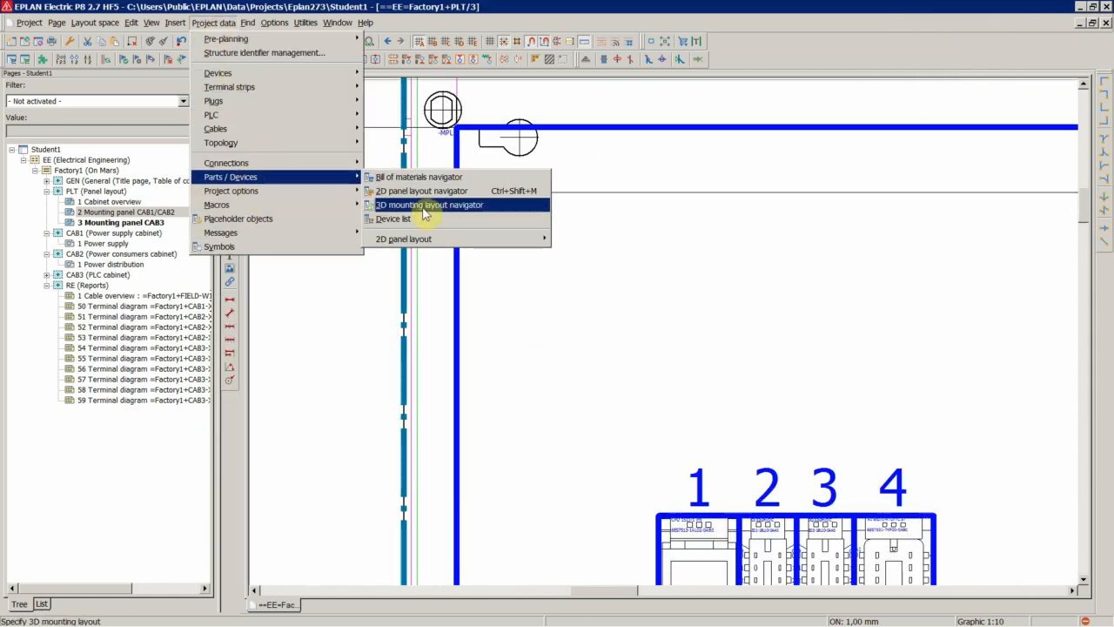
left_click(422, 190)
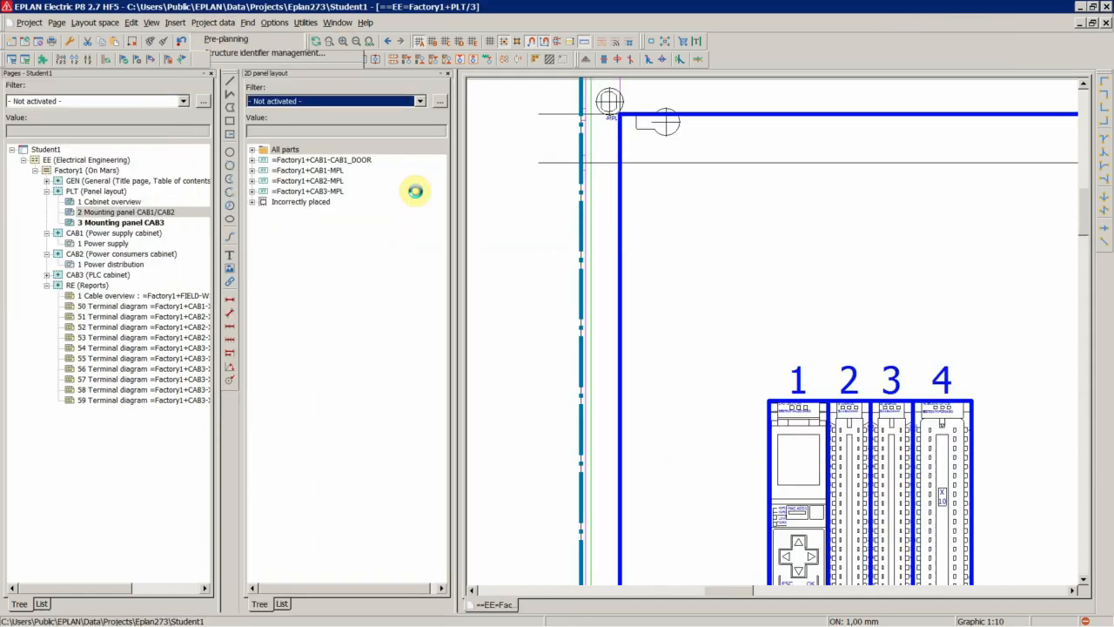
left_click(318, 171)
left_click(328, 190)
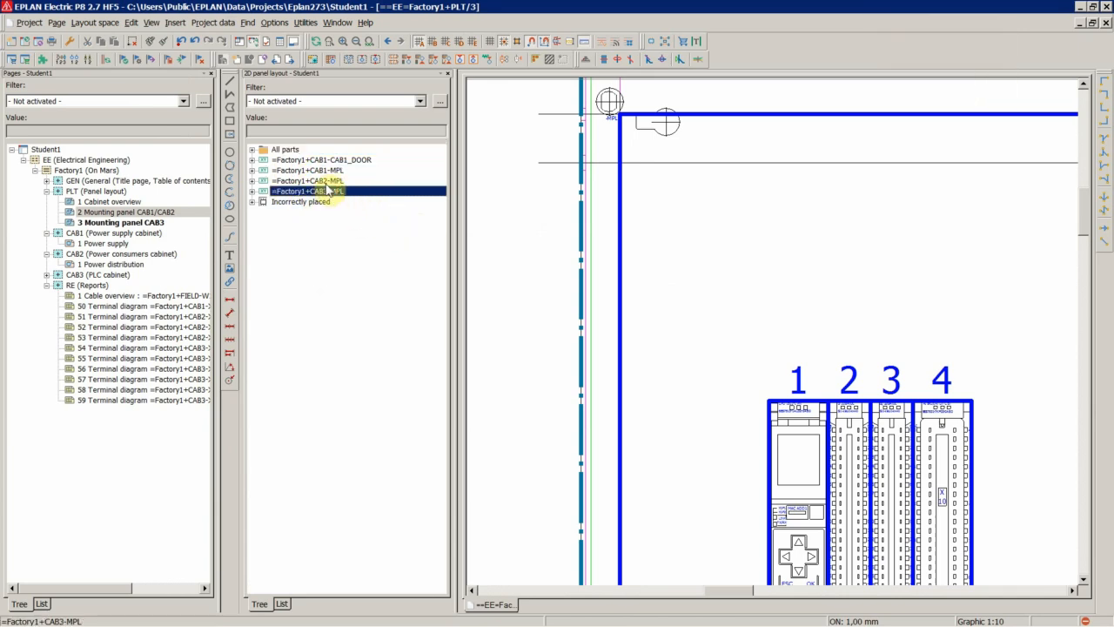
left_click(321, 171)
left_click(328, 190)
double_click(322, 193)
double_click(318, 214)
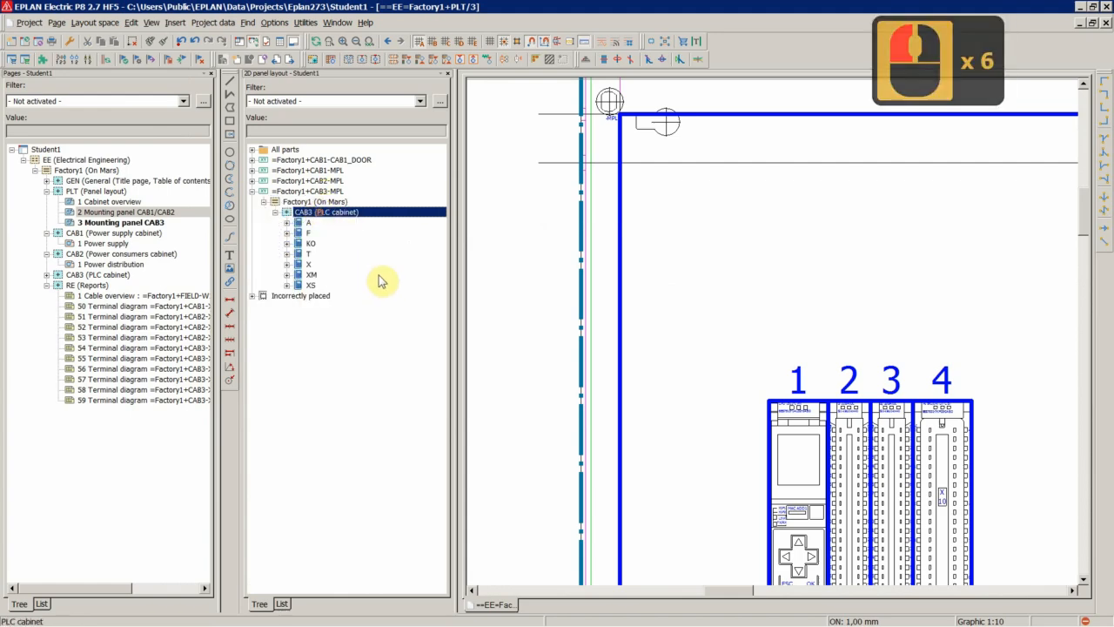
left_click(448, 74)
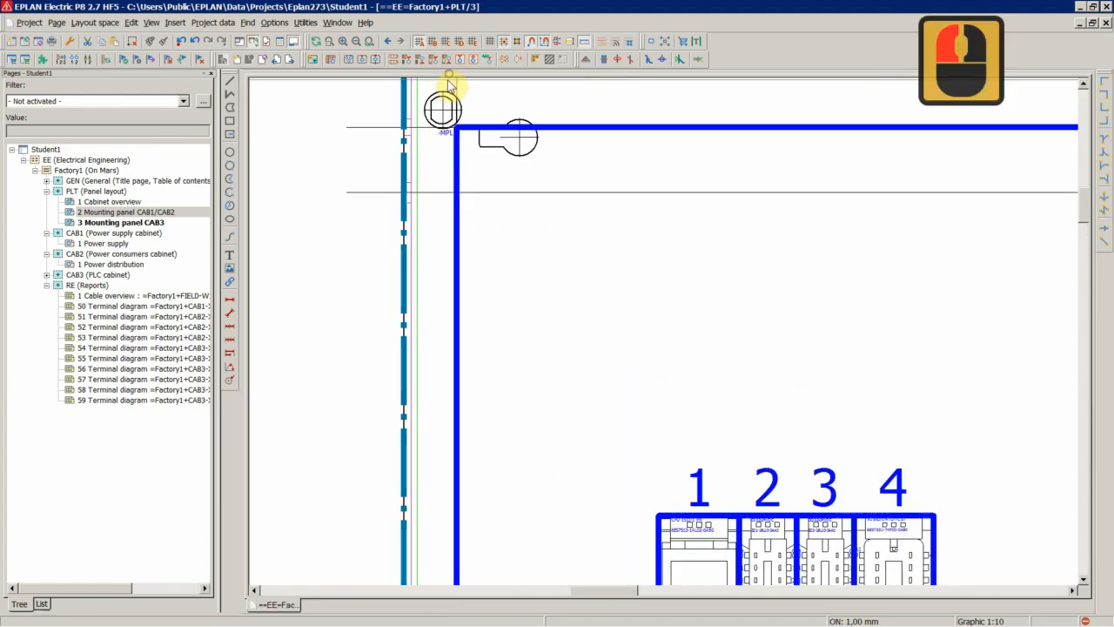
Open the Student1 project's Output to pages report settings and find the Enclosure legend report type
scroll(357, 182, "down", 10)
scroll(357, 182, "down", 5)
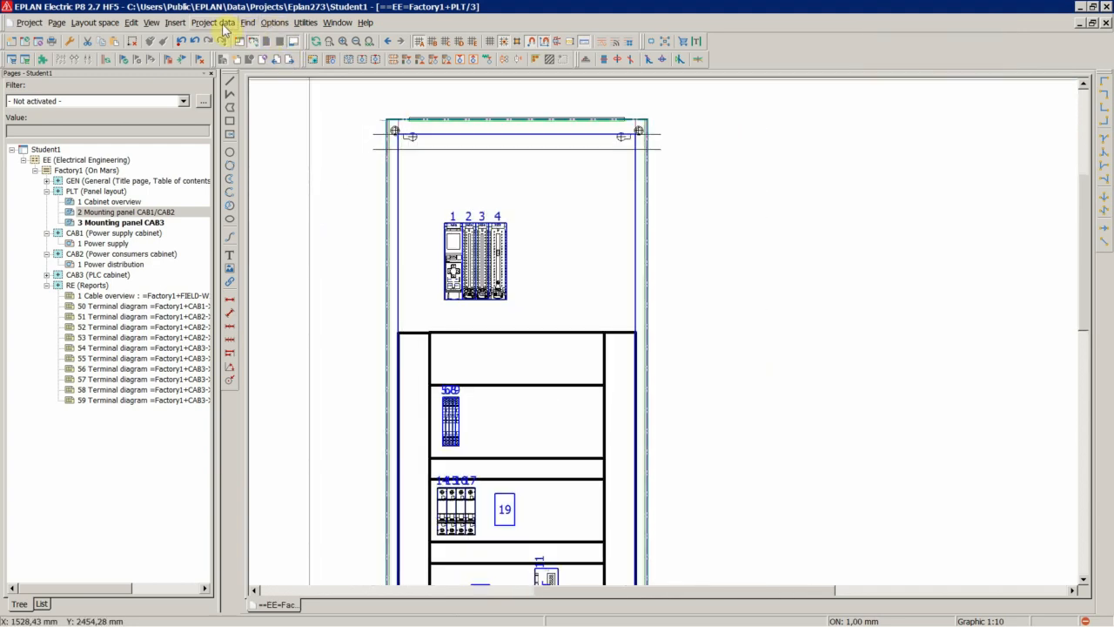
left_click(270, 24)
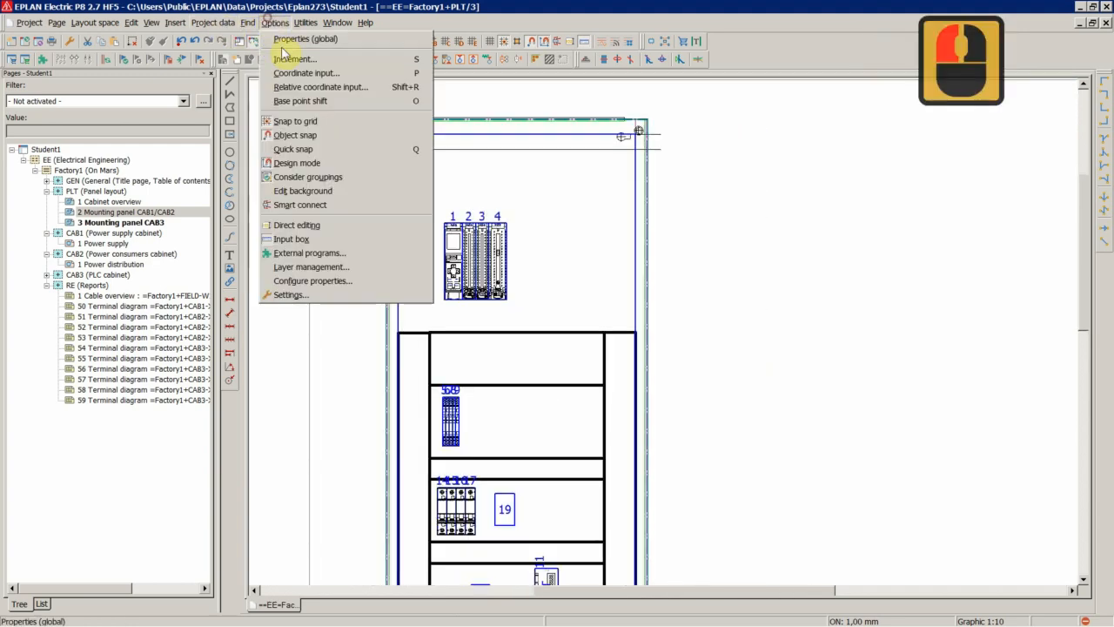
left_click(293, 296)
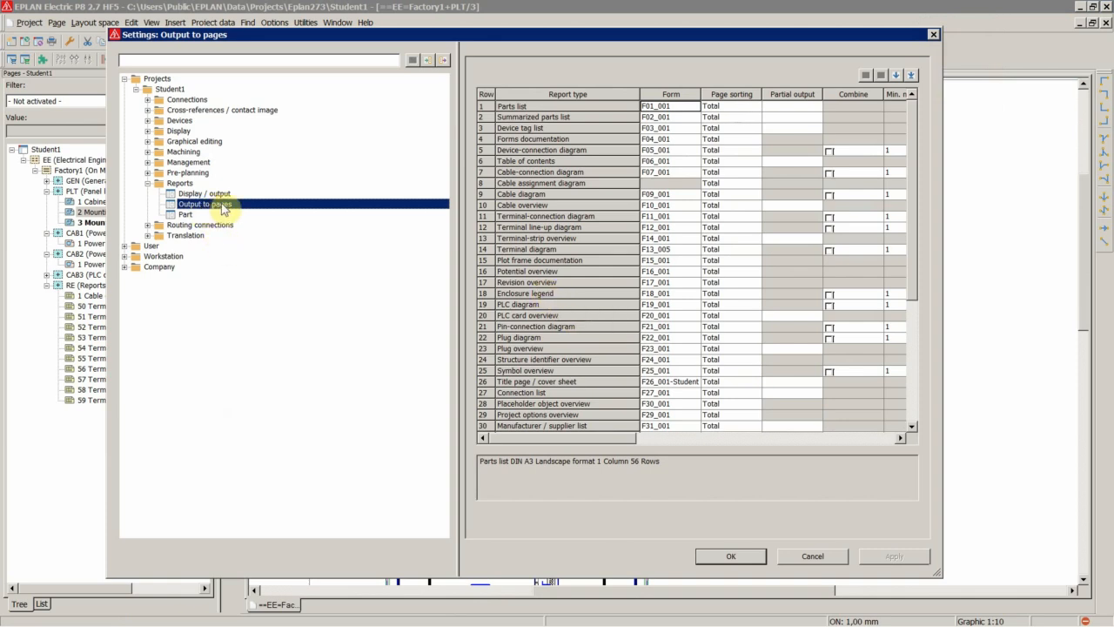
left_click(655, 338)
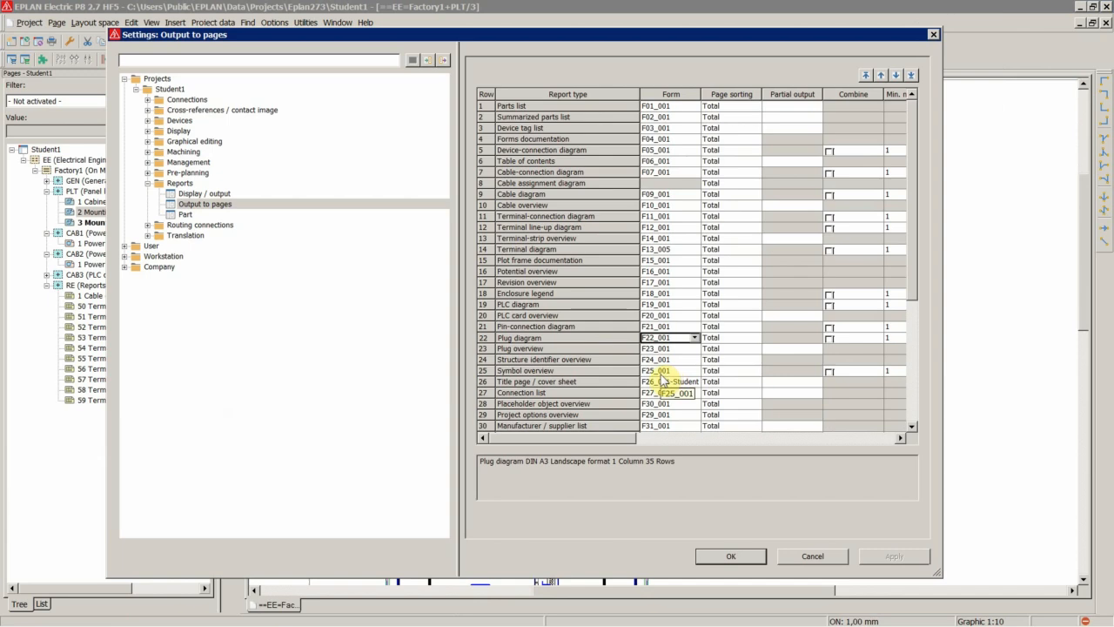
scroll(661, 379, "down", 2)
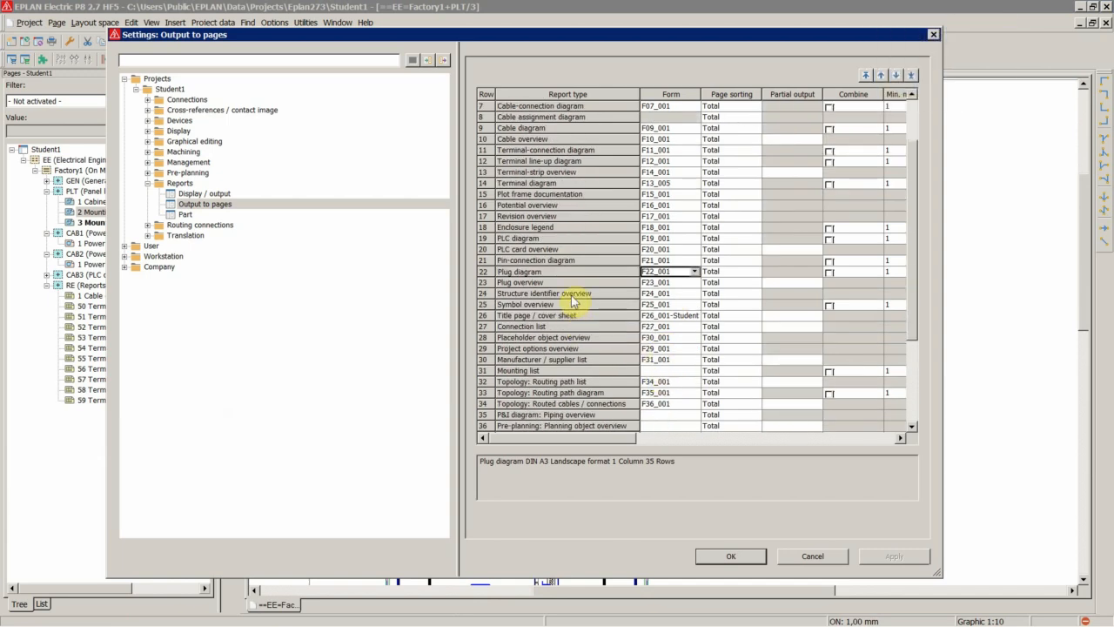
scroll(603, 333, "up", 1)
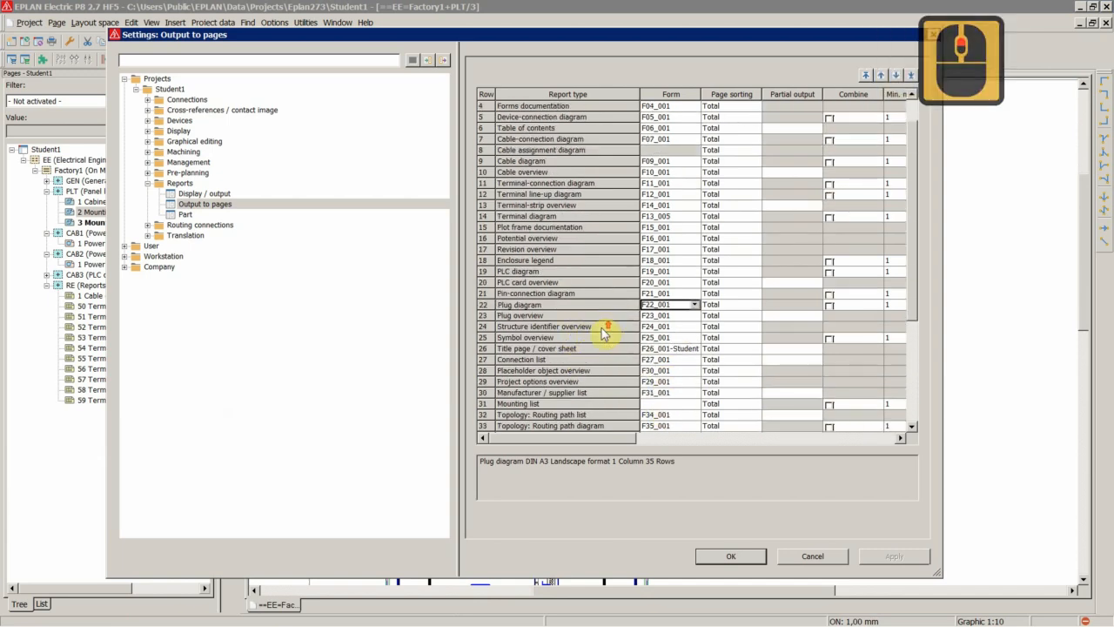
left_click(597, 295)
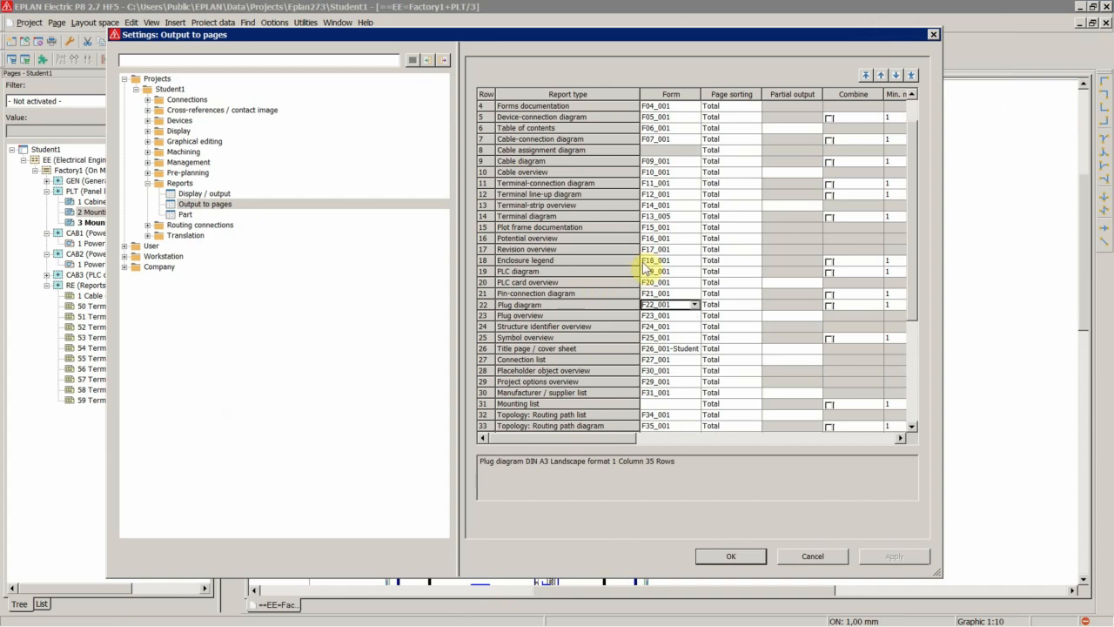
Browse the enclosure legend forms and compare the previews and descriptions of F18_001, F18_002, F18_003 and F18_004
triple_click(644, 262)
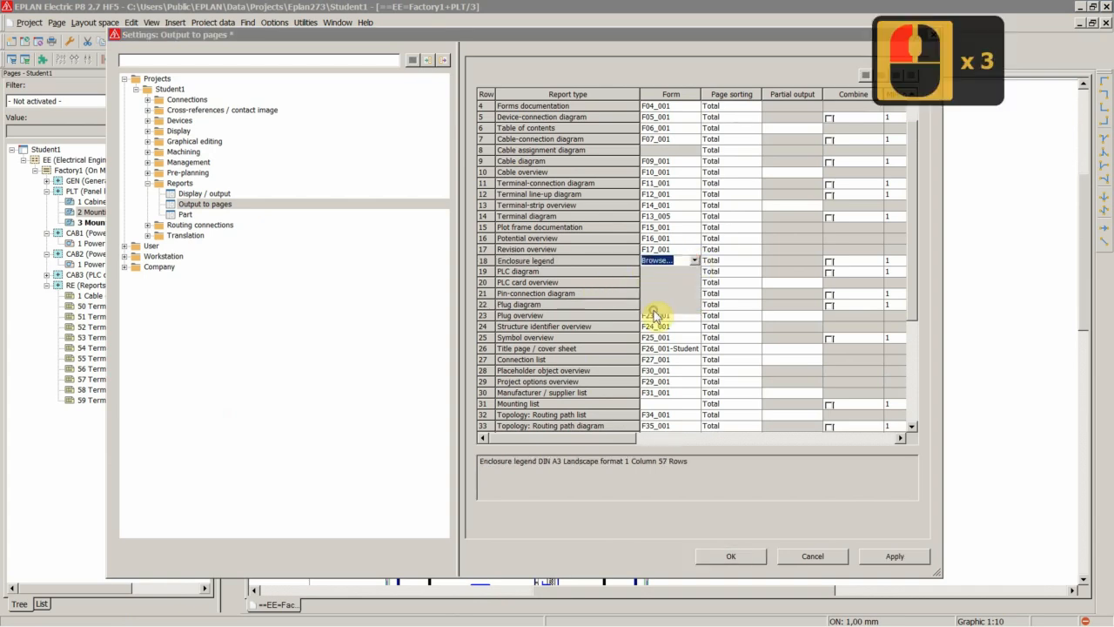
left_click(655, 315)
left_click(381, 168)
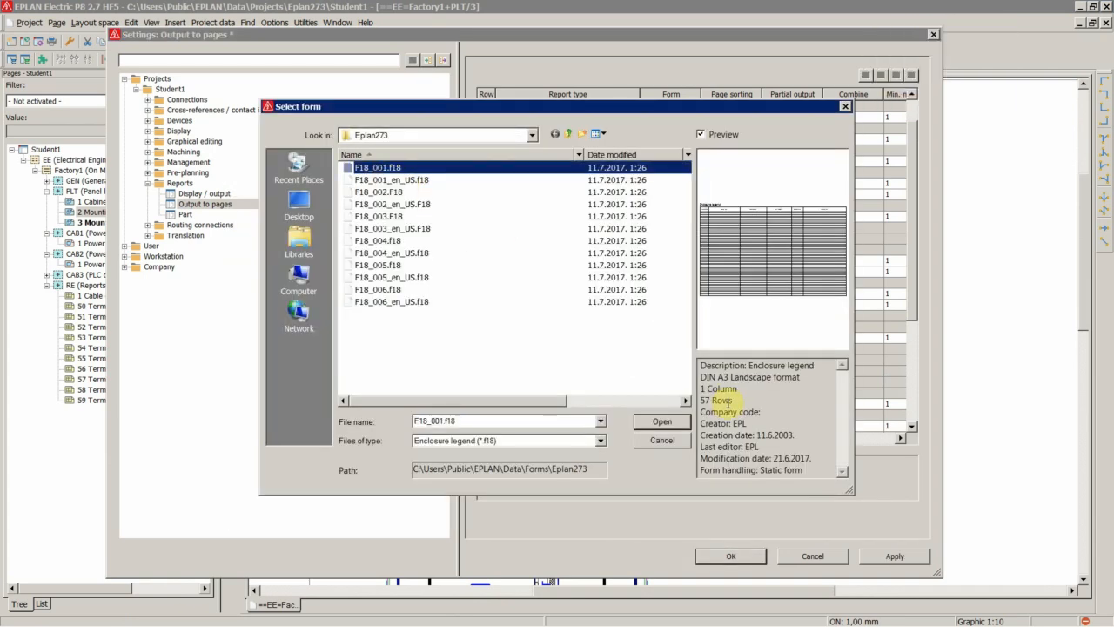
left_click_drag(719, 377, 754, 377)
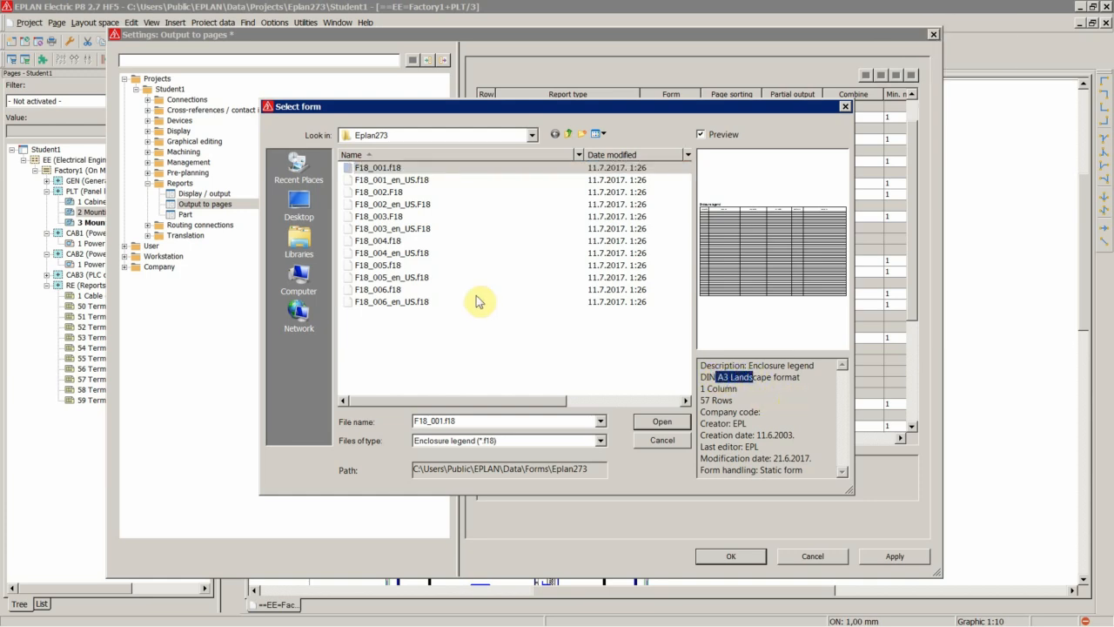
left_click(365, 192)
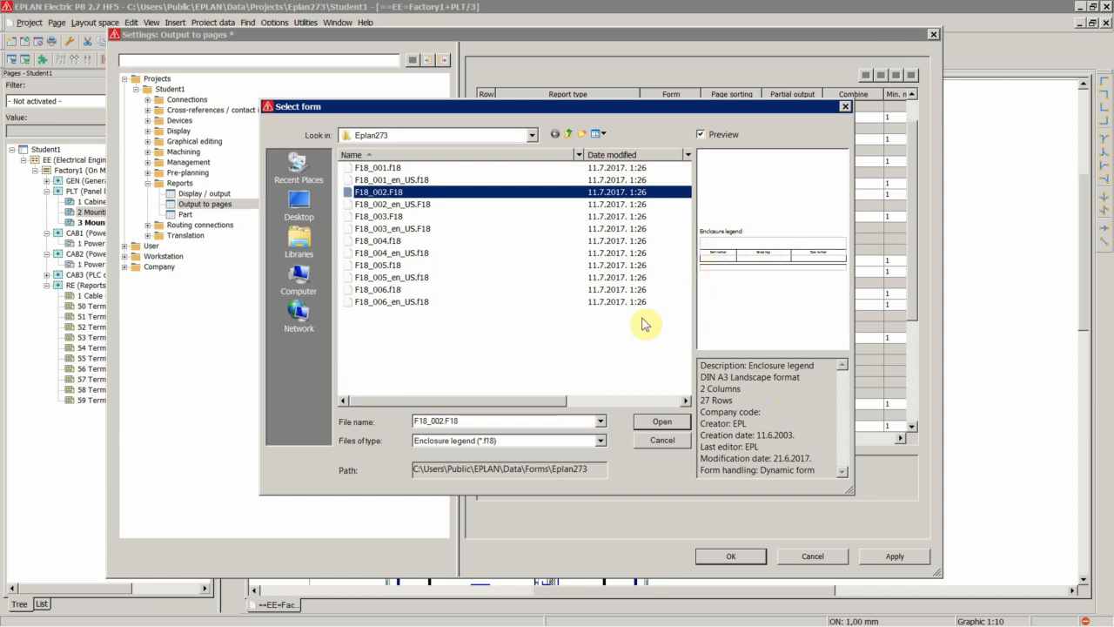
left_click(391, 217)
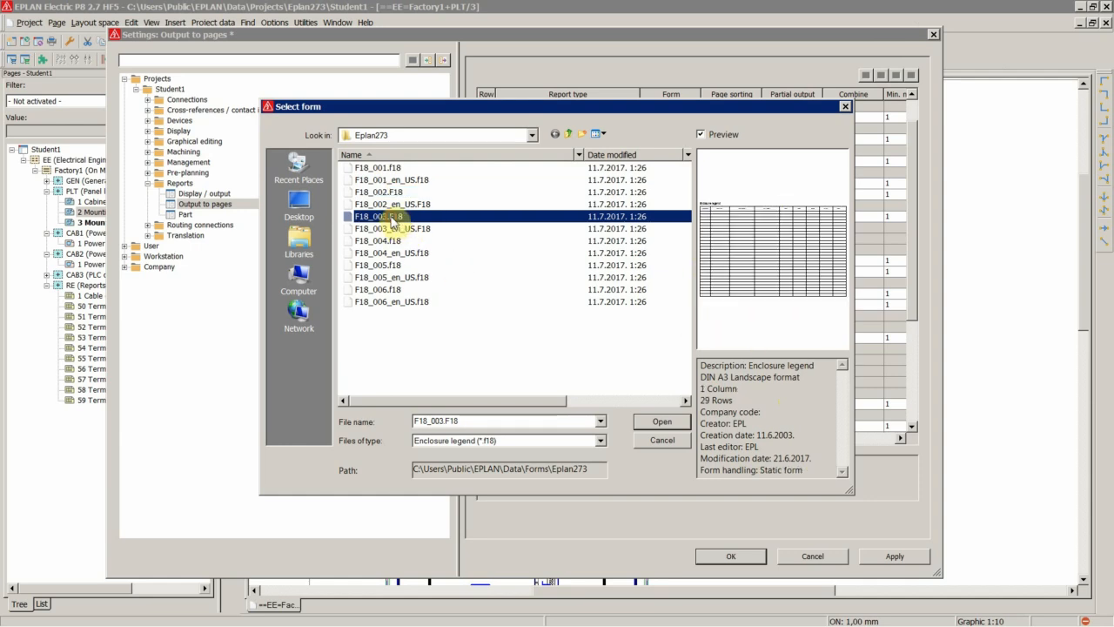
left_click(383, 241)
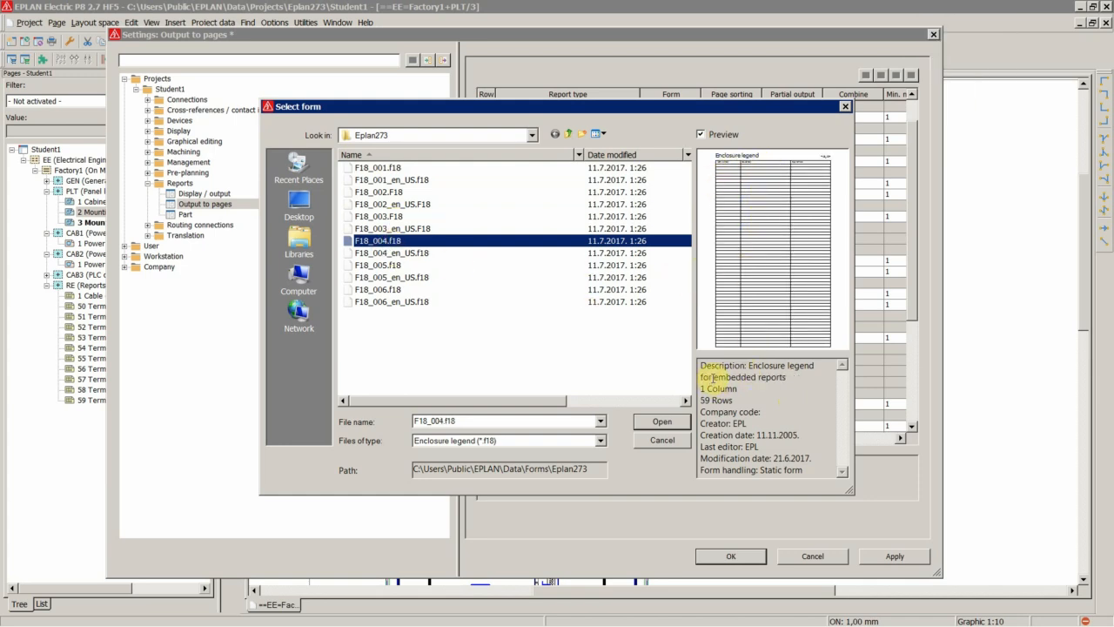
left_click_drag(713, 377, 784, 384)
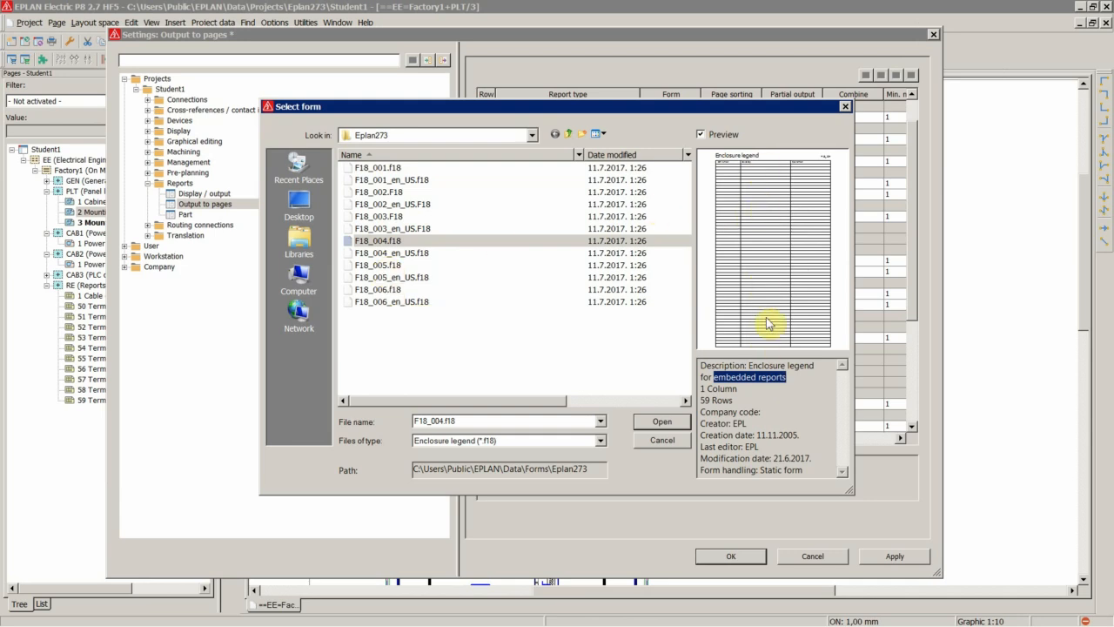
Check the form handling of F18_005.f18 and assign it as the form for the Enclosure legend report type
left_click(383, 264)
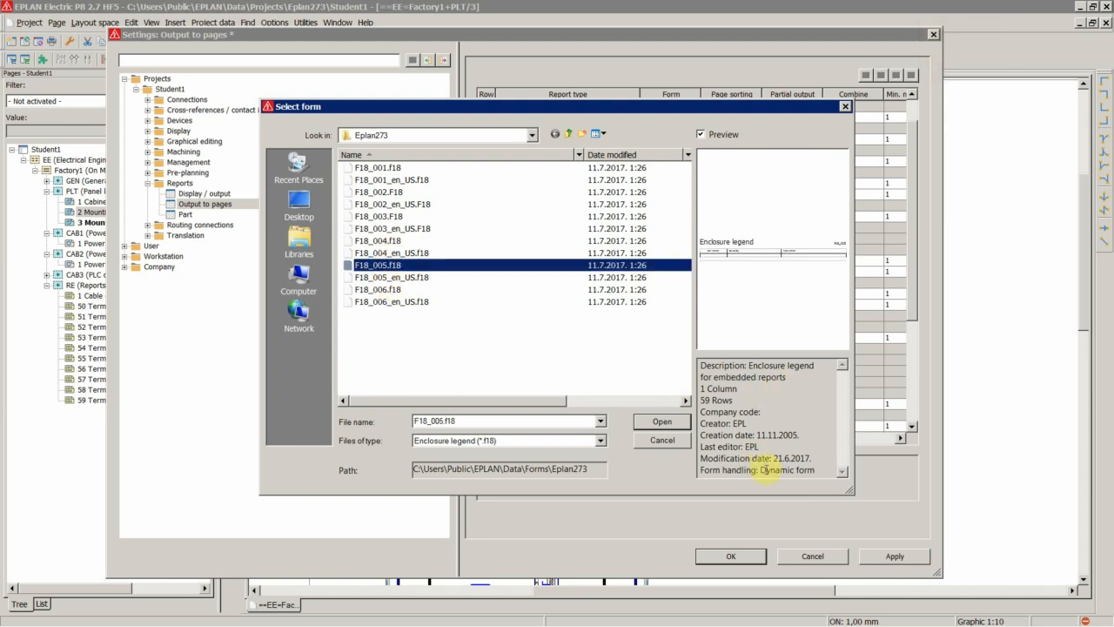
left_click_drag(760, 470, 817, 471)
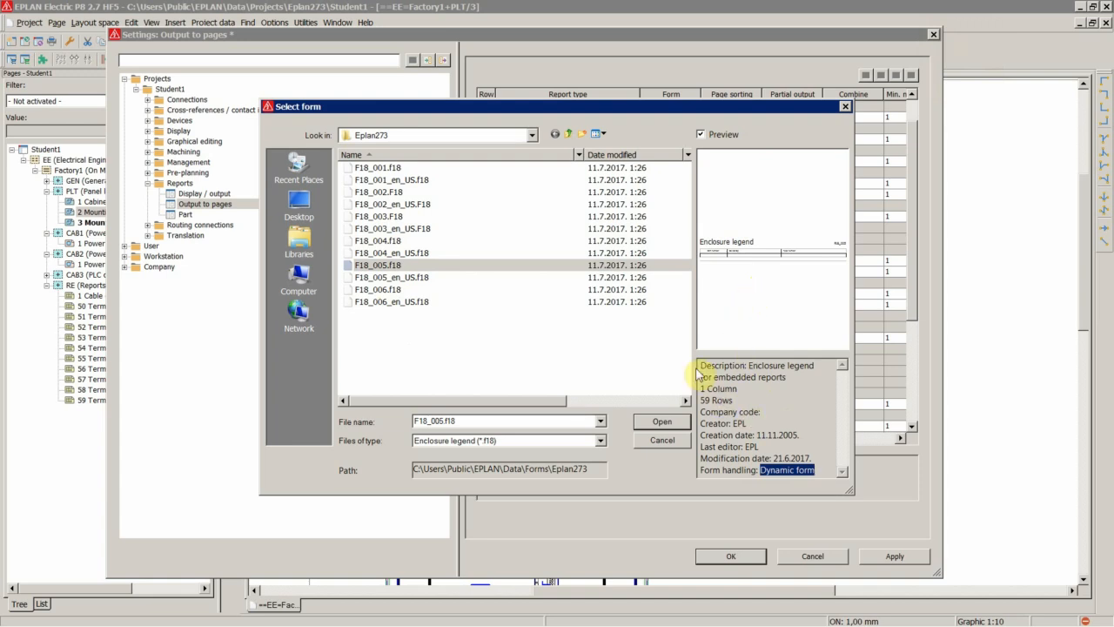
left_click(473, 348)
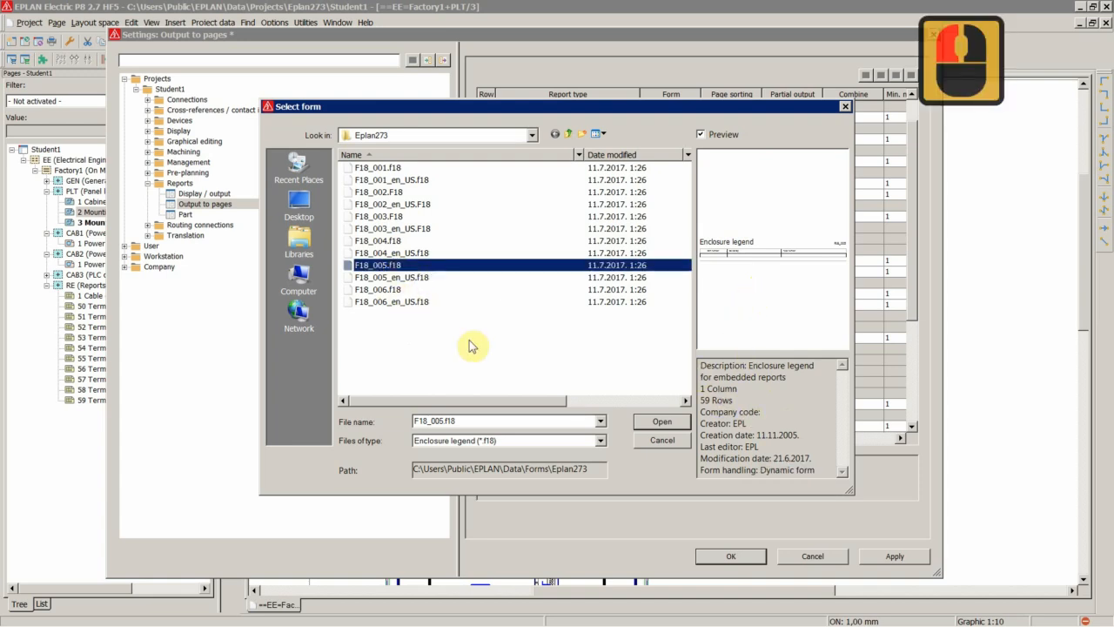
left_click(661, 423)
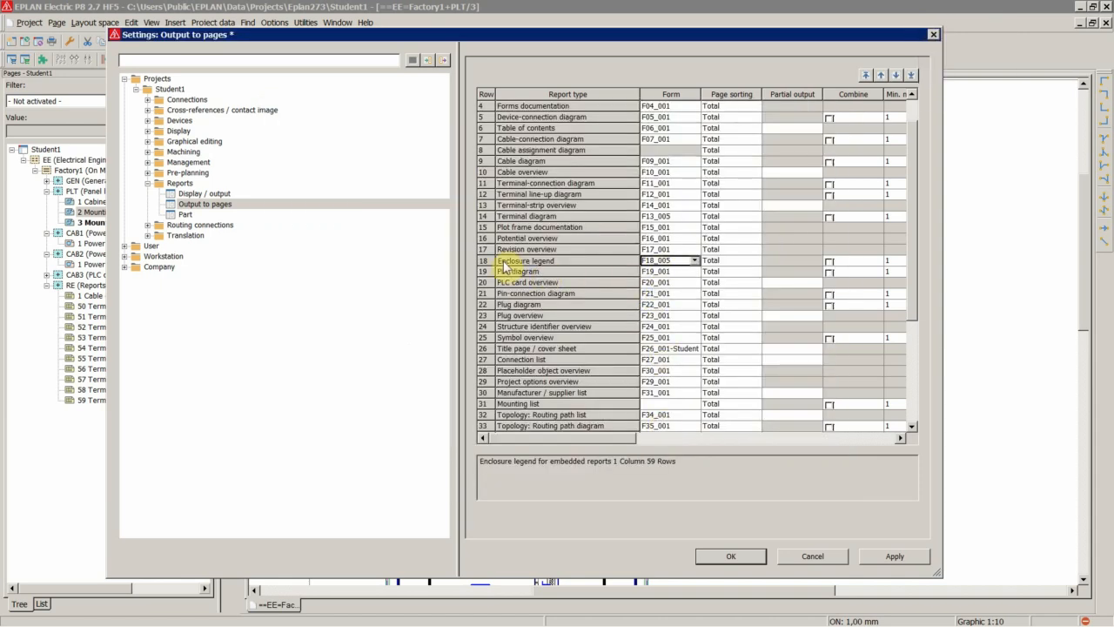
Accept the Output to pages settings with F18_005 as the form for the Enclosure legend report type
left_click(696, 265)
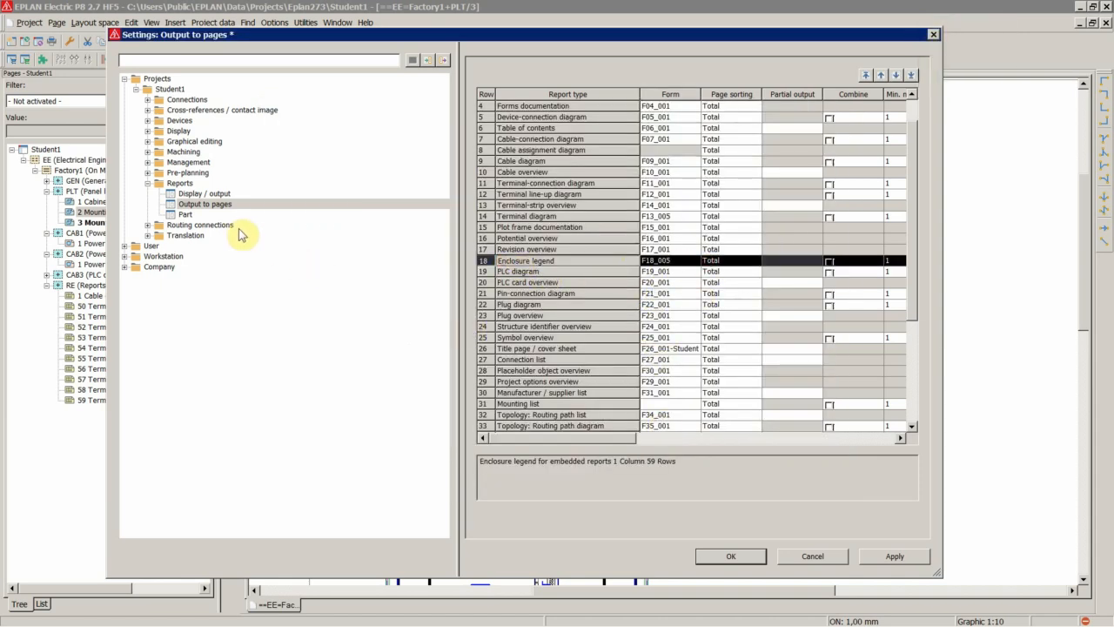
left_click(728, 556)
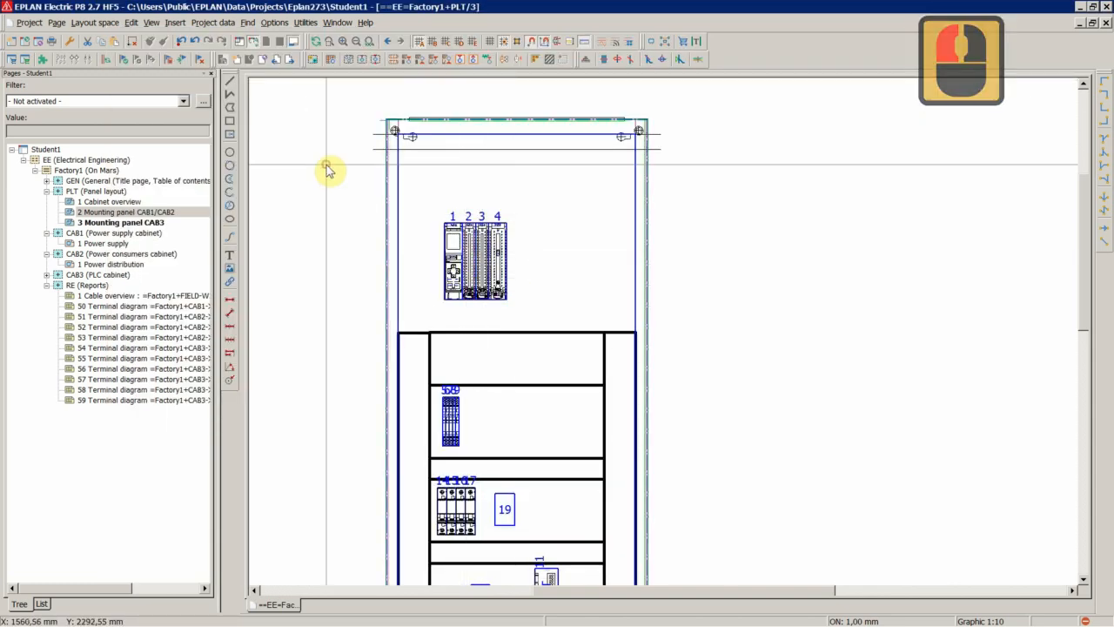
left_click(327, 170)
left_click(307, 23)
mouse_move(348, 38)
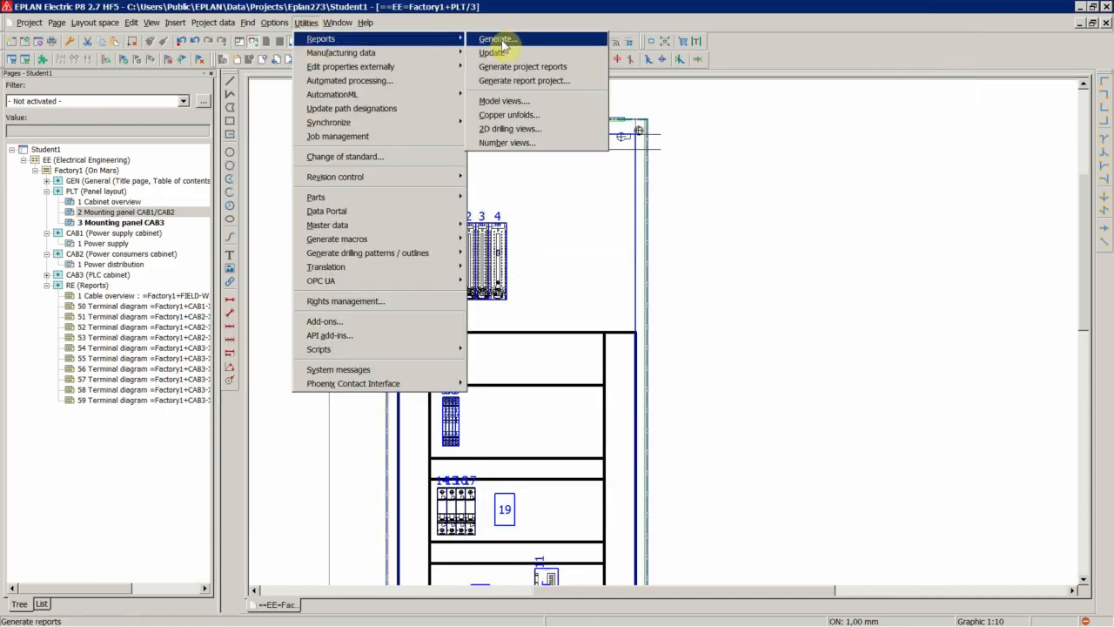
left_click(488, 40)
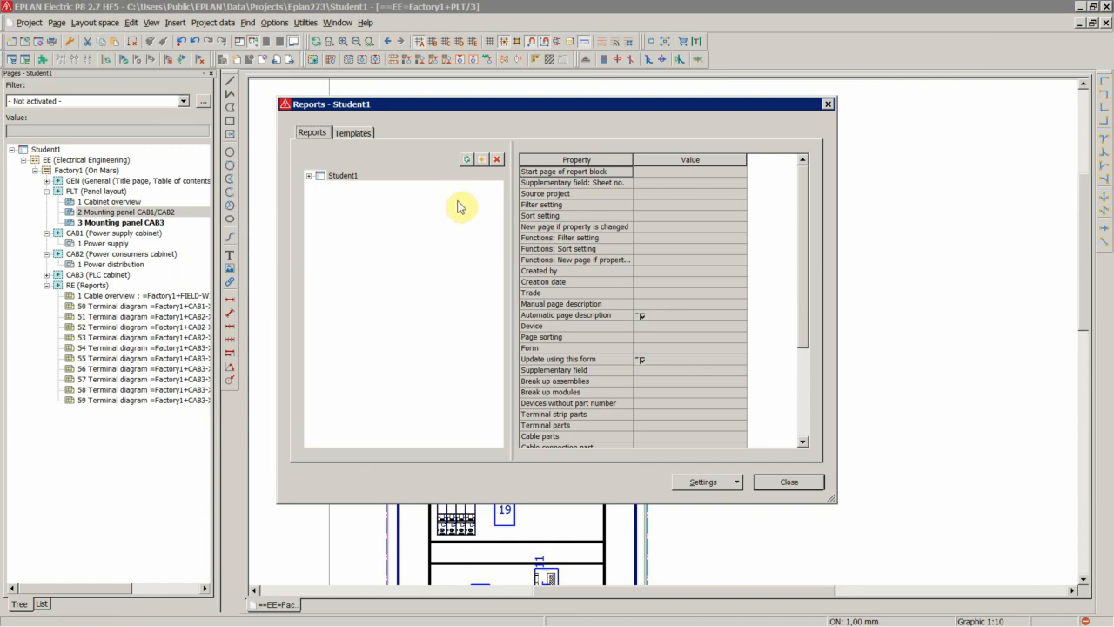
left_click(483, 161)
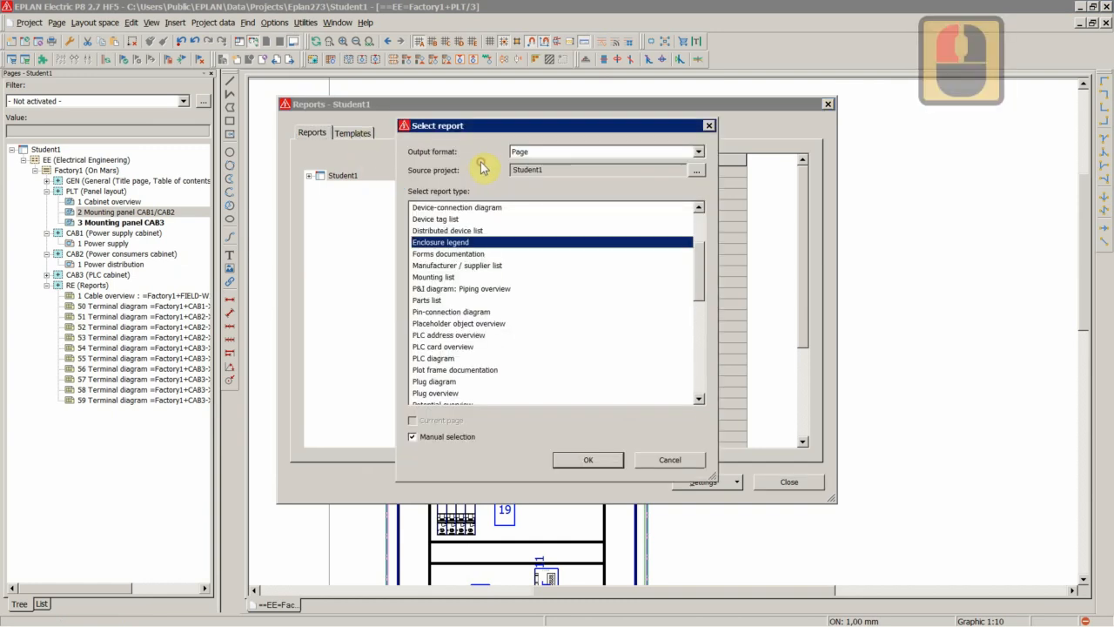
left_click(519, 152)
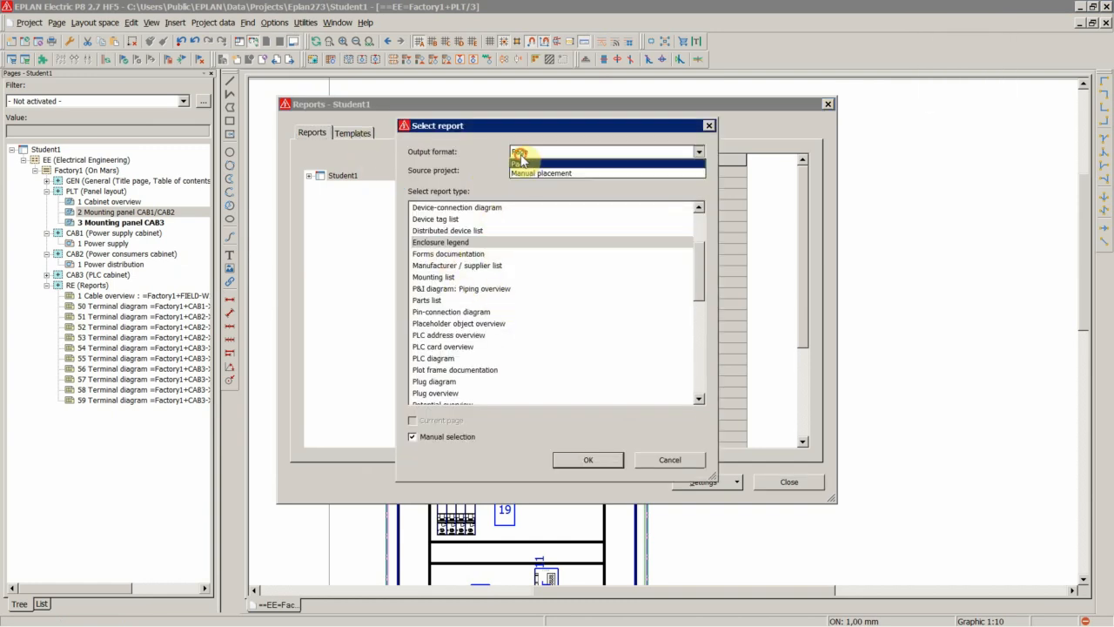
left_click(522, 169)
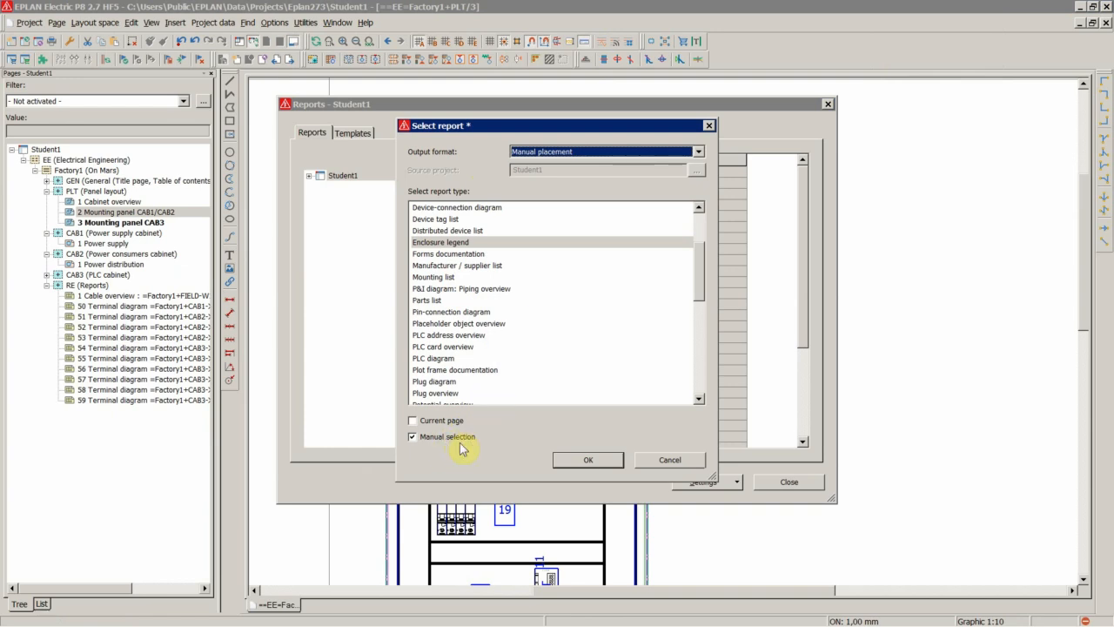
left_click(583, 468)
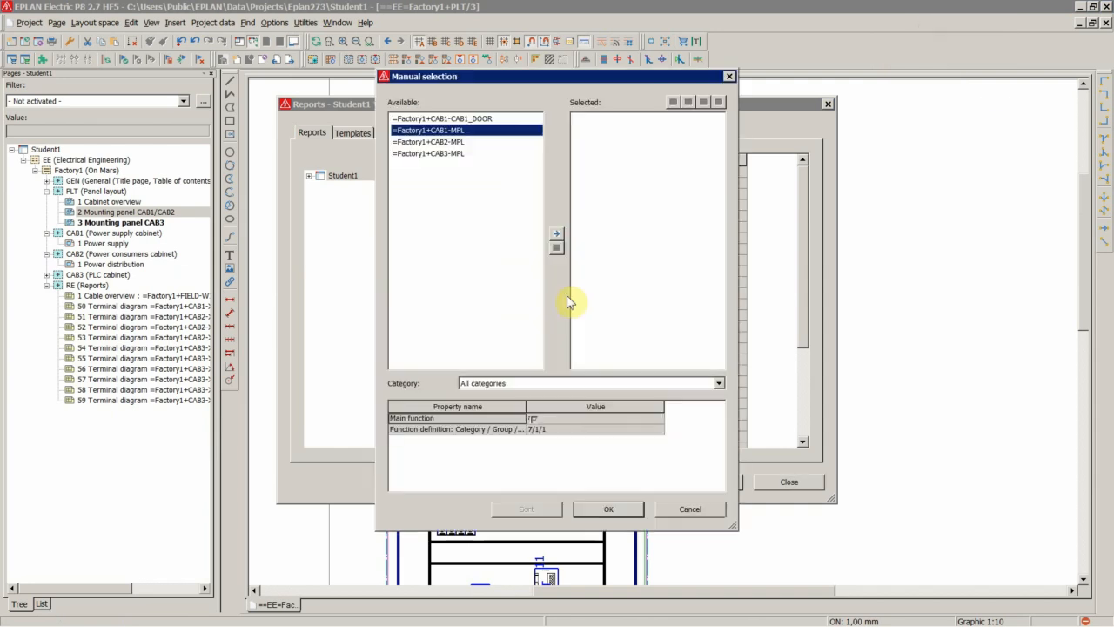
left_click(457, 119)
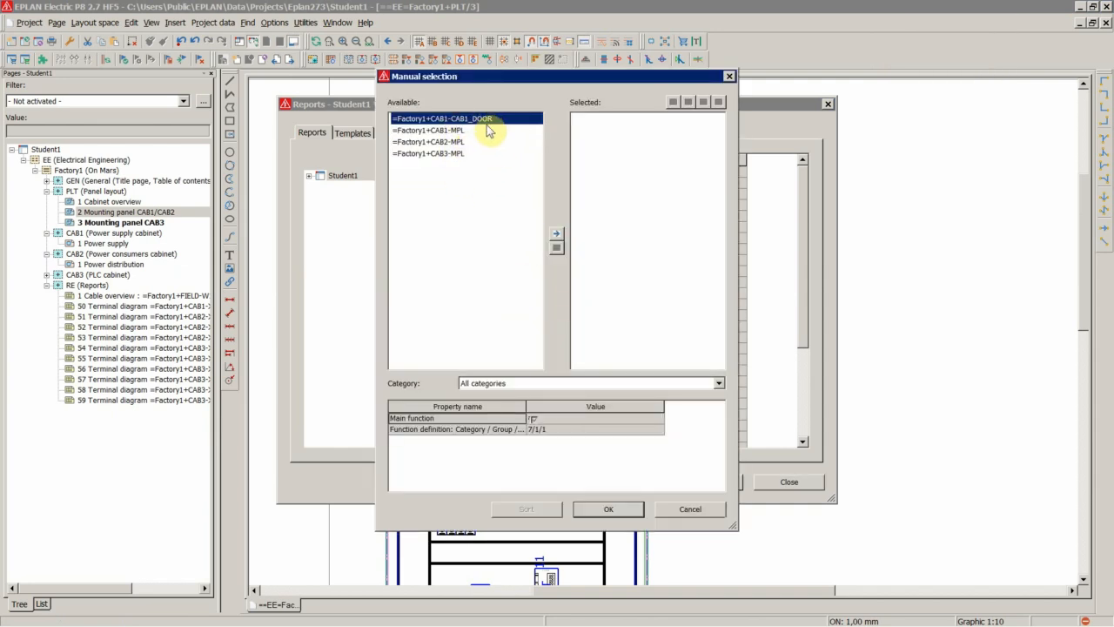
left_click(556, 234)
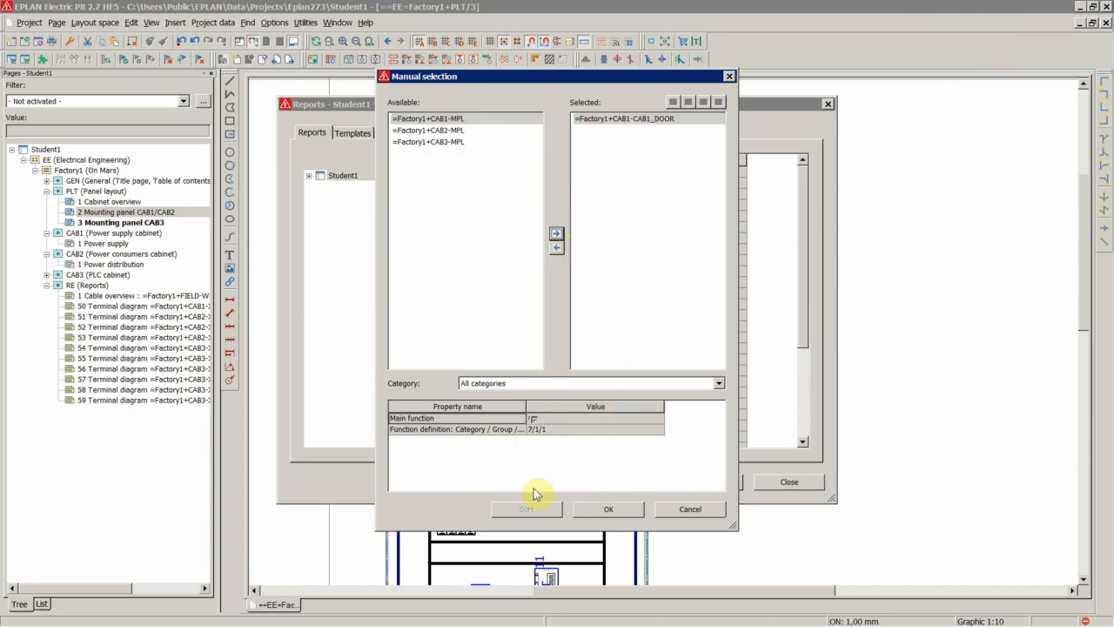
left_click(609, 513)
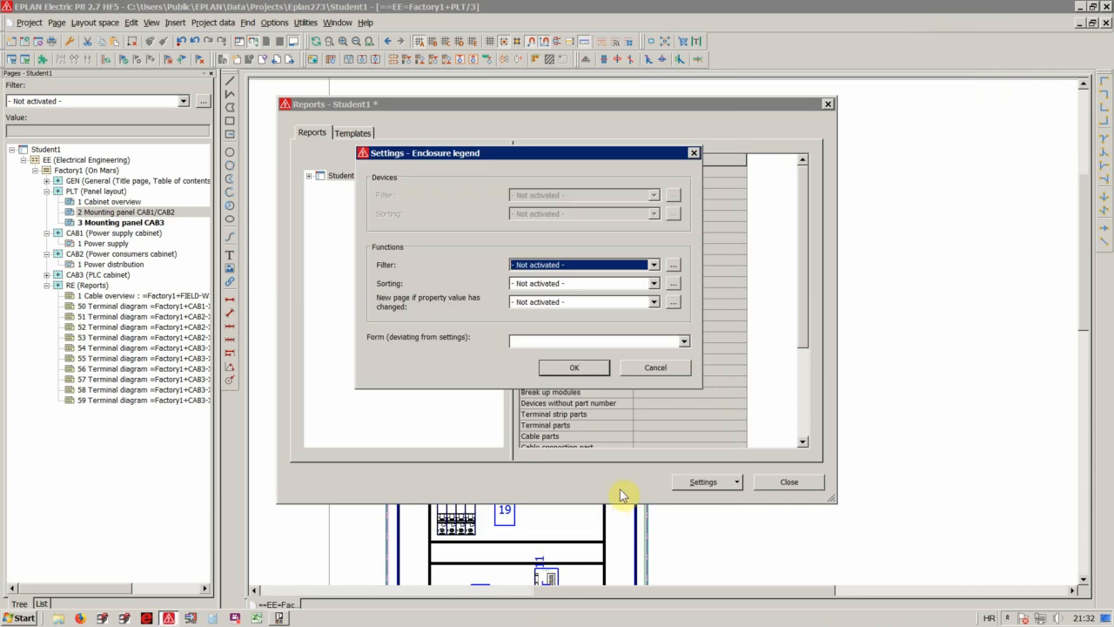
left_click(582, 370)
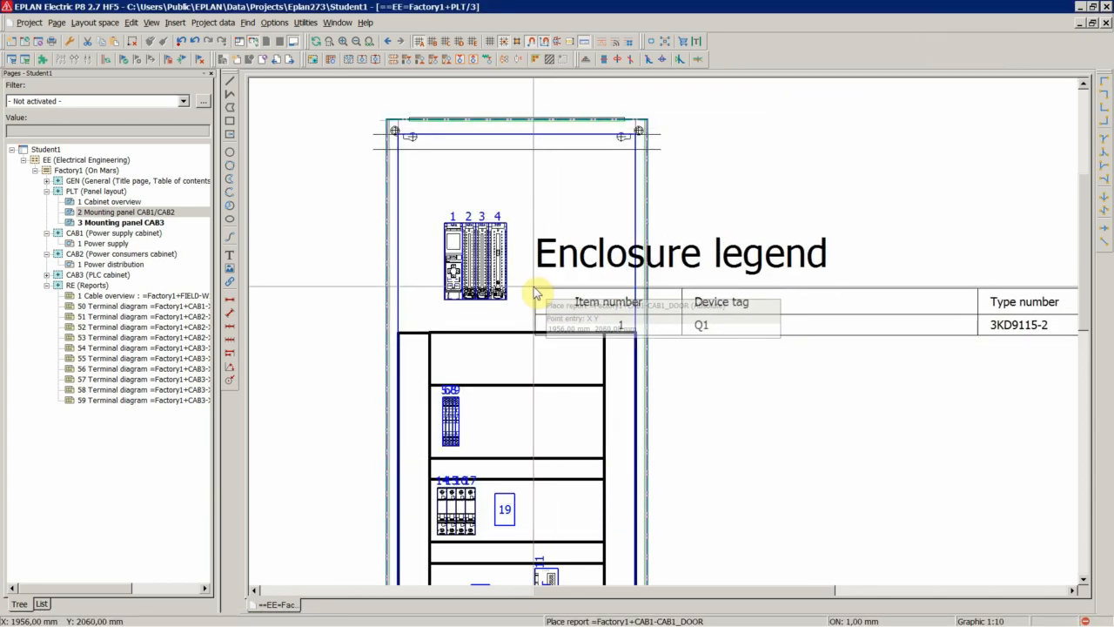
Open page 1 Cabinet overview and start generating an Enclosure legend report with manual placement and manual selection
double_click(109, 202)
scroll(510, 250, "down", 16)
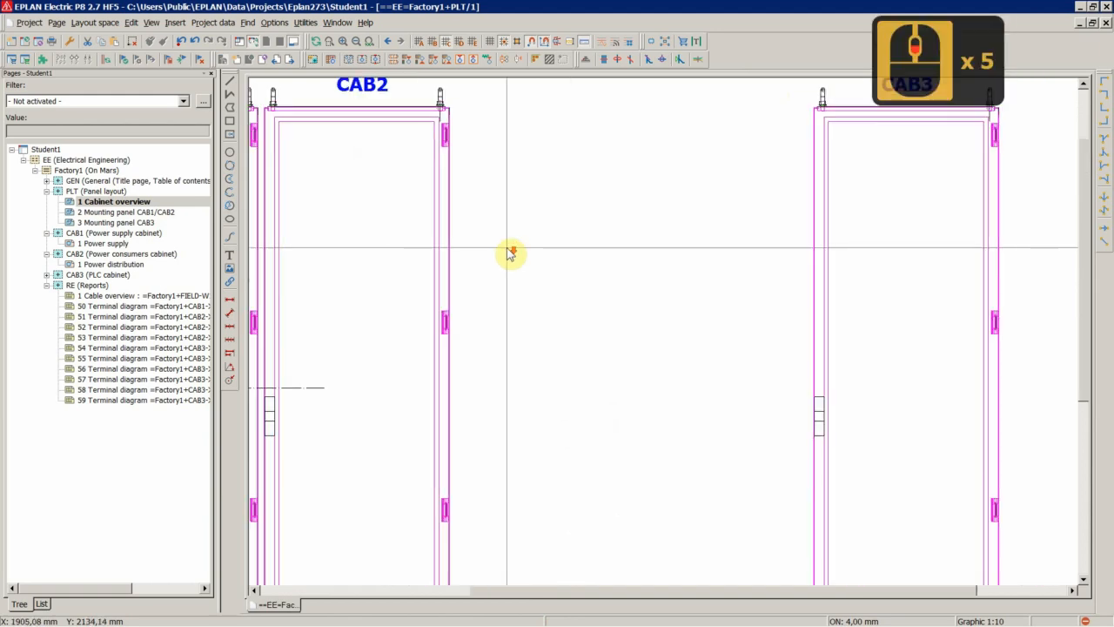
scroll(622, 193, "up", 4)
left_click(305, 22)
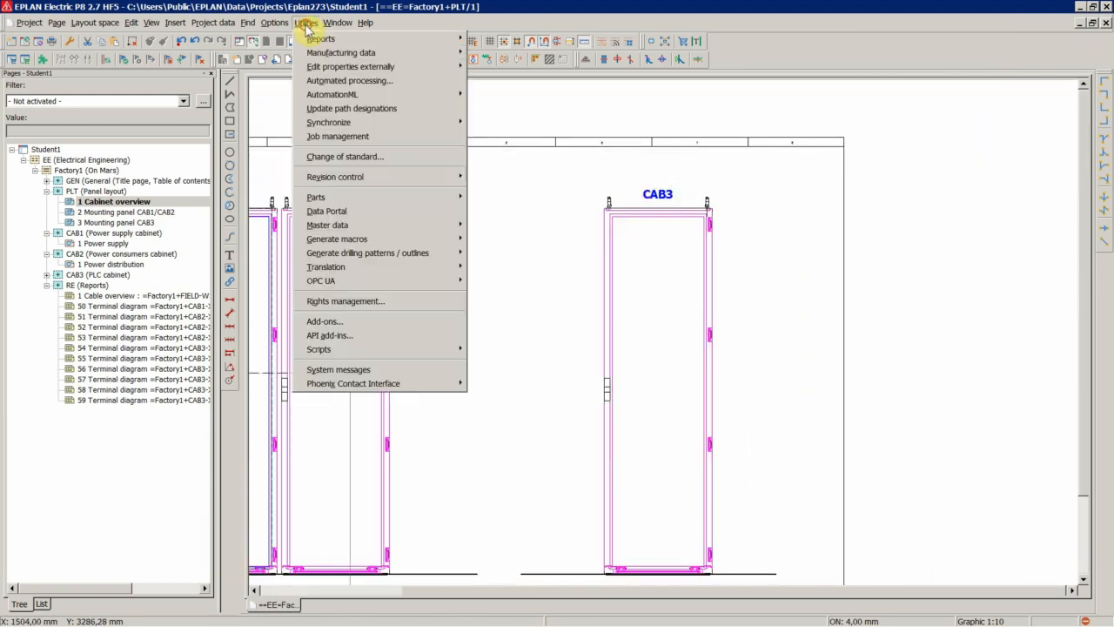
left_click(318, 40)
left_click(498, 39)
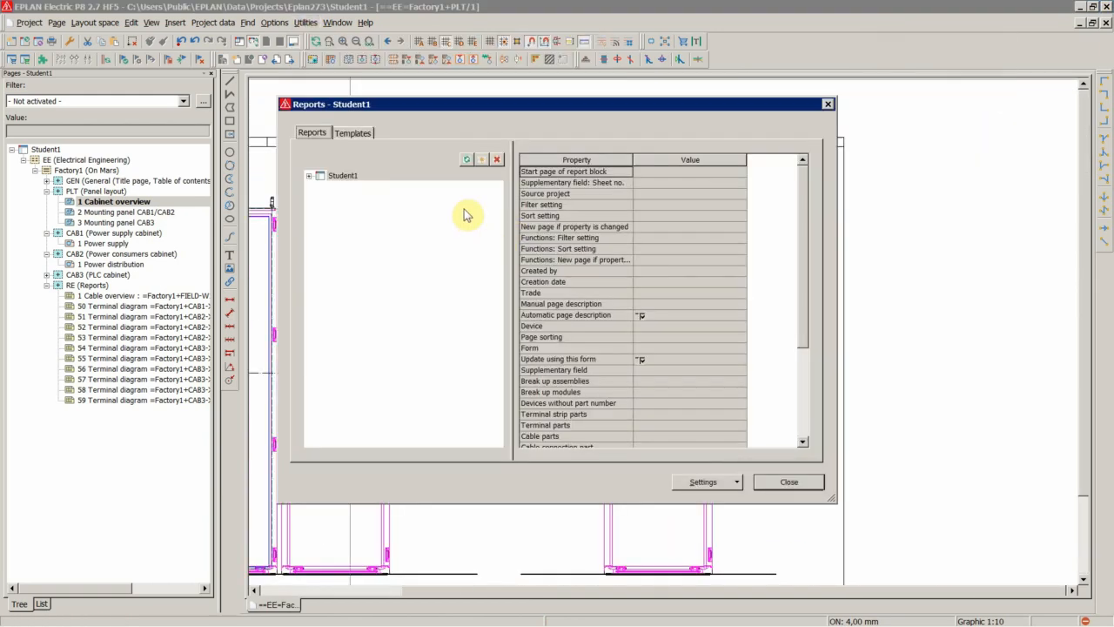
left_click(479, 162)
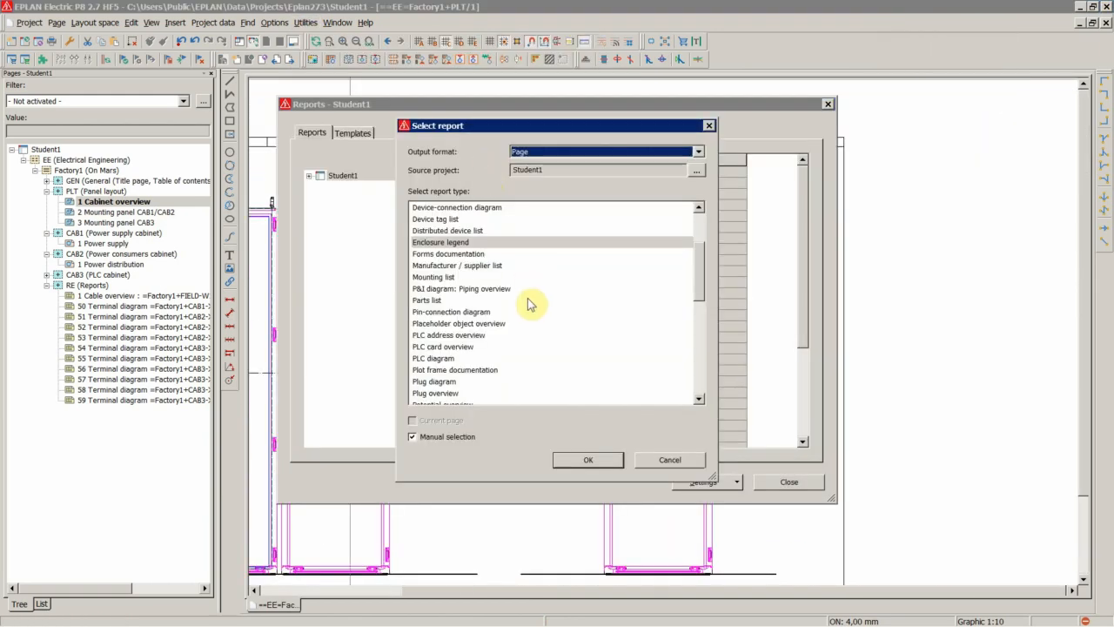
left_click(523, 154)
left_click(544, 172)
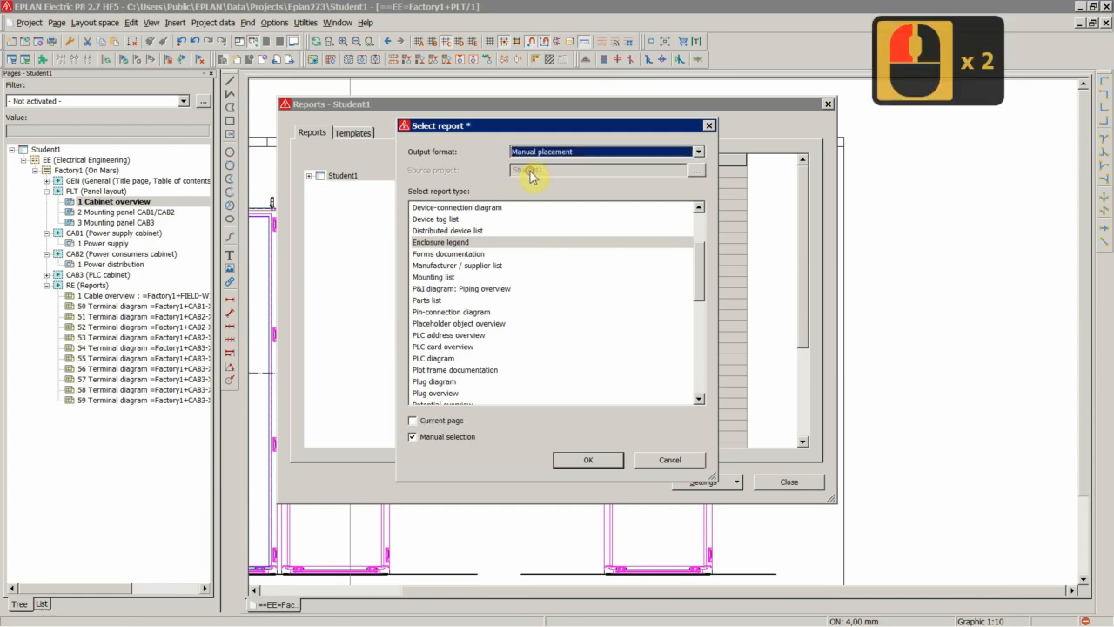
left_click(440, 244)
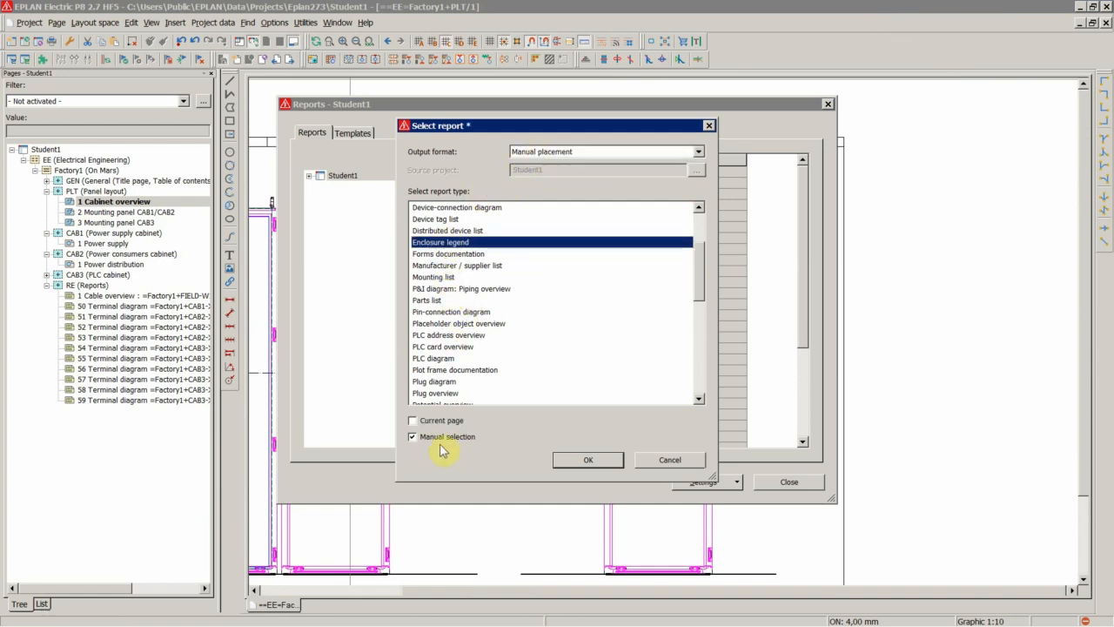
left_click(583, 459)
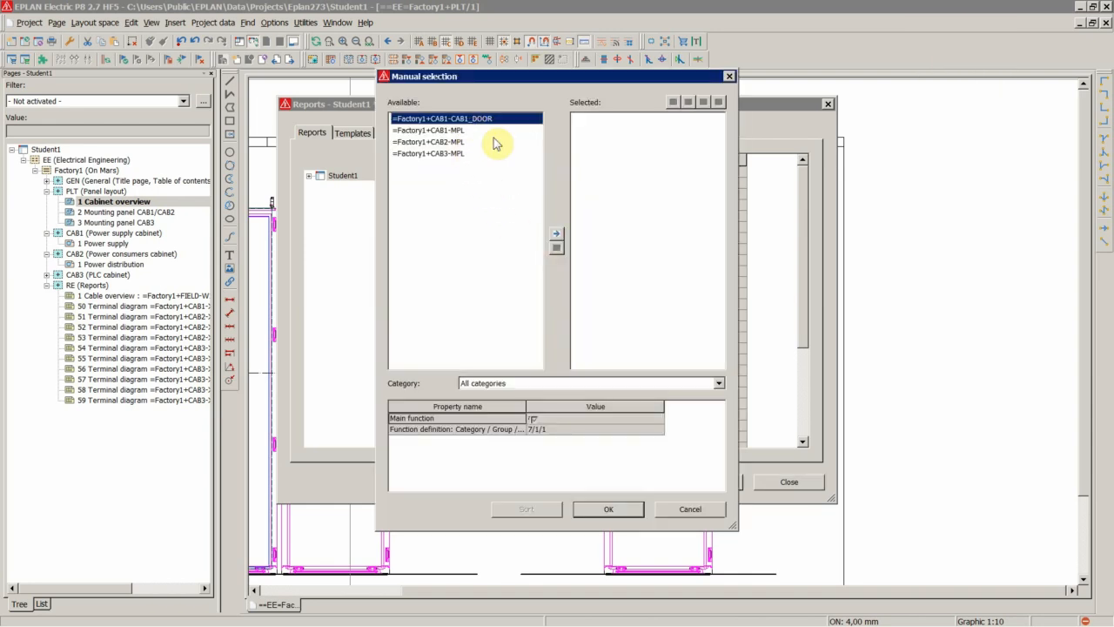
Select =Factory1+CAB1-CAB1_DOOR with default report settings and place its enclosure legend below cabinet CAB1, at about X 208 mm, Y 360 mm
left_click(560, 232)
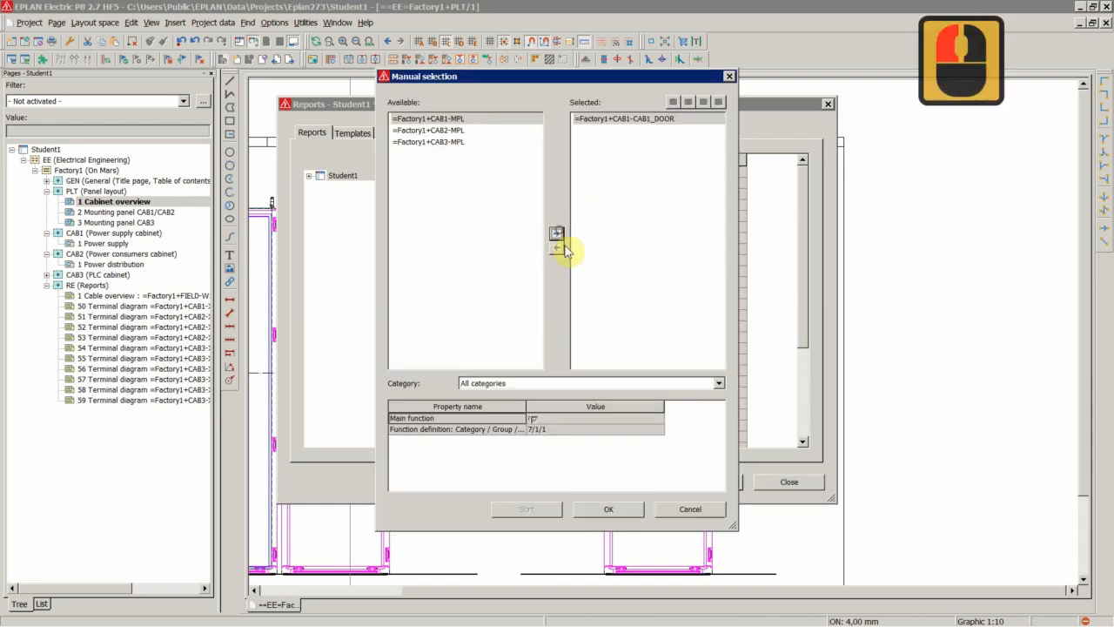
left_click(604, 510)
left_click(576, 363)
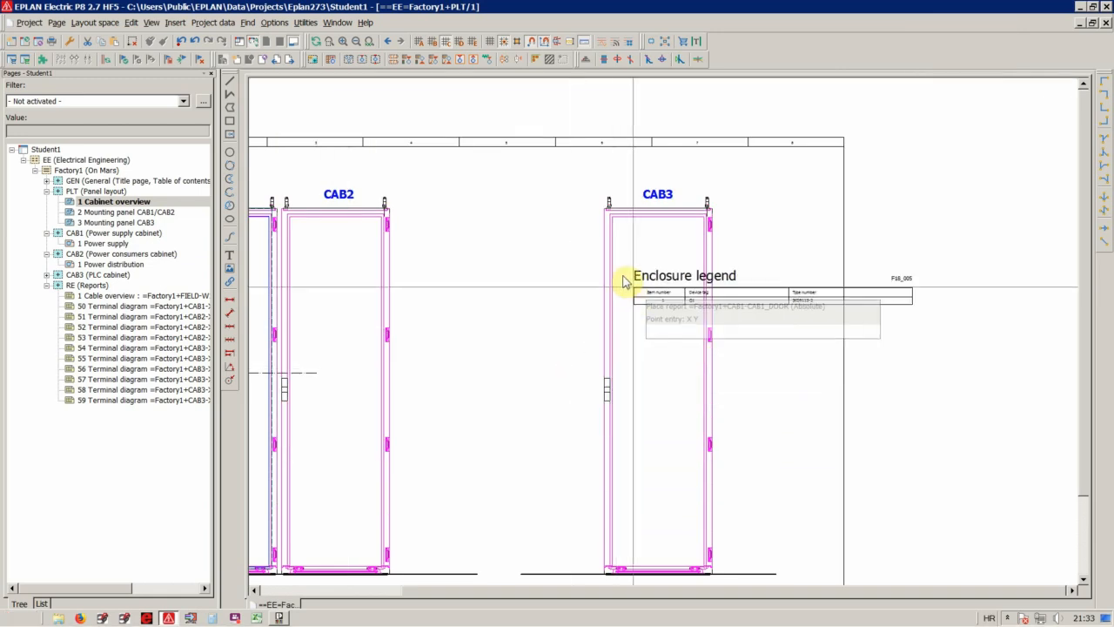
scroll(604, 274, "down", 5)
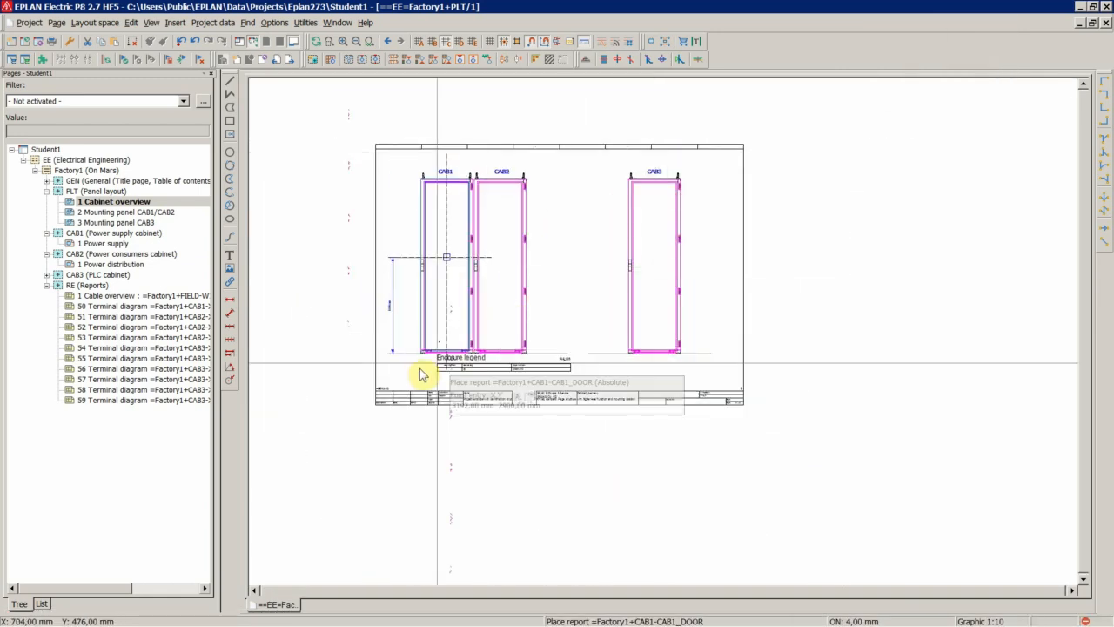
scroll(419, 374, "up", 7)
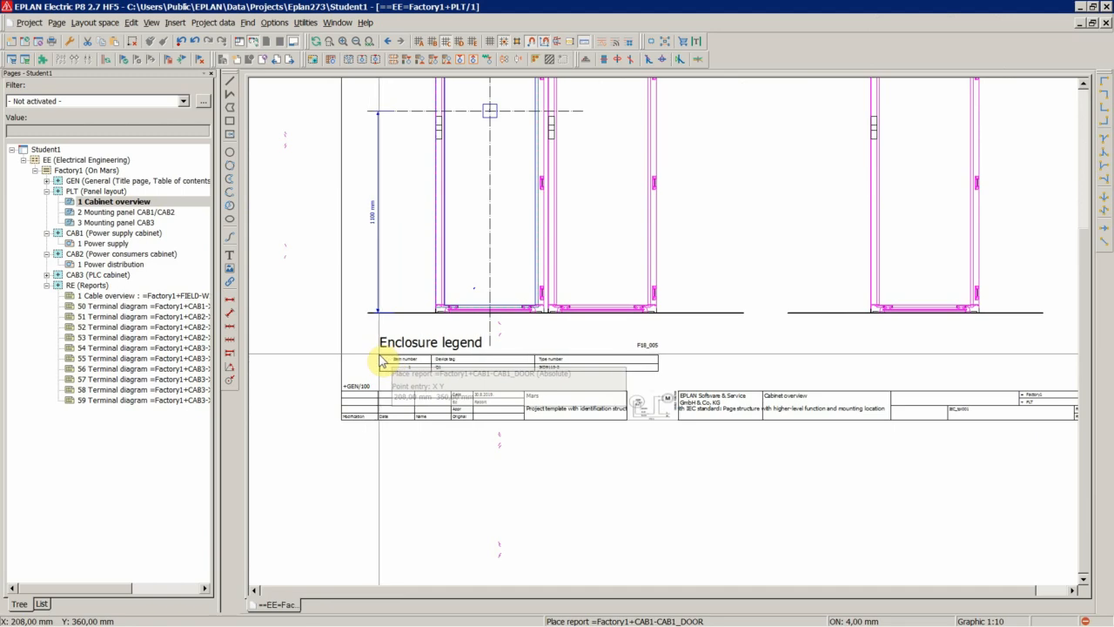
left_click(379, 355)
Examine the placed enclosure legend and compare its item number with the device placed on the CAB1 door
scroll(422, 375, "up", 9)
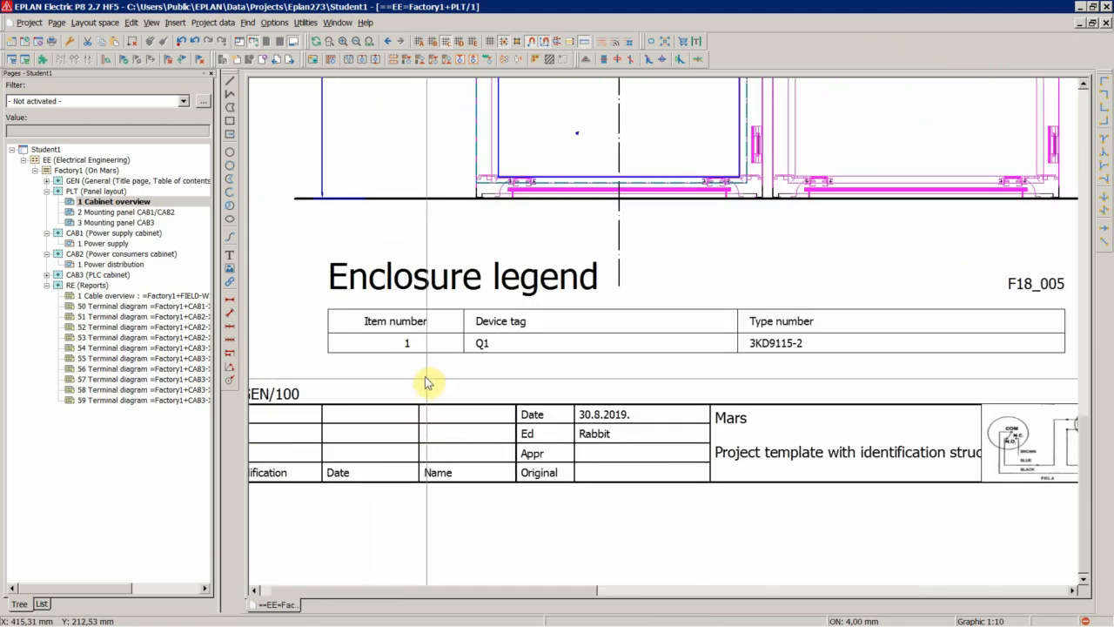
scroll(423, 374, "down", 5)
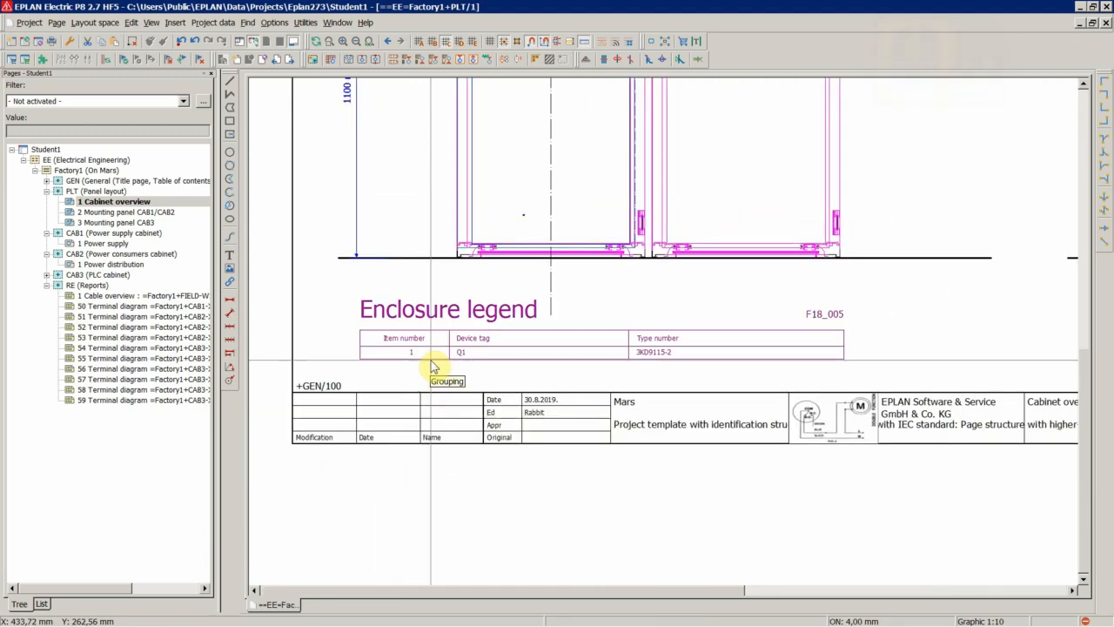
left_click(429, 378)
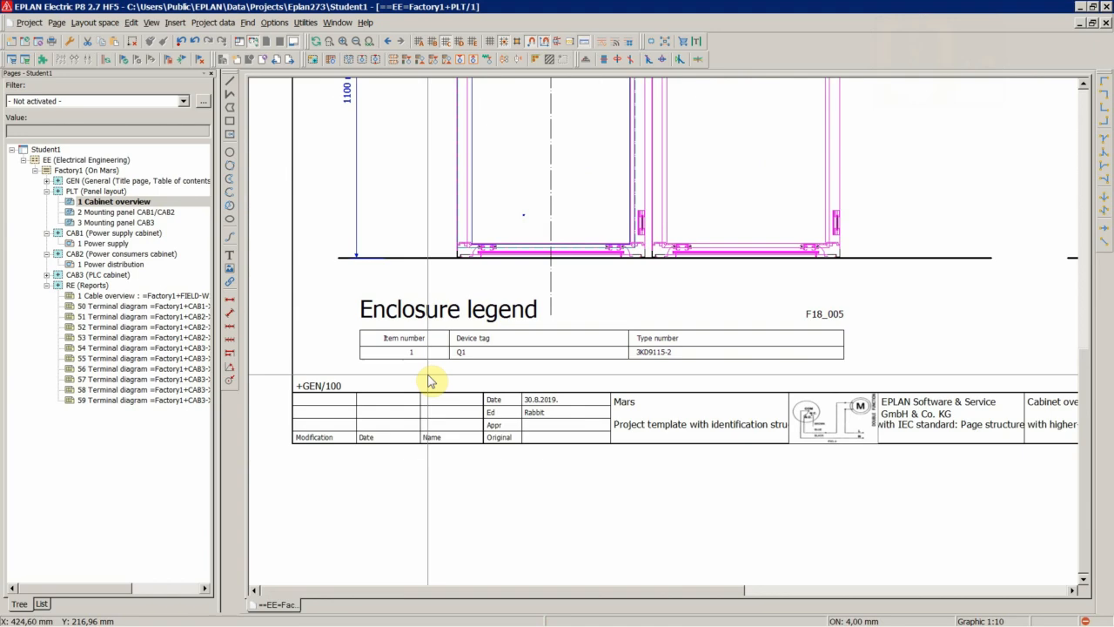
left_click(413, 369)
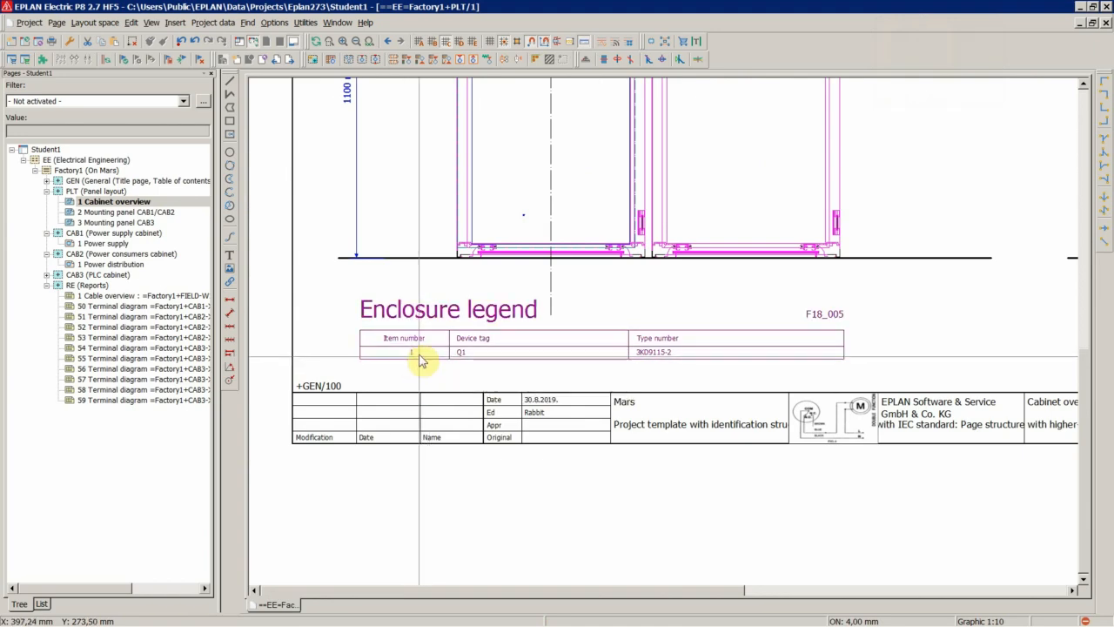
scroll(425, 375, "down", 5)
scroll(512, 131, "down", 3)
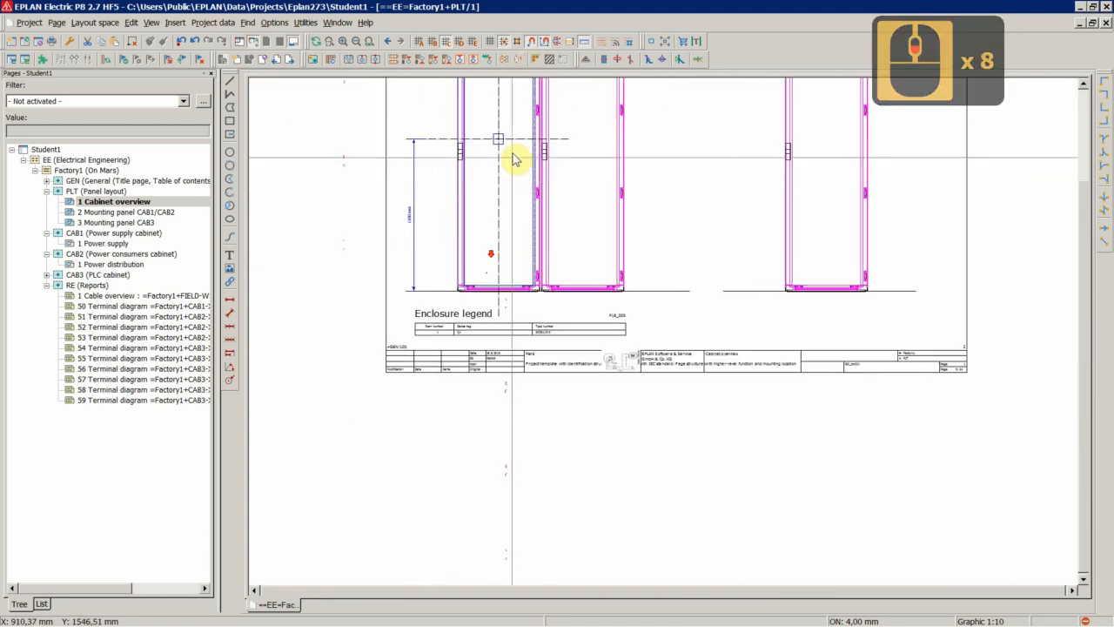
scroll(512, 143, "up", 13)
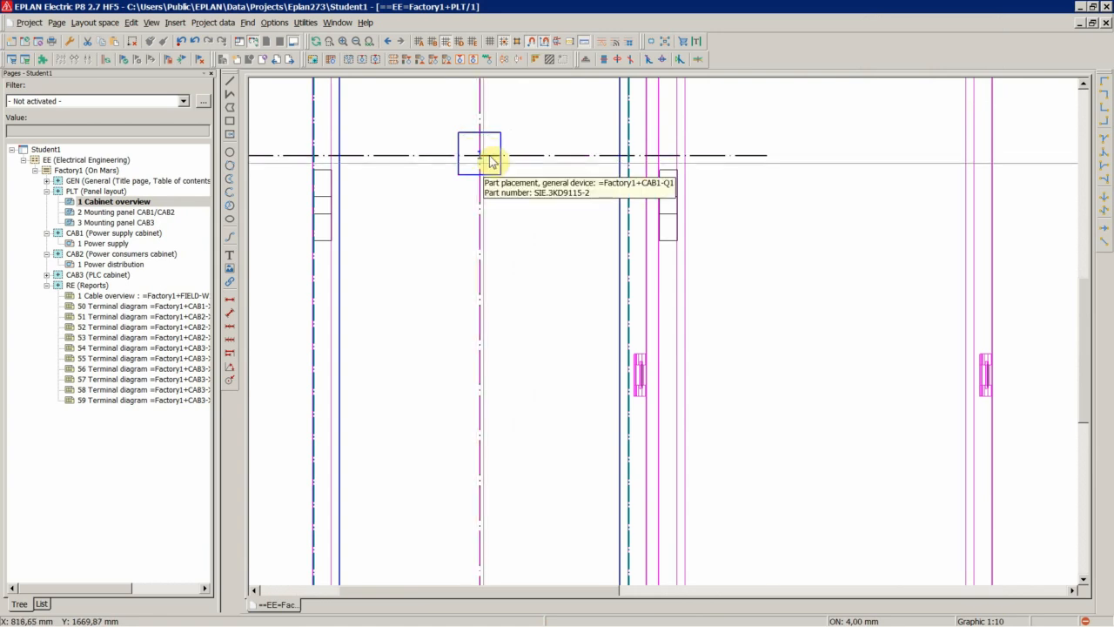
left_click(490, 161)
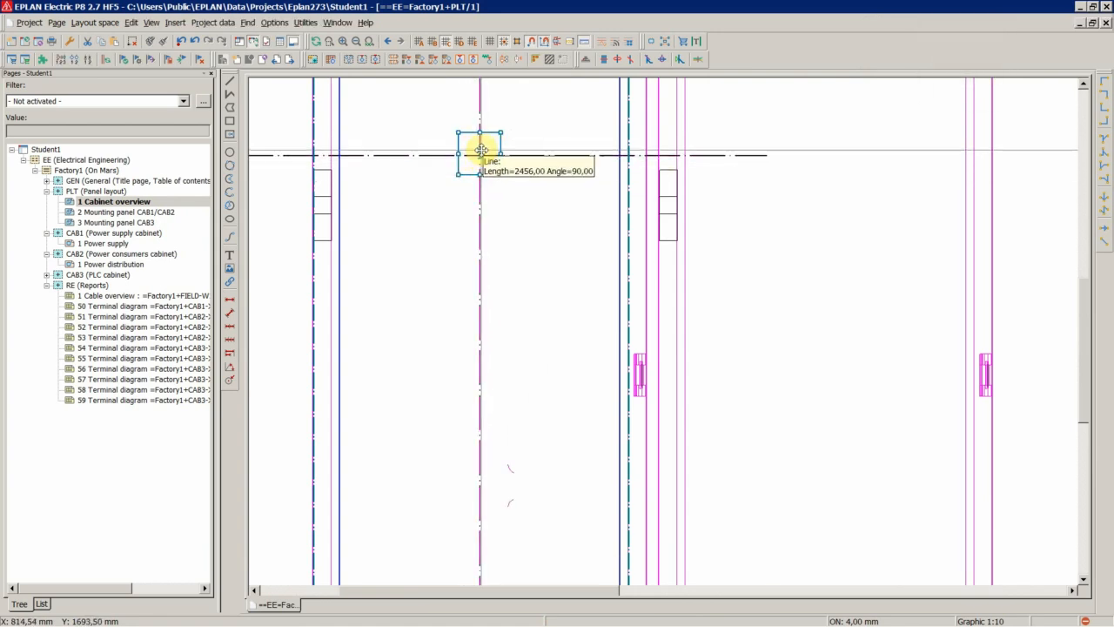
left_click(429, 209)
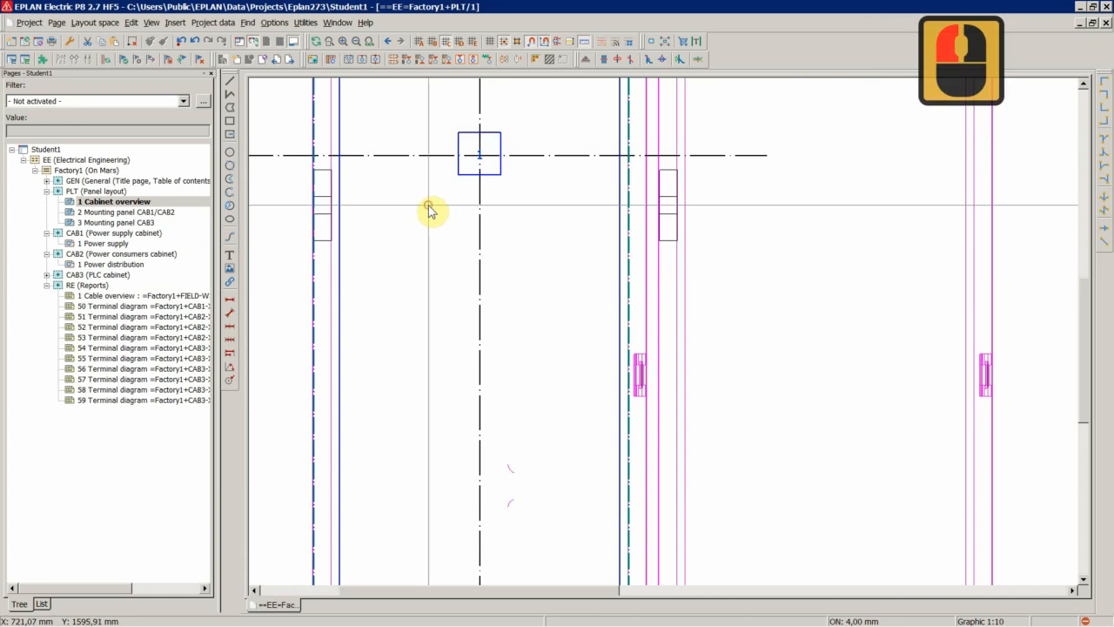
scroll(429, 209, "down", 4)
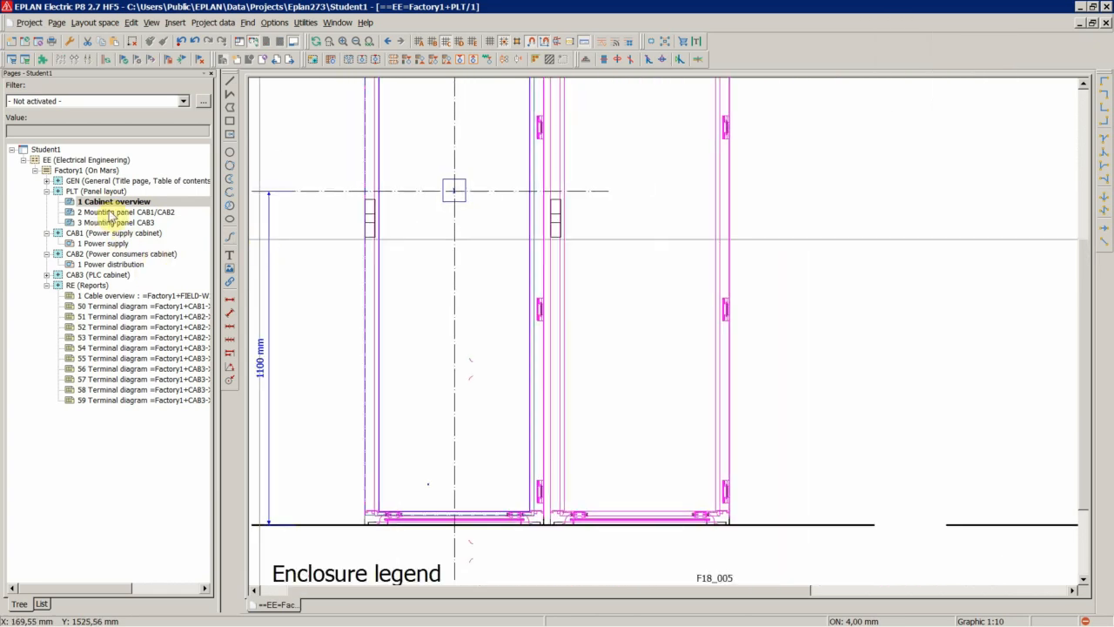
Open page 2 Mounting panel CAB1/CAB2 and start generating an Enclosure legend report with manual placement and manual selection
left_click(110, 215)
scroll(510, 279, "down", 10)
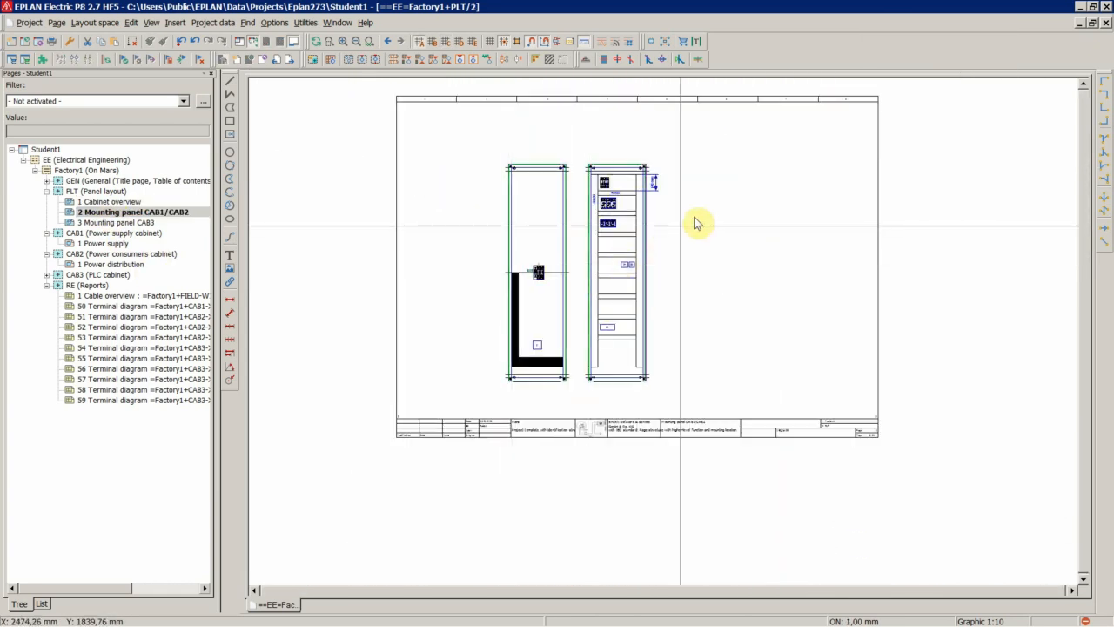
scroll(695, 224, "up", 4)
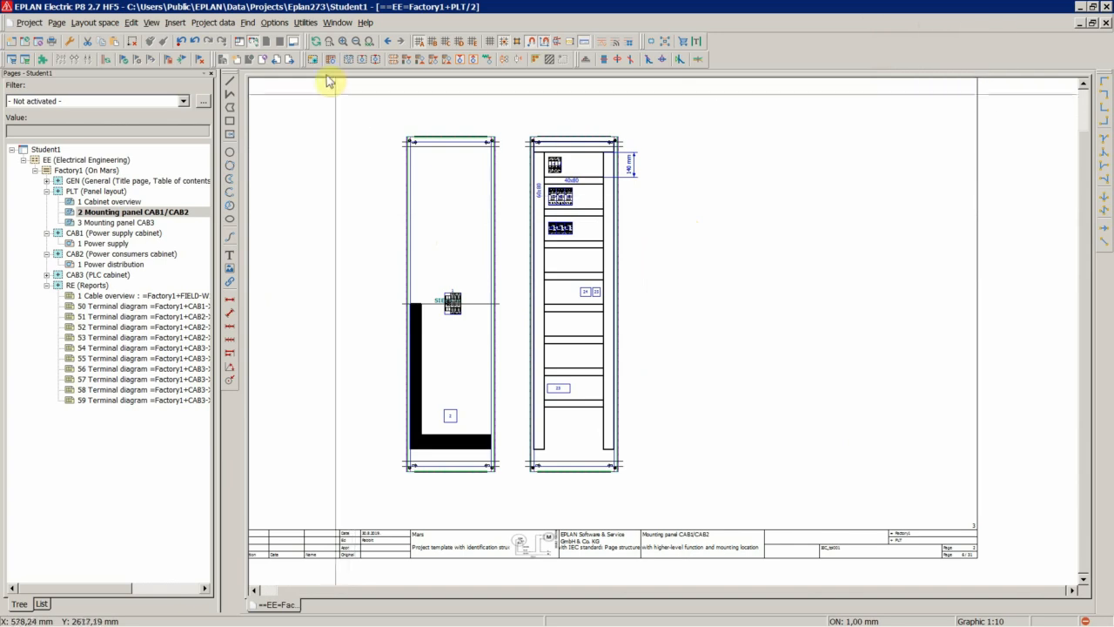
left_click(305, 22)
left_click(320, 39)
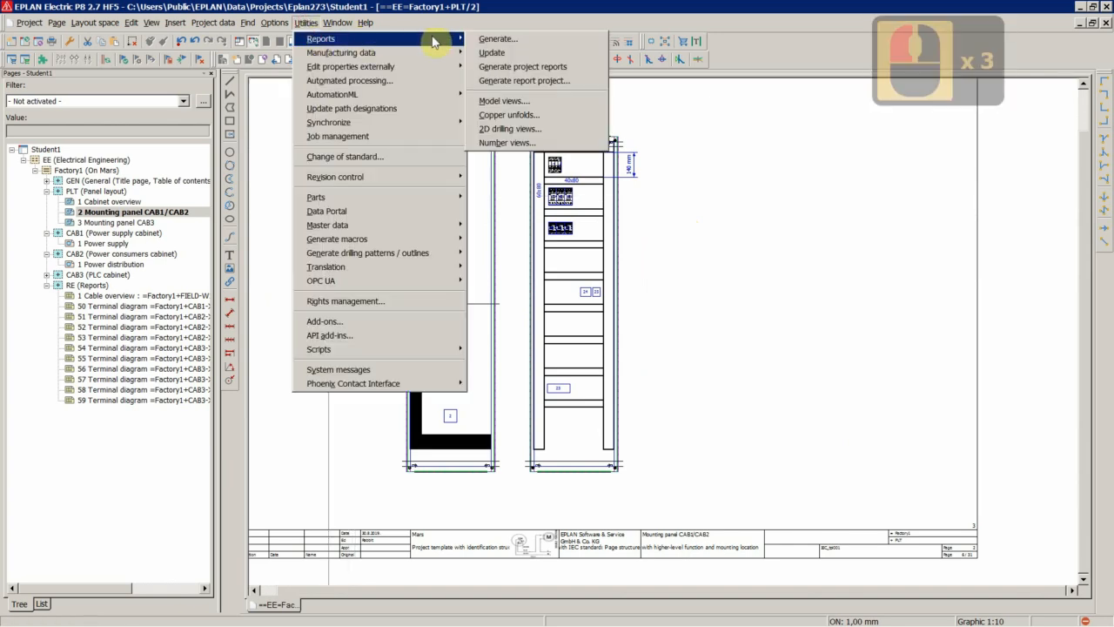
left_click(494, 40)
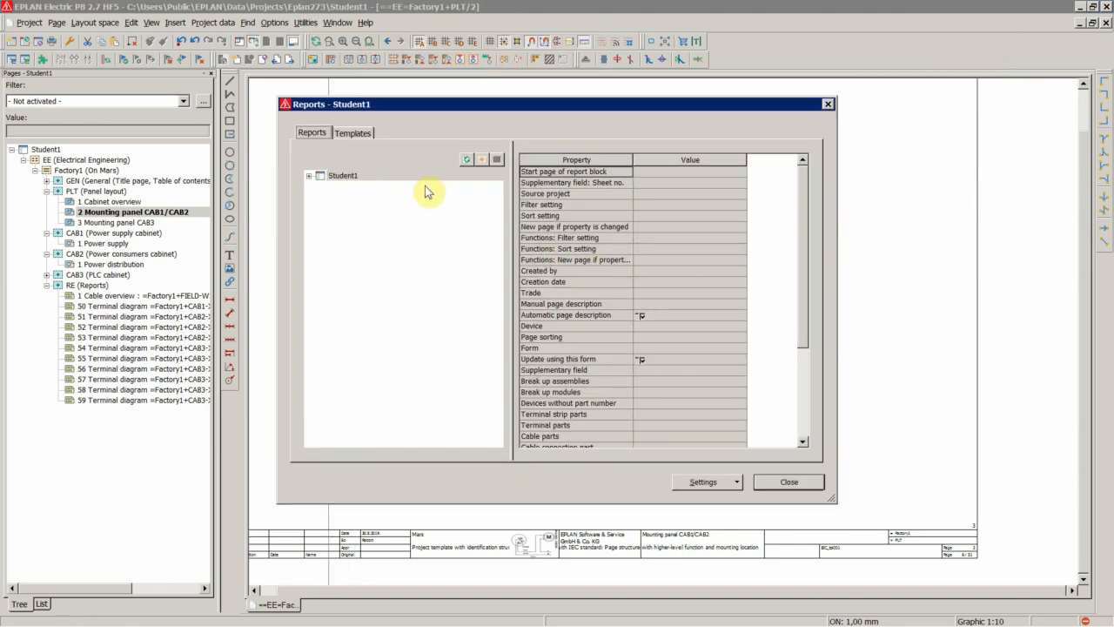
left_click(483, 163)
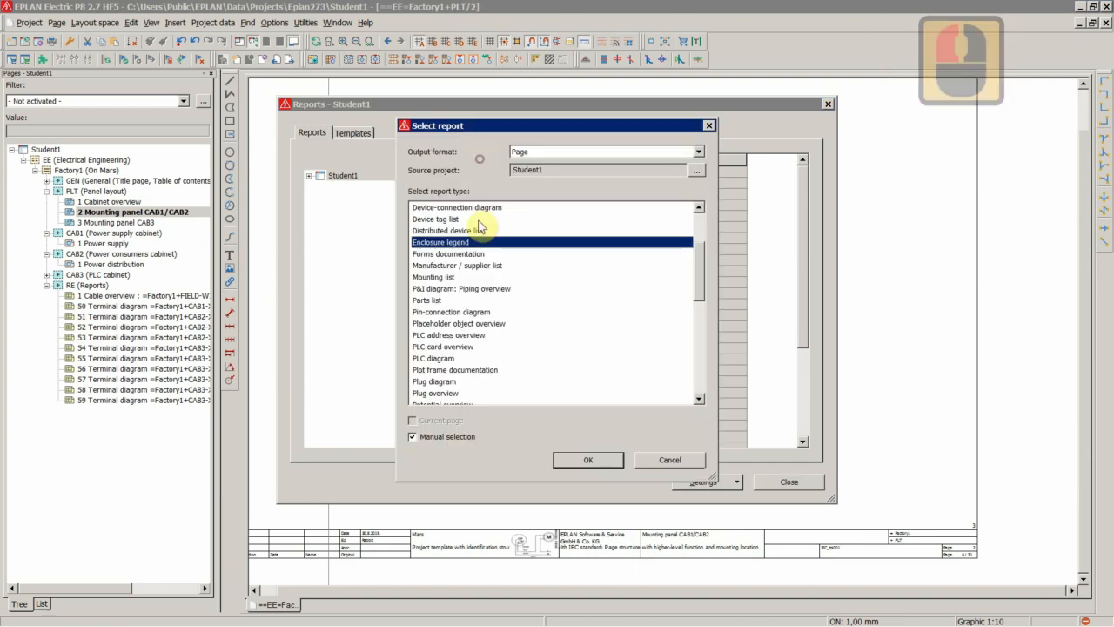
left_click(524, 154)
left_click(526, 164)
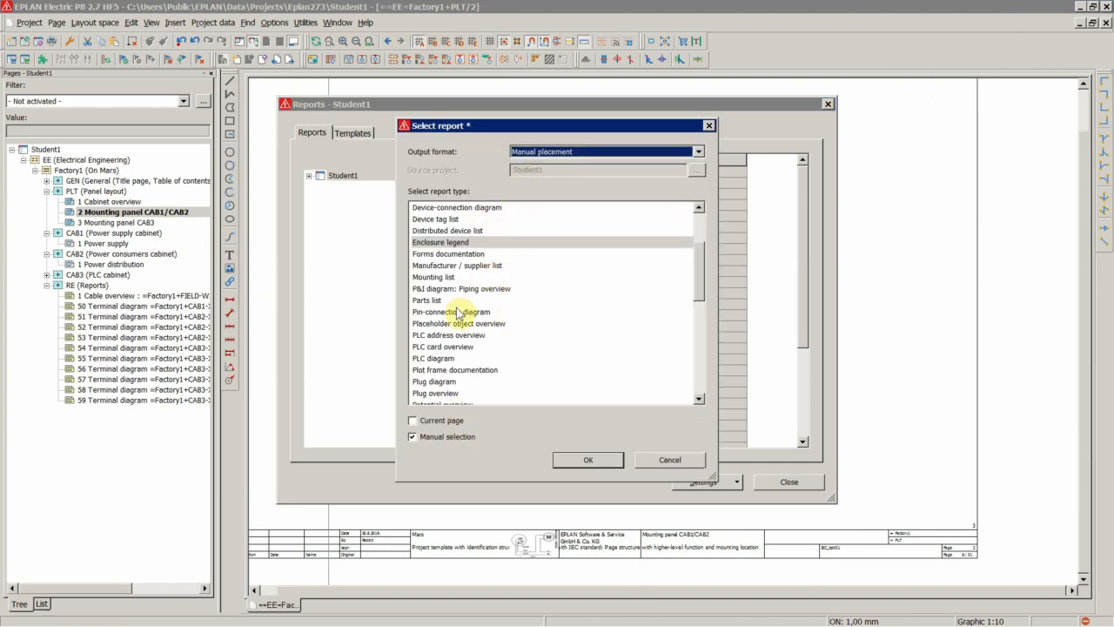
left_click(444, 242)
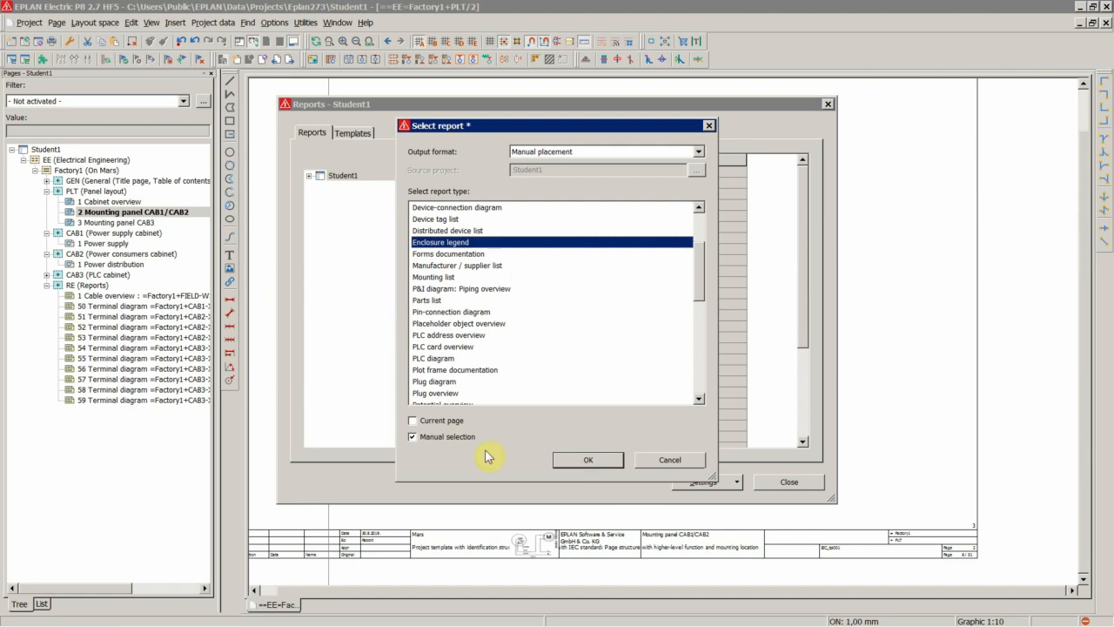
left_click(568, 459)
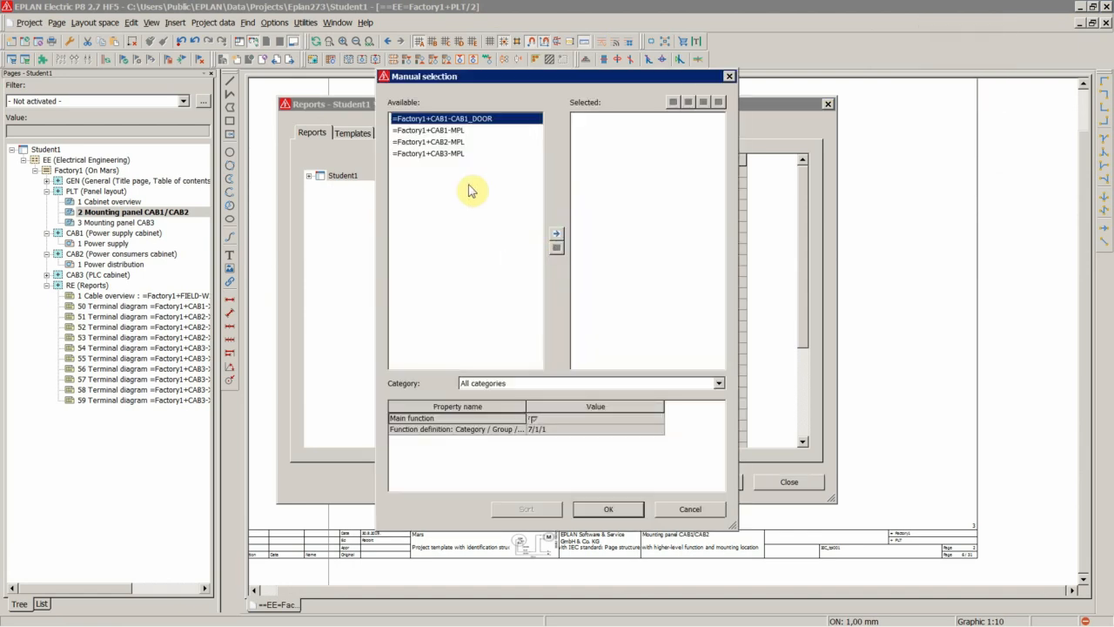
Select =Factory1+CAB1-MPL and =Factory1+CAB2-MPL for the enclosure legend report and accept the default report settings
left_click(450, 130)
left_click(453, 142, "ctrl")
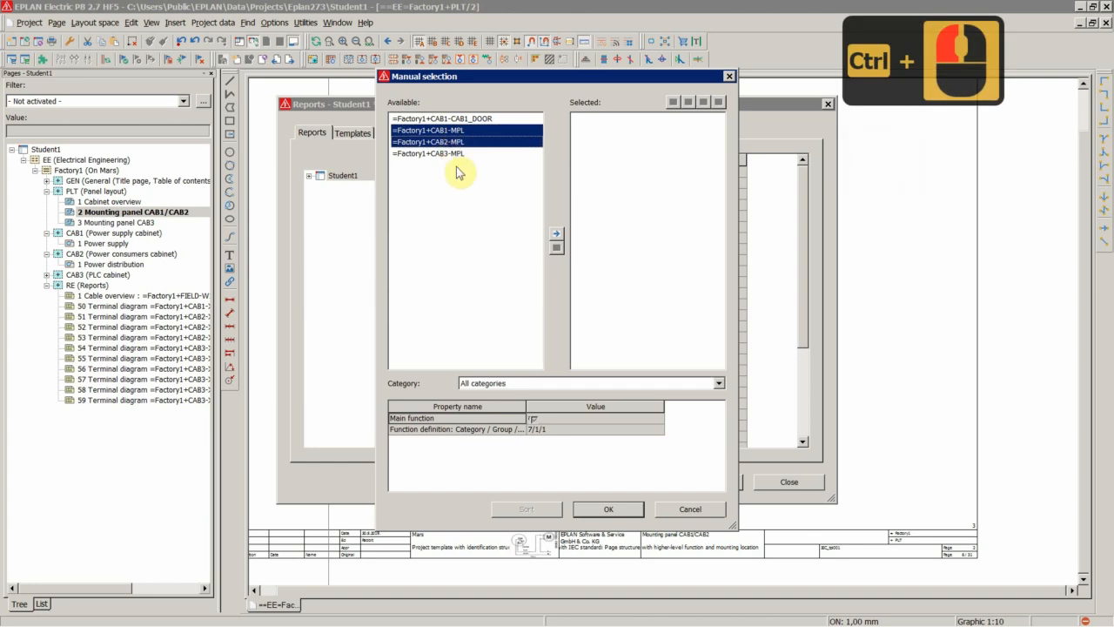
left_click(555, 234)
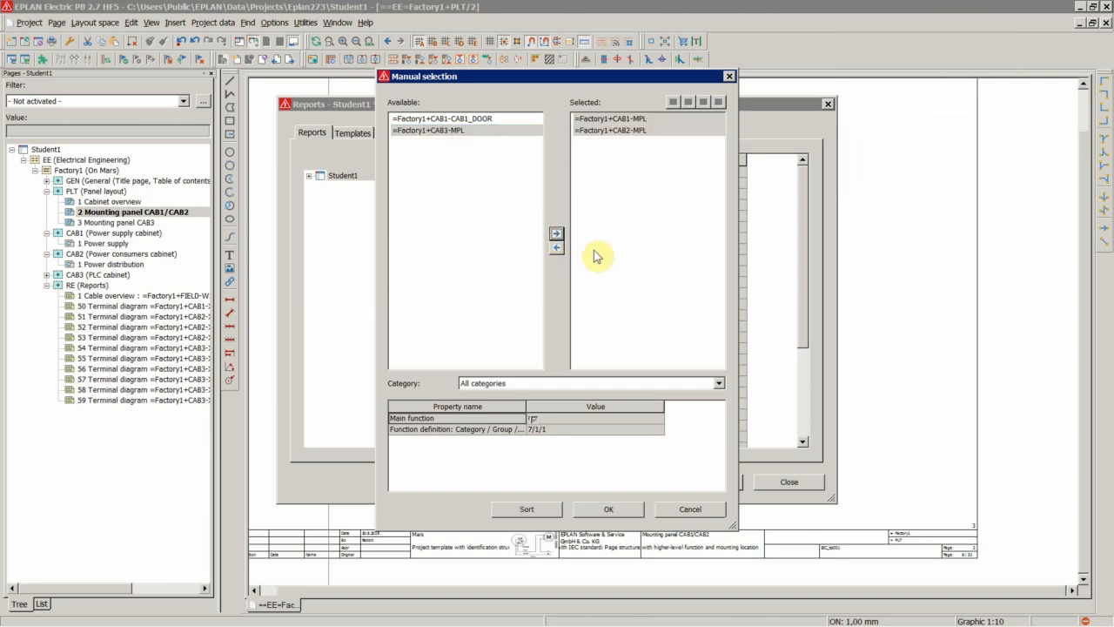
left_click(598, 510)
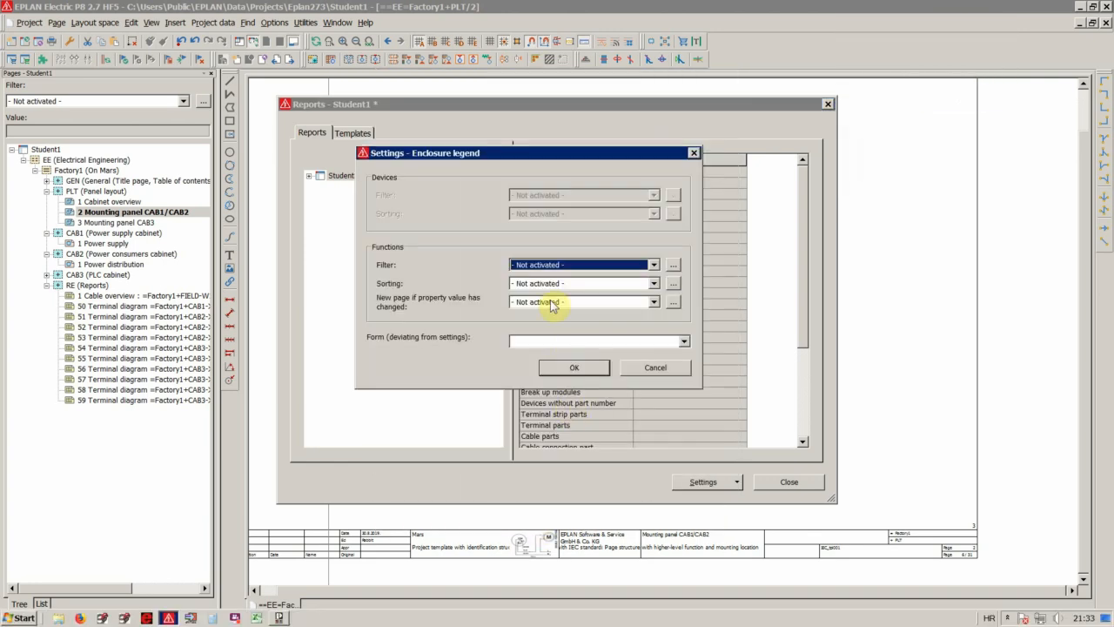
left_click(561, 366)
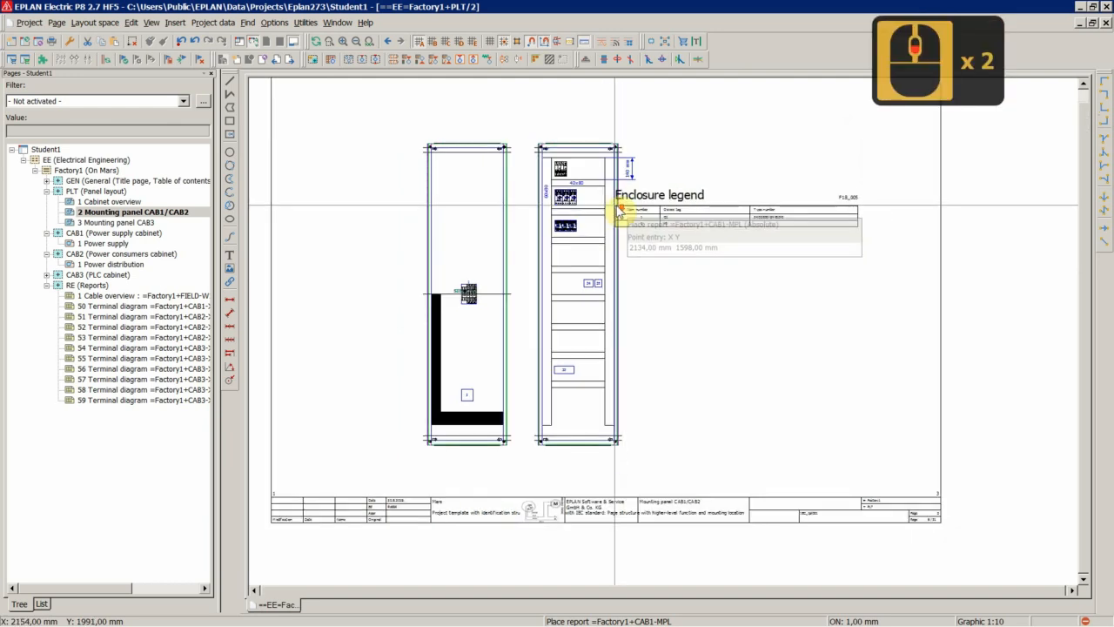
Place the CAB1-MPL legend beside the cabinets at about X 2454 mm, Y 2614 mm, and the CAB2-MPL legend below it at about X 2457 mm, Y 2260 mm
scroll(676, 252, "down", 2)
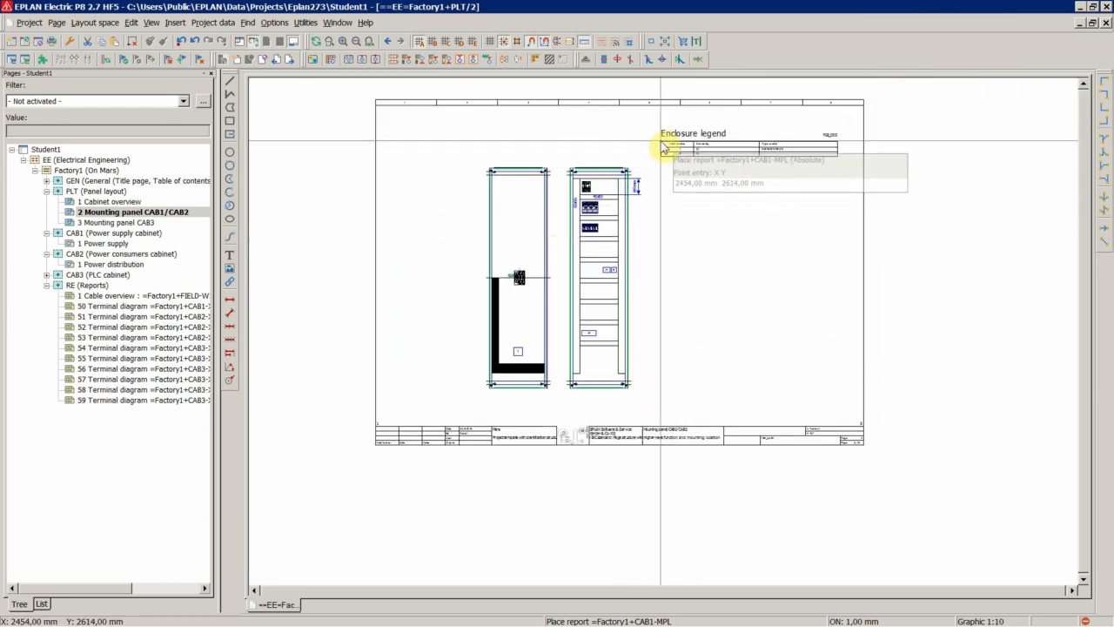
left_click(660, 139)
scroll(666, 178, "up", 2)
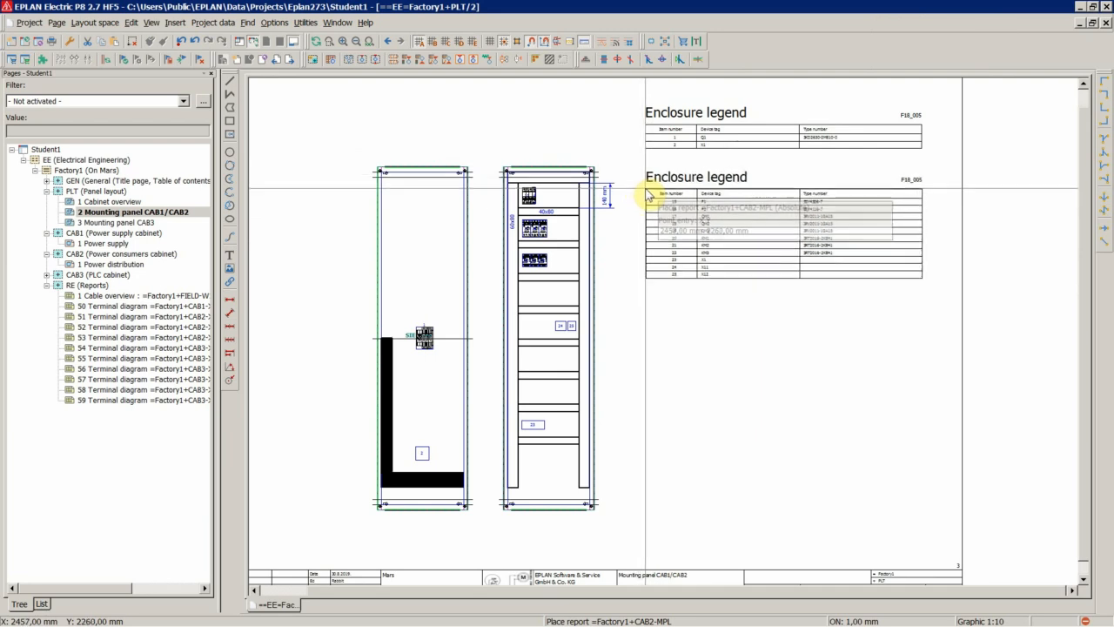
left_click(646, 188)
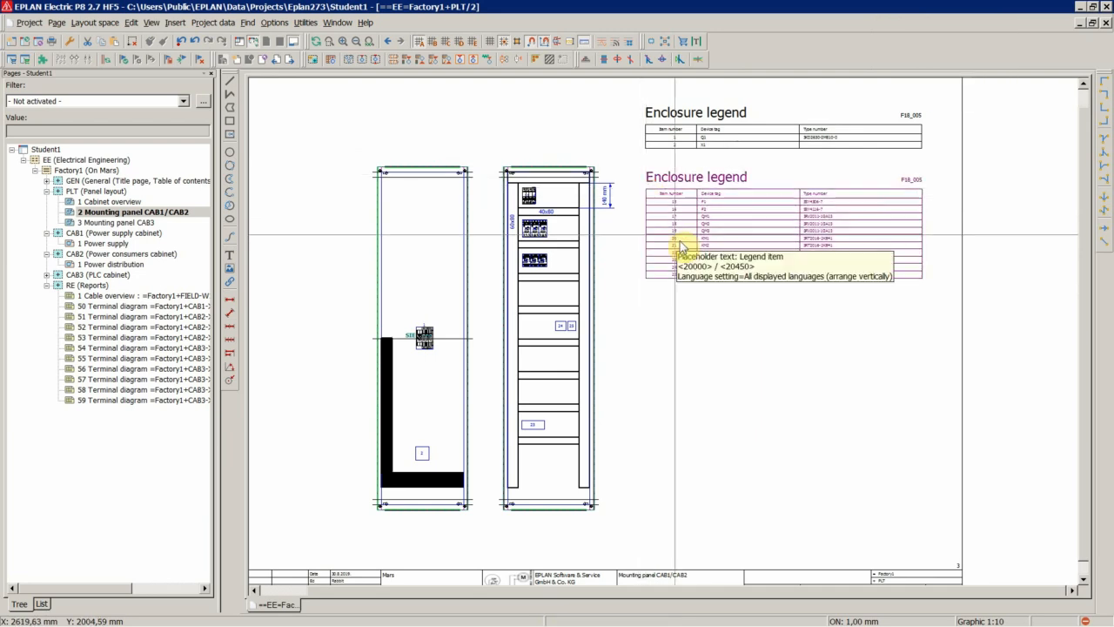
key("Escape")
scroll(719, 277, "up", 5)
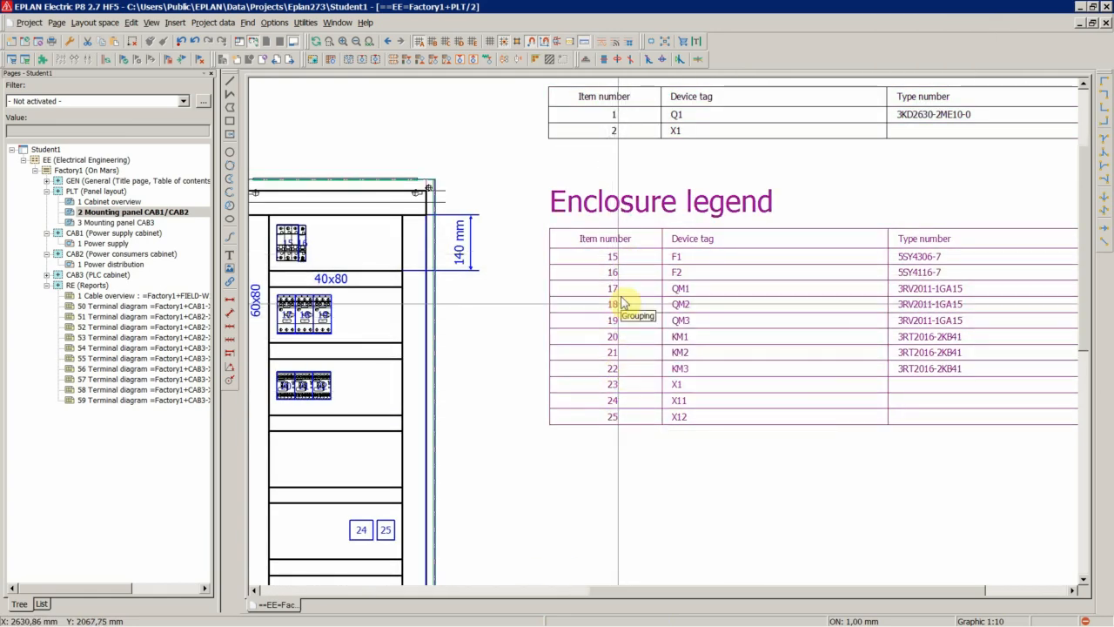
scroll(694, 283, "down", 9)
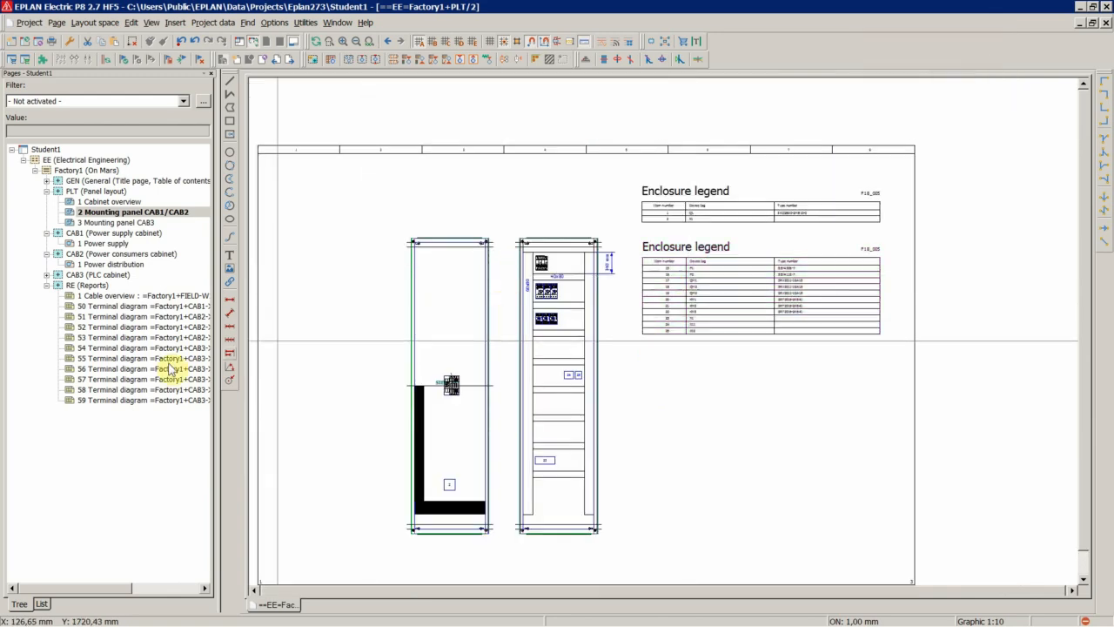
double_click(103, 223)
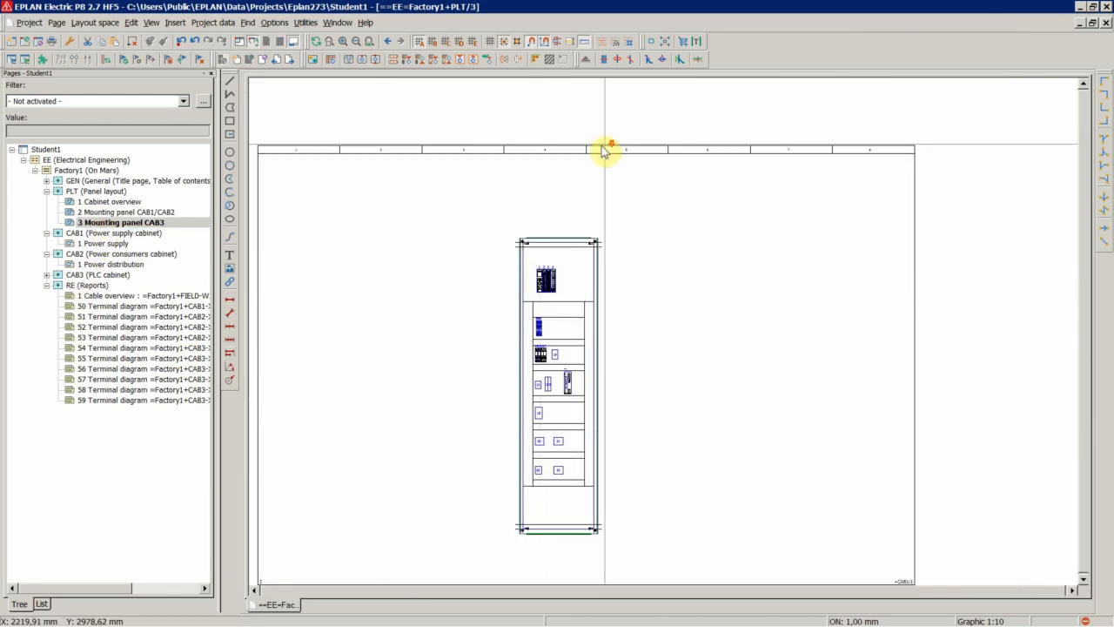
scroll(636, 241, "down", 2)
scroll(634, 242, "up", 2)
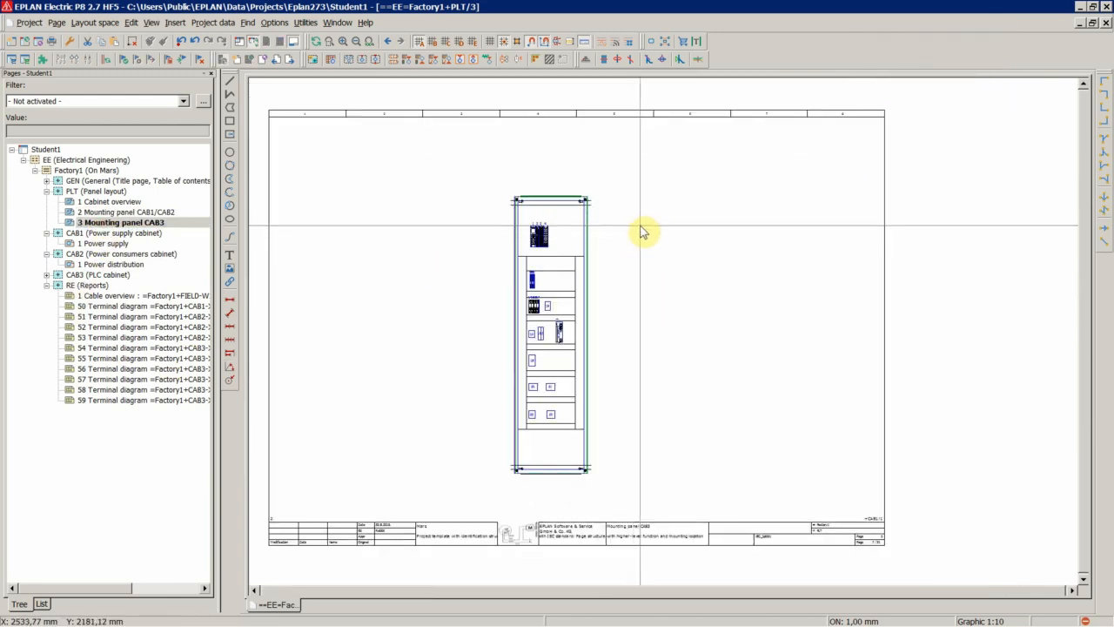
key("Page_Up")
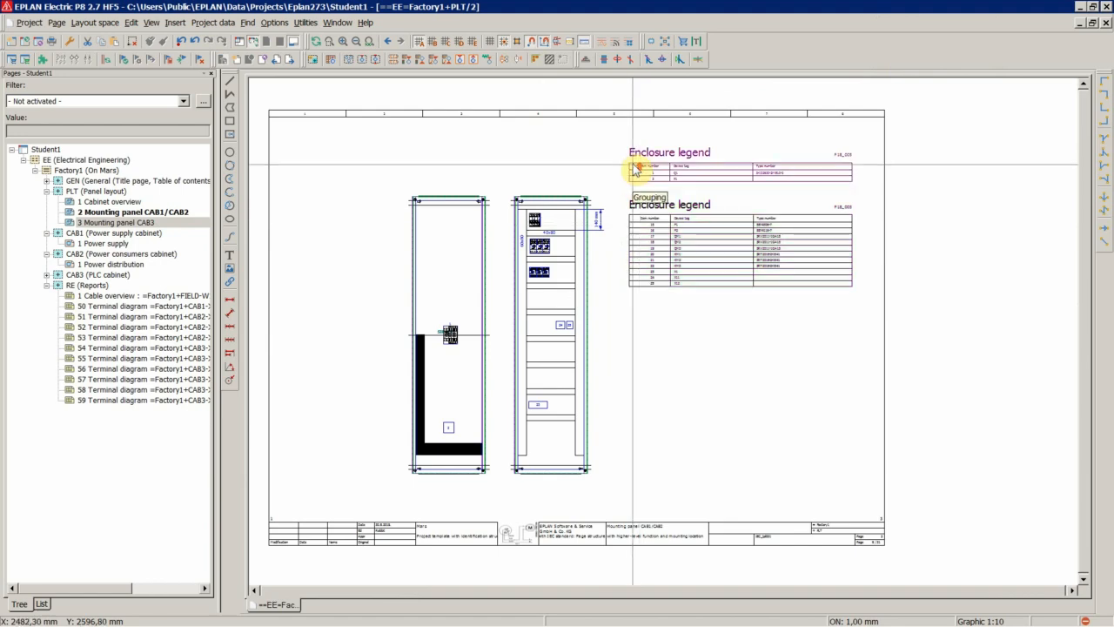
Draw a vertical helper line down from the CAB1-MPL legend's lower-left corner and shorten it to end just above the second legend's table
scroll(636, 170, "up", 8)
left_click(230, 80)
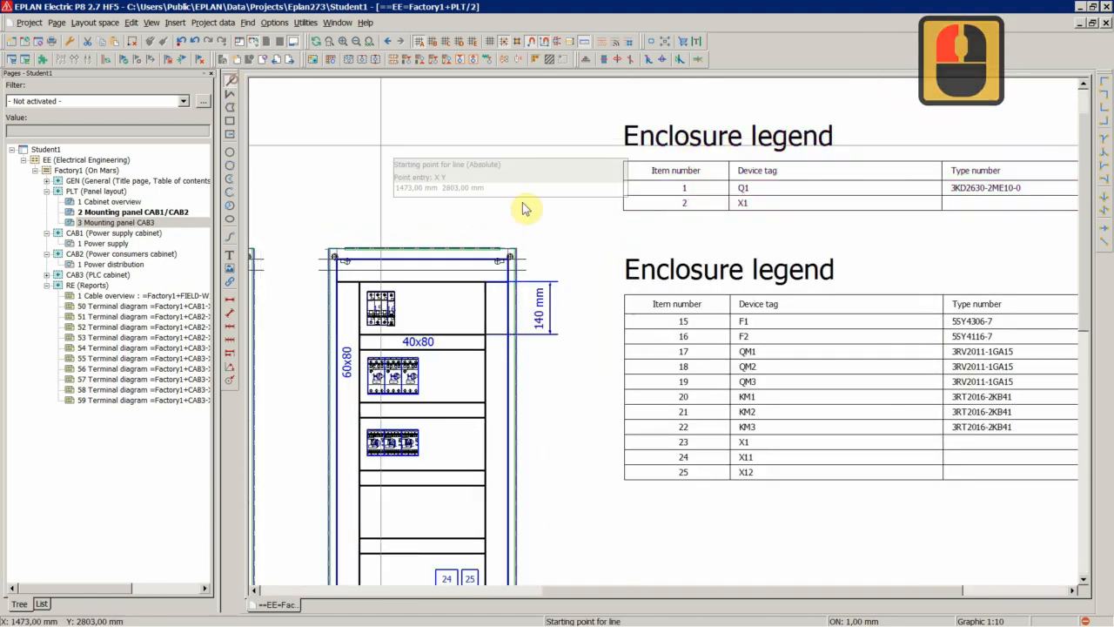
scroll(634, 233, "up", 5)
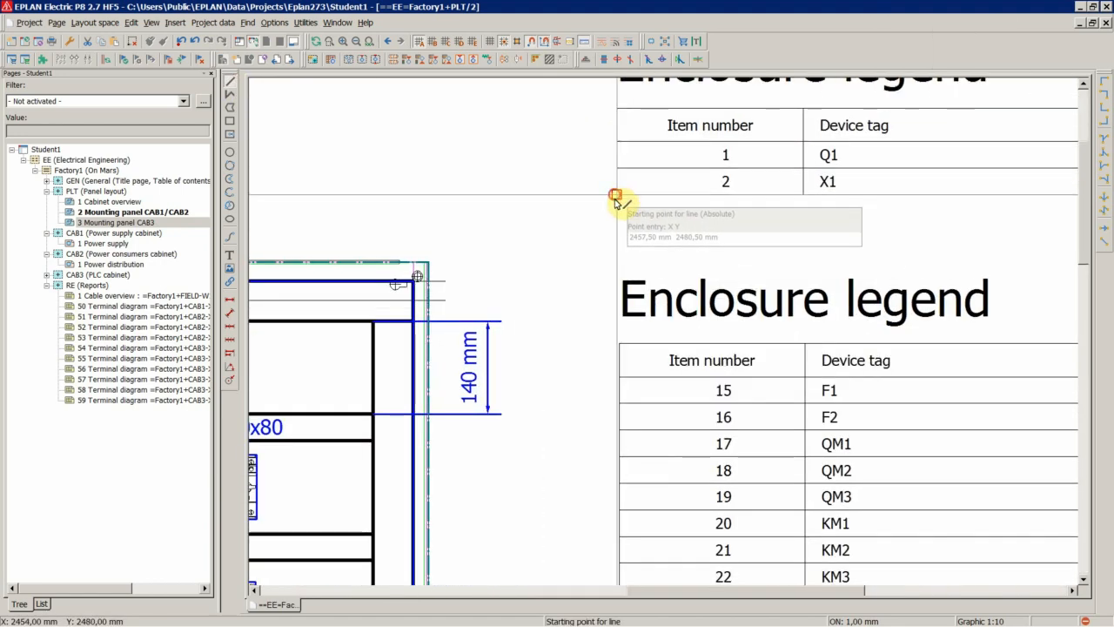
left_click(616, 199)
scroll(617, 233, "down", 2)
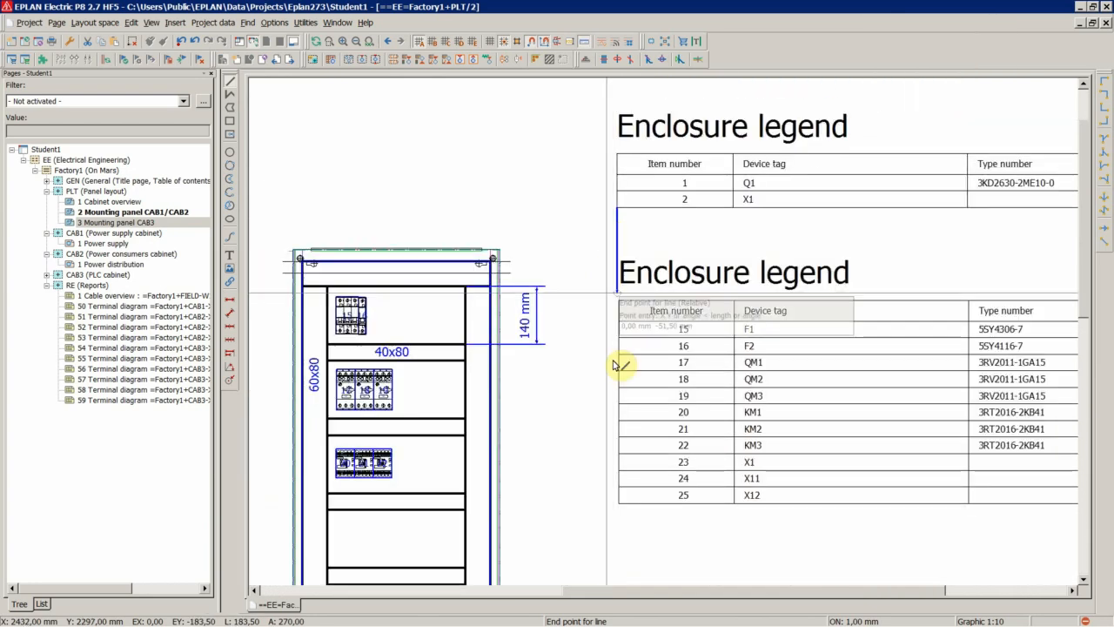
left_click(625, 552)
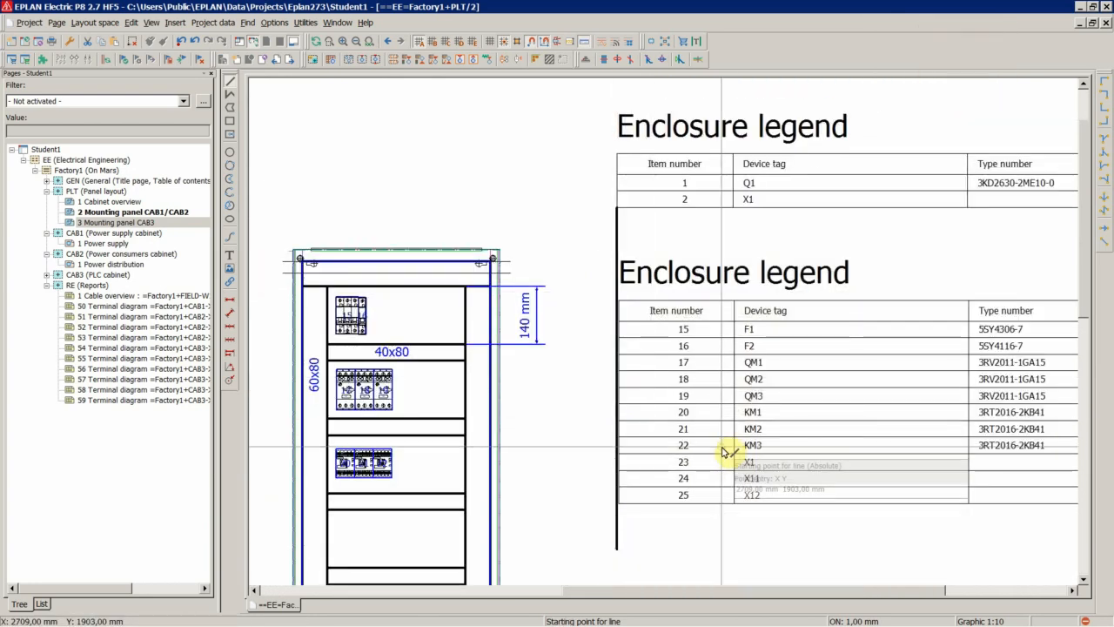
key("Escape")
left_click(615, 534)
left_click(614, 544)
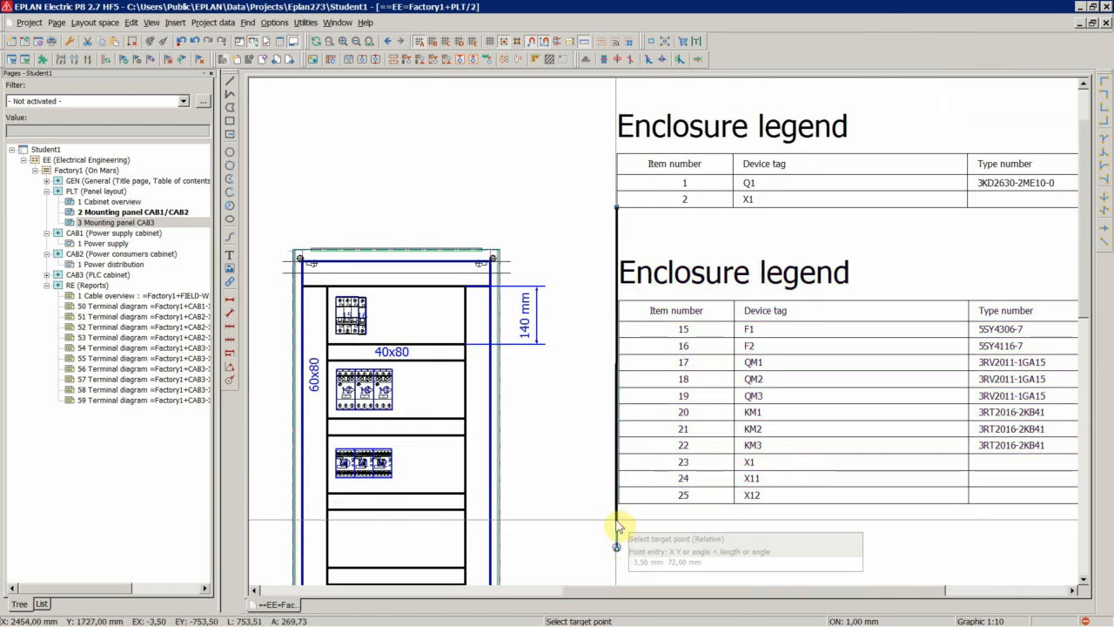
left_click(608, 301)
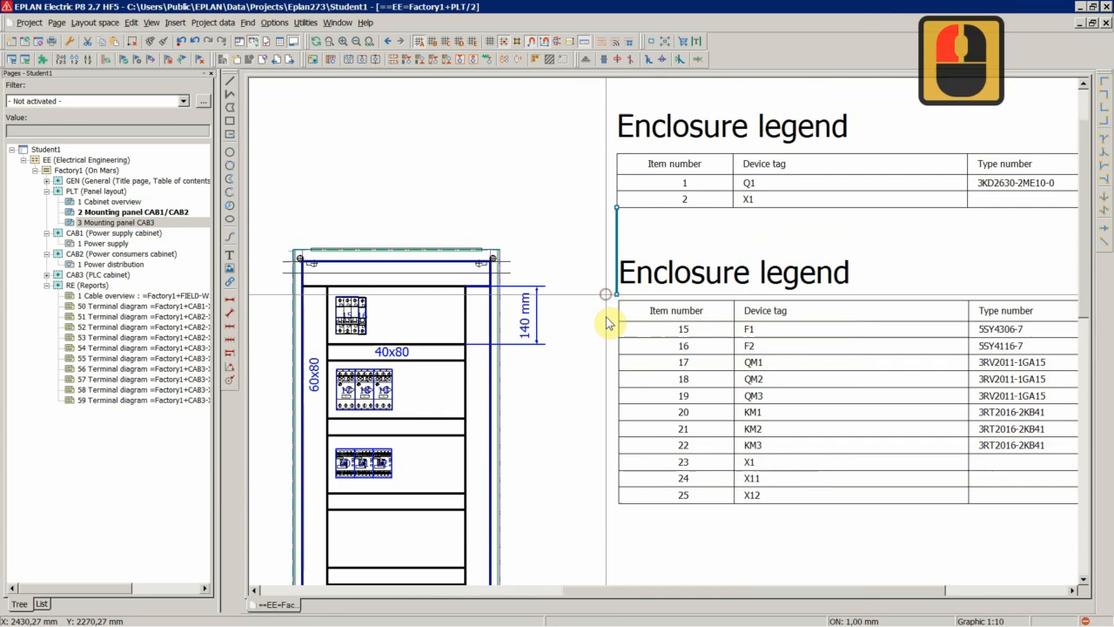
Move the CAB2-MPL legend so its table's upper-left corner meets the helper line's lower end, and delete the helper line
double_click(655, 309)
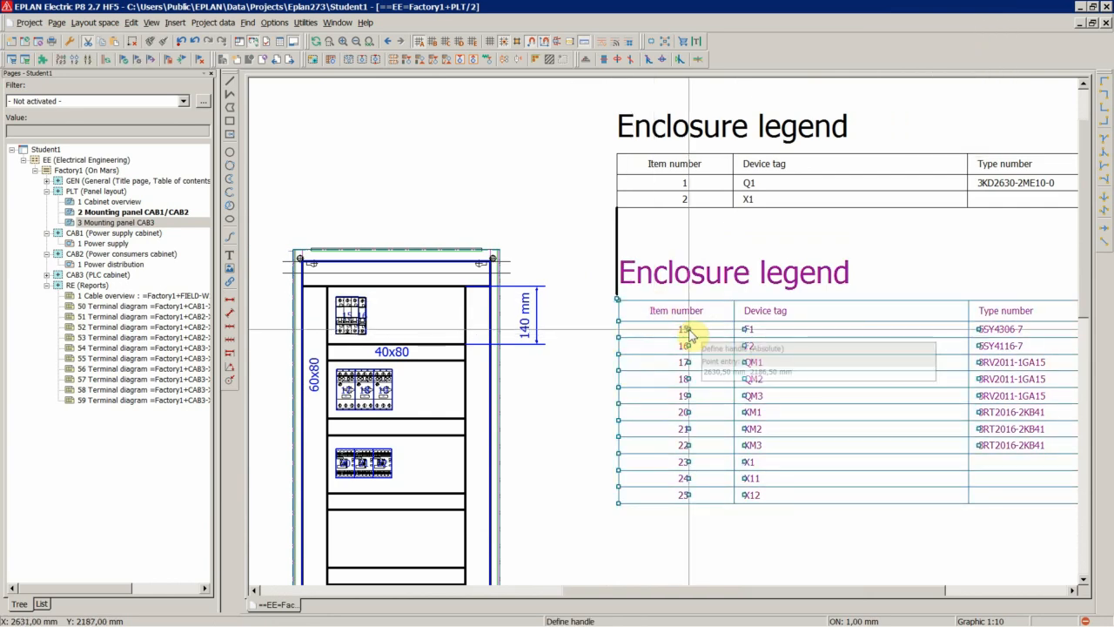
left_click(619, 301)
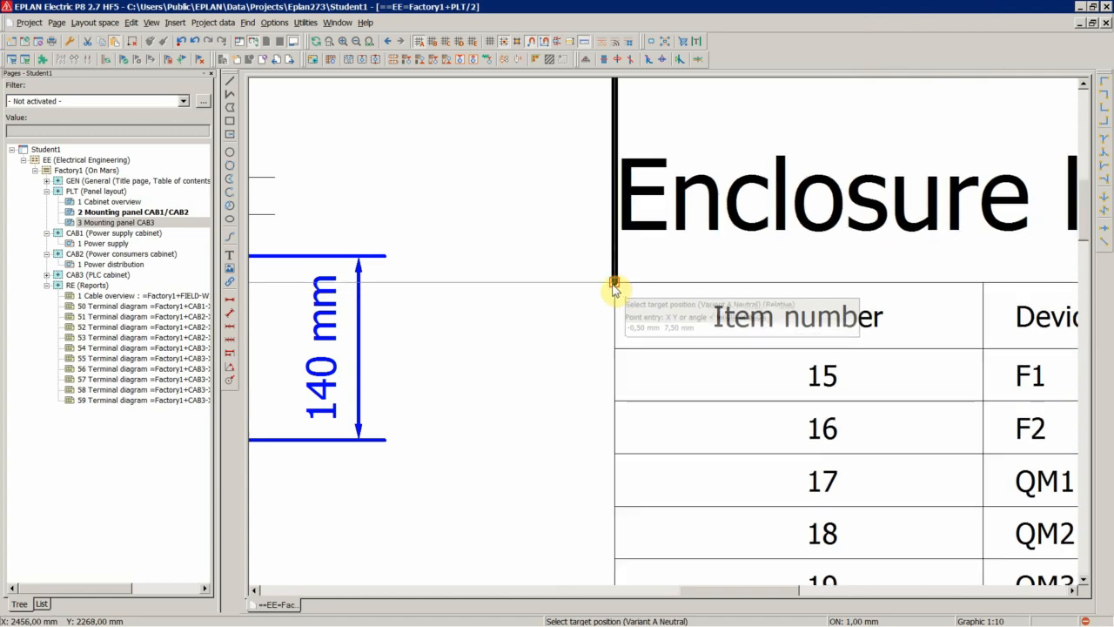
key("Escape")
scroll(577, 281, "down", 6)
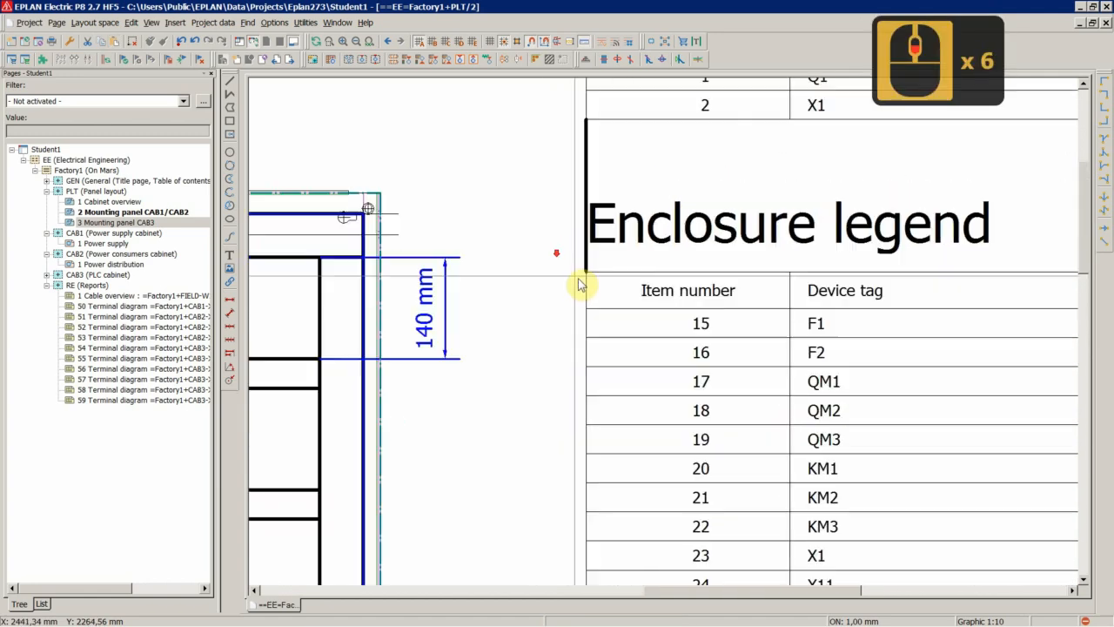
left_click(589, 217)
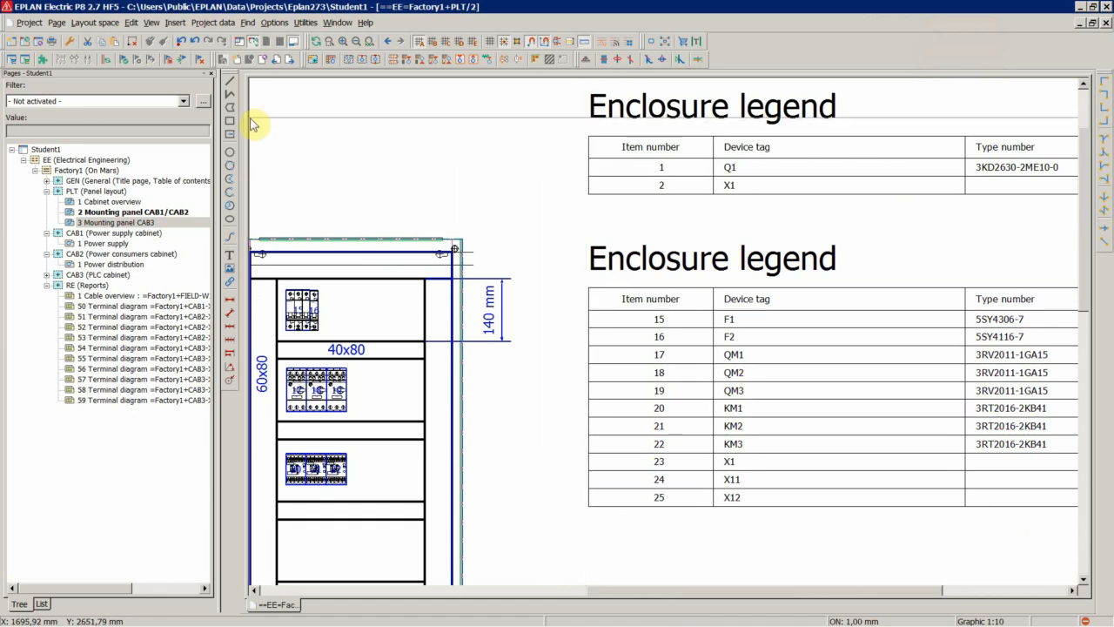
Draw a slanted marker line from the upper-left corner of the CAB1-MPL legend's table outward, away from the legend
left_click(231, 82)
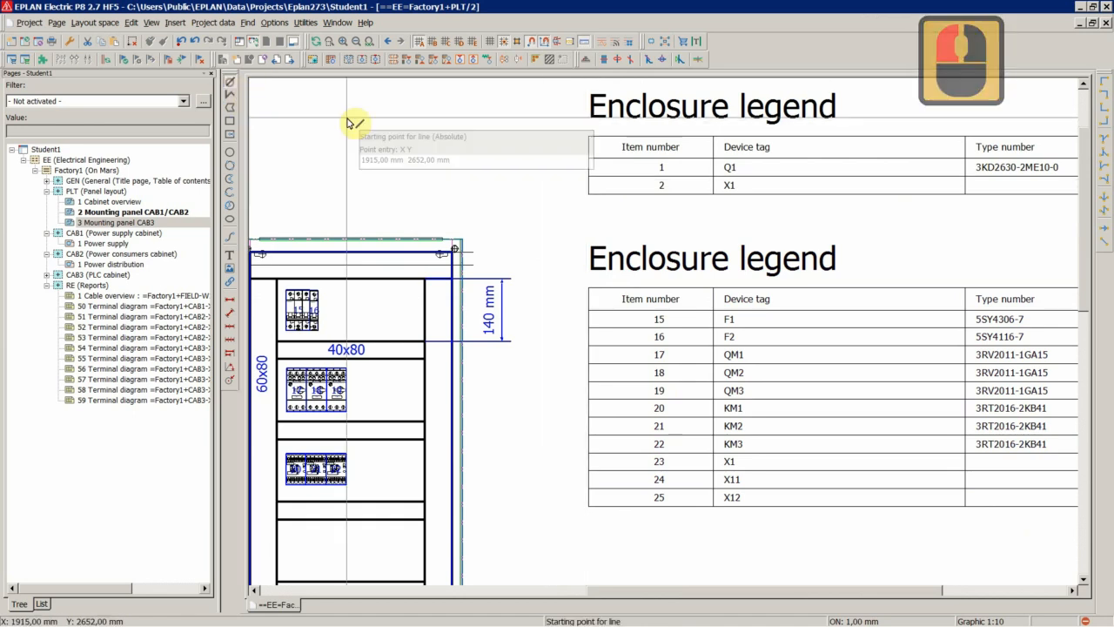
left_click(588, 136)
left_click(462, 108)
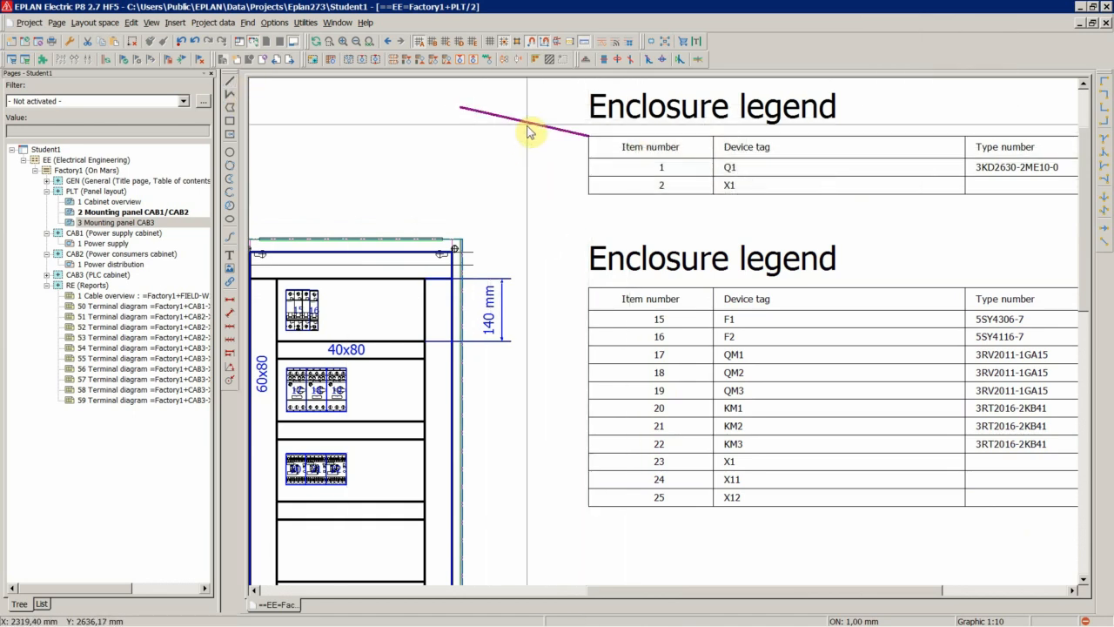
key("Escape")
Copy the marker line by its legend-side endpoint and paste it on page 3 Mounting panel CAB3 at X 2457.5 mm, Y 2610.5 mm
left_click(527, 123)
left_click(589, 136)
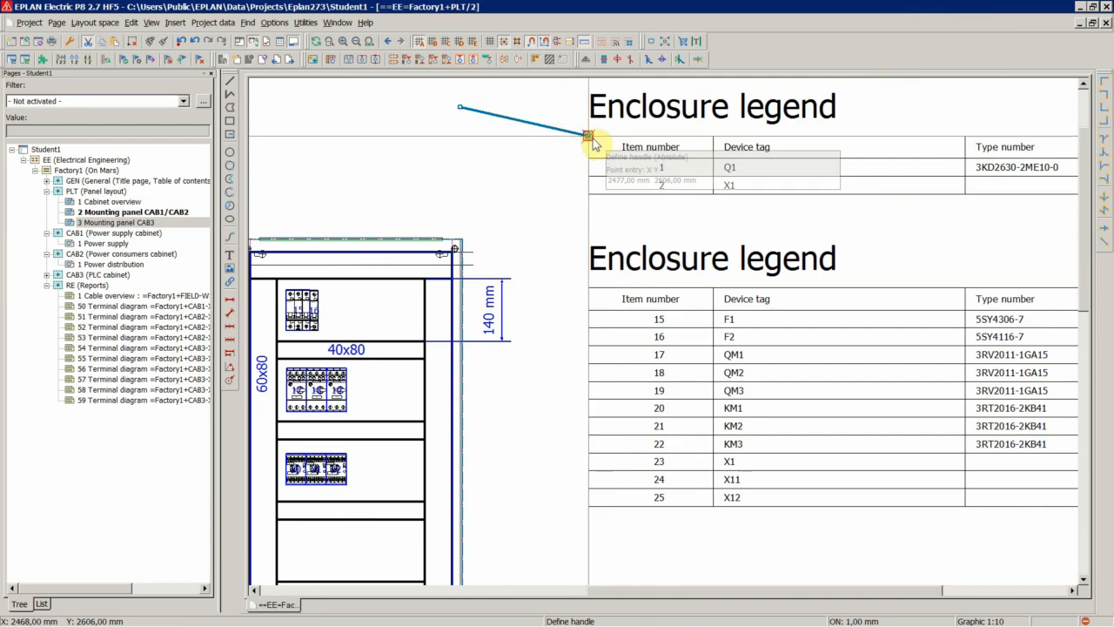
left_click(587, 162)
key("ctrl+v")
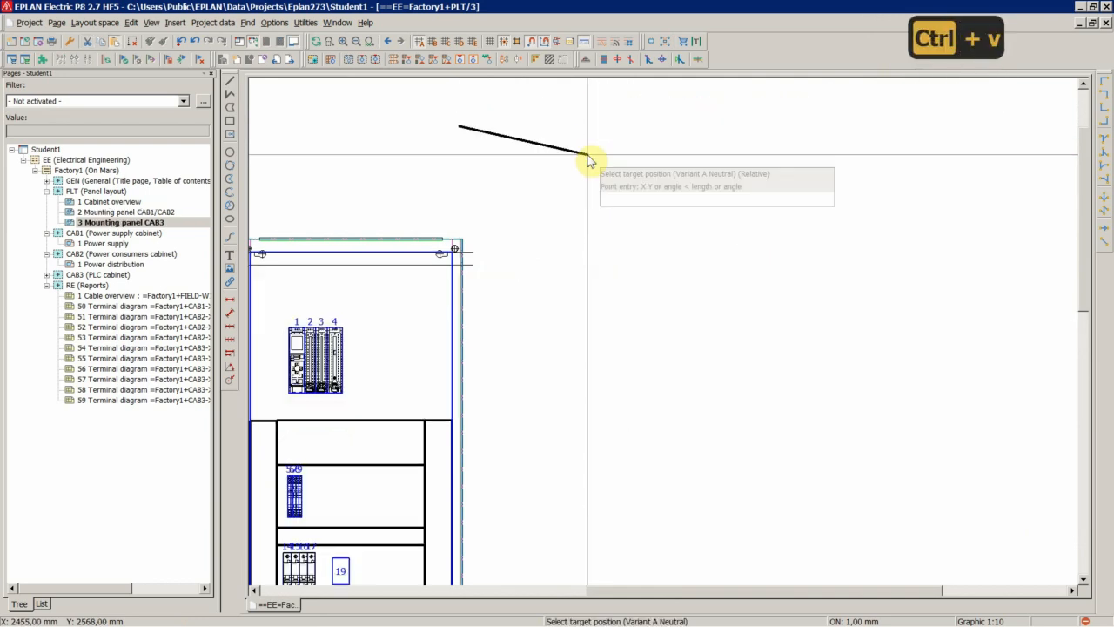
key("Escape")
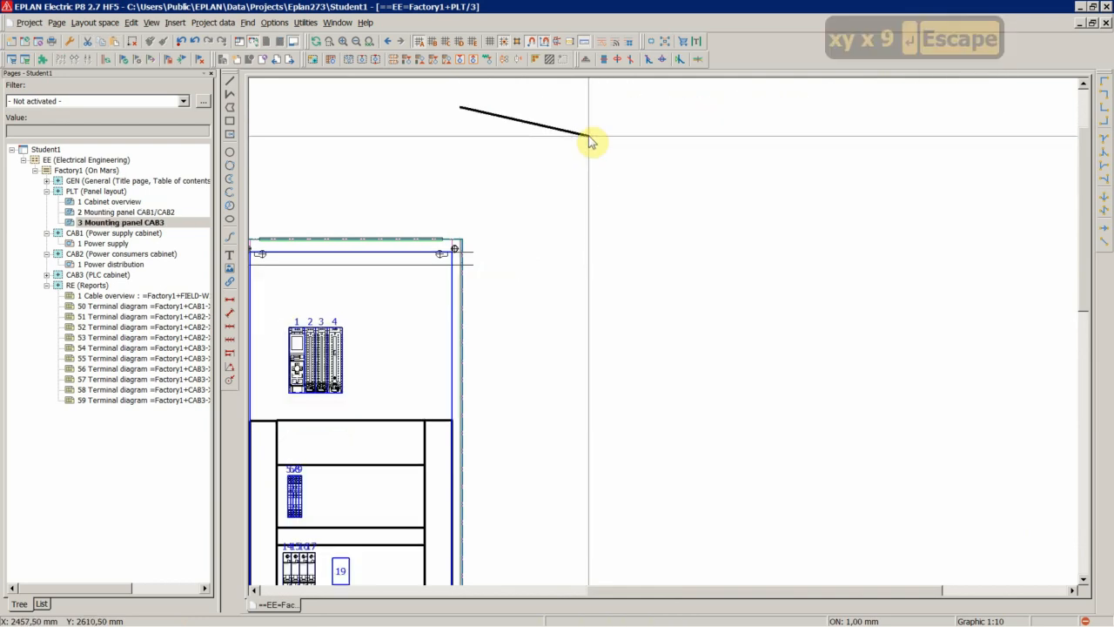
Start a new enclosure legend report with manual placement as the output format and manual selection enabled
left_click(305, 21)
left_click(316, 40)
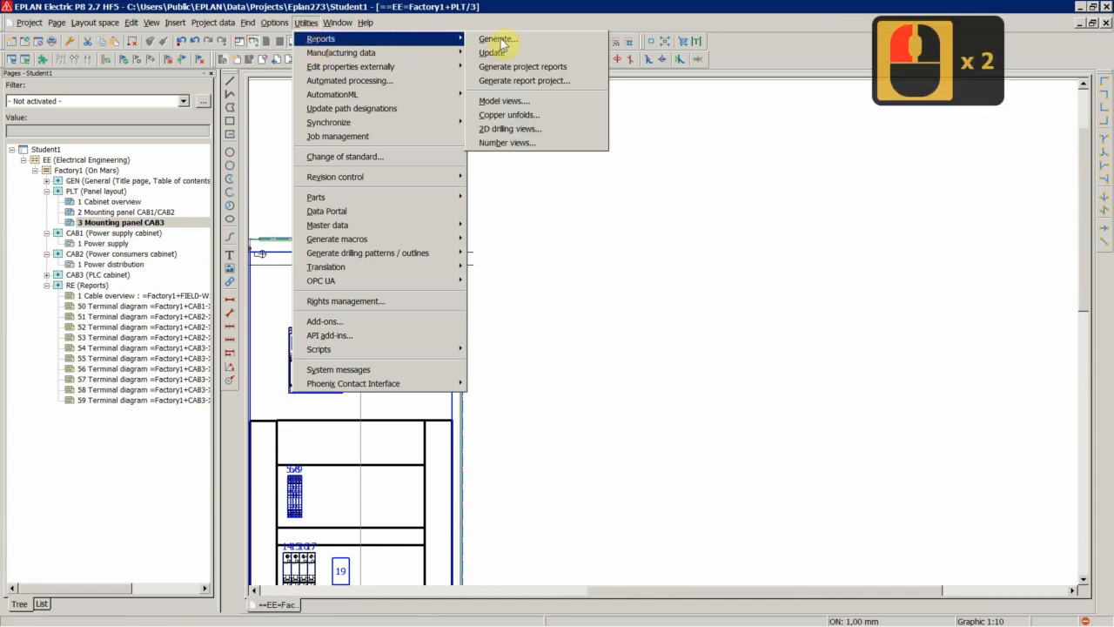
left_click(490, 41)
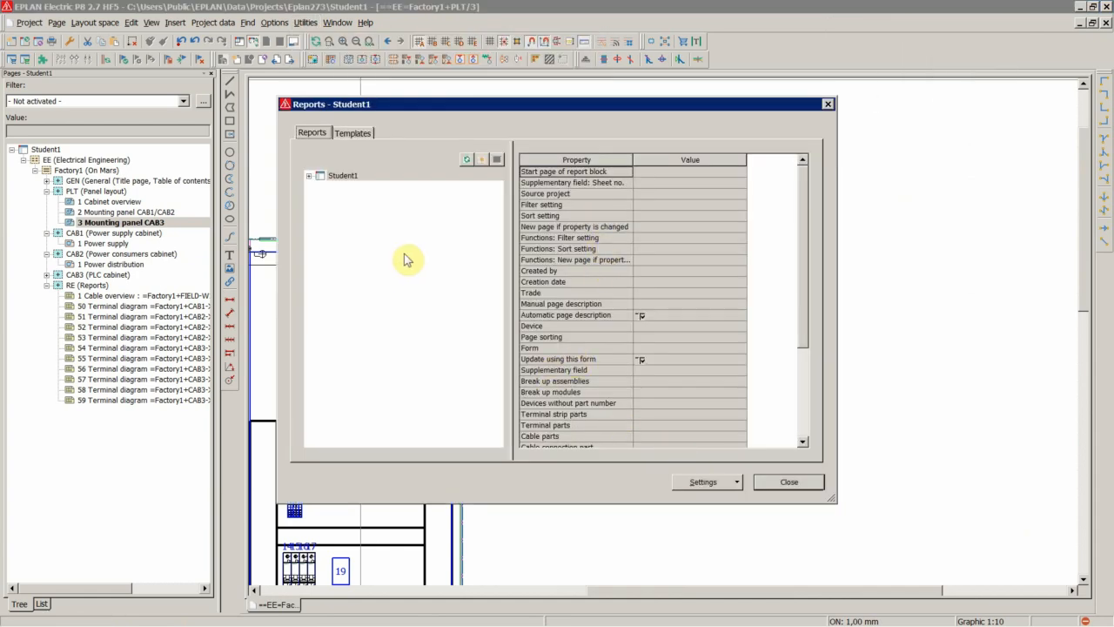
left_click(483, 162)
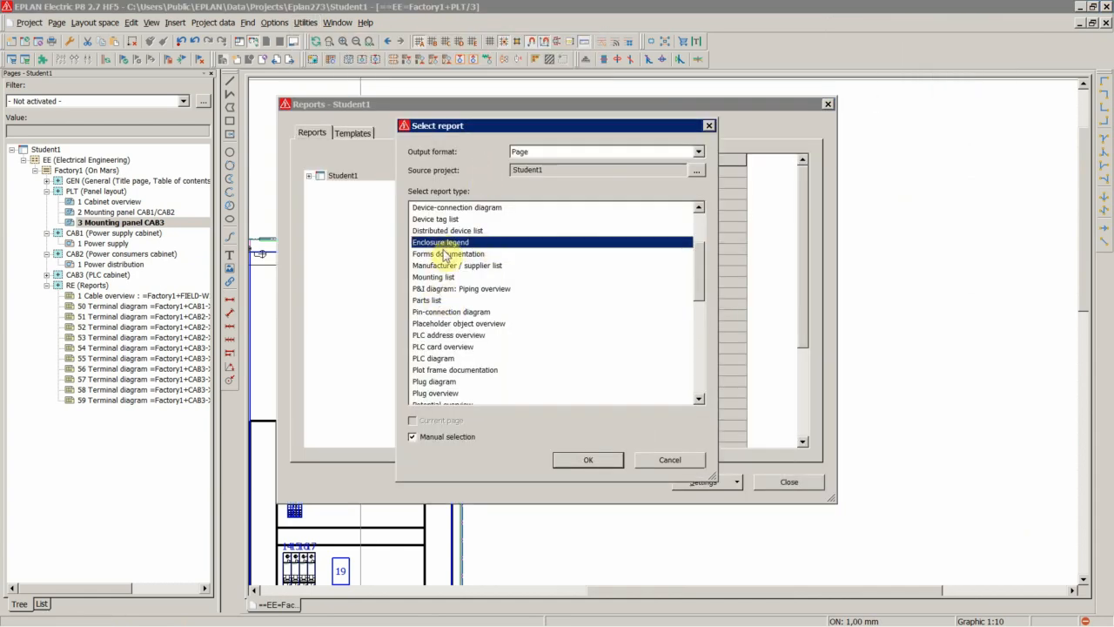
left_click(518, 153)
left_click(518, 153)
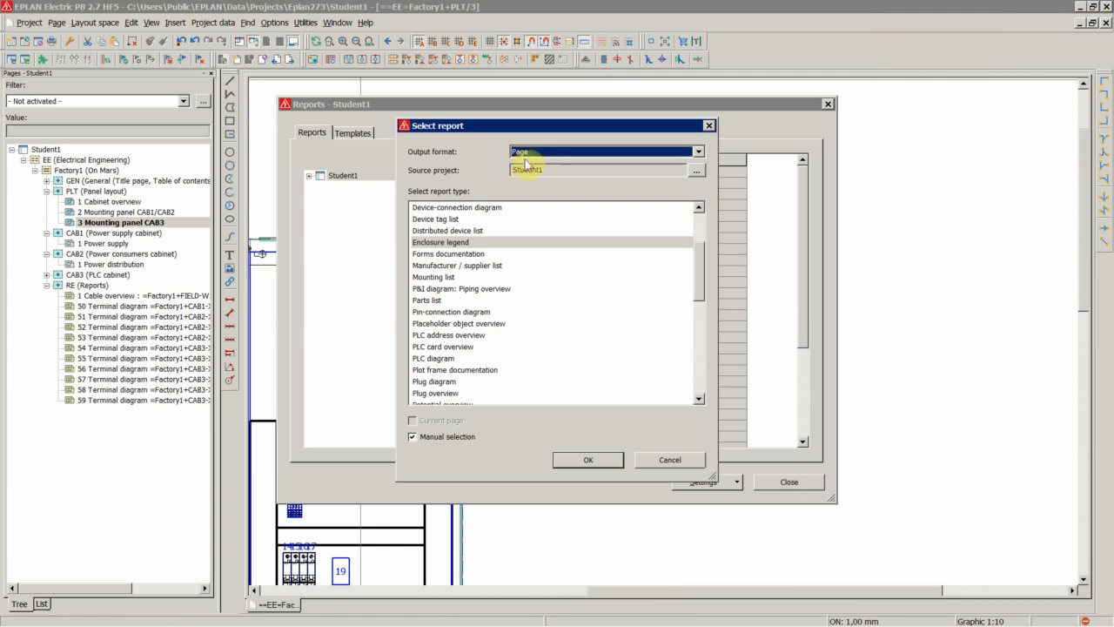
left_click(520, 153)
left_click(533, 173)
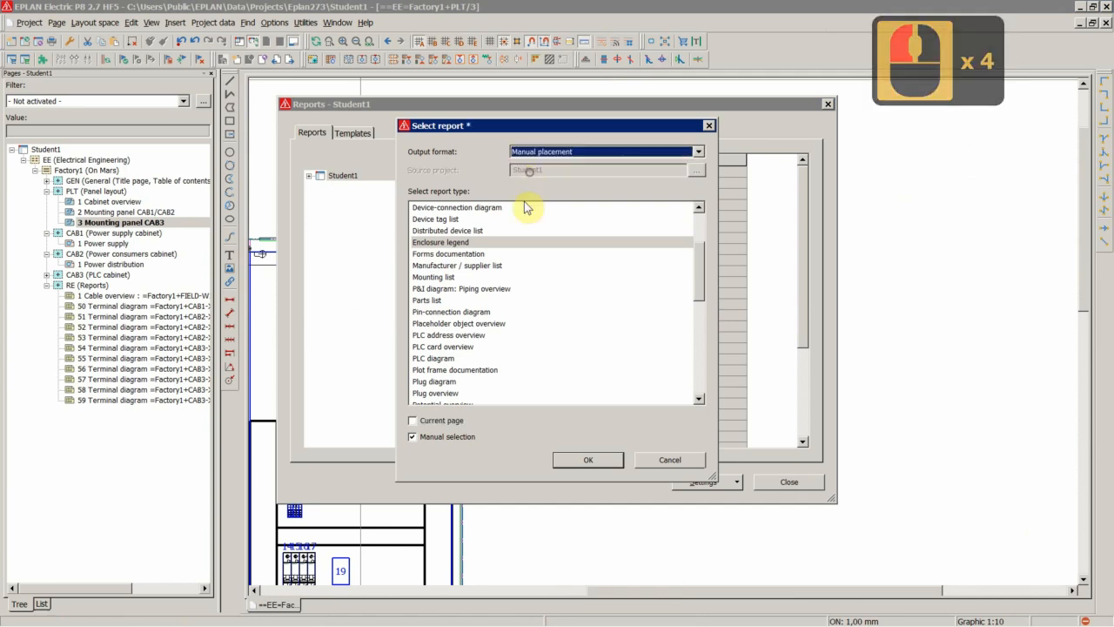
left_click(577, 460)
Choose the mounting panel =Factory1+CAB3-MPL for the report and accept the legend settings without filter, sorting or deviating form
left_click(448, 154)
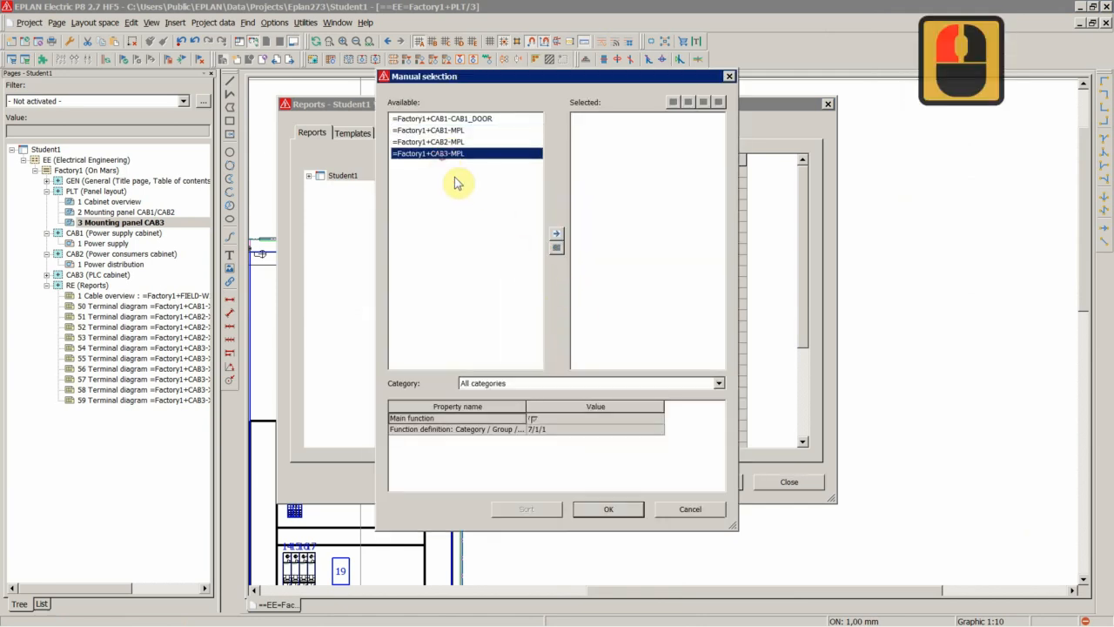
left_click(556, 233)
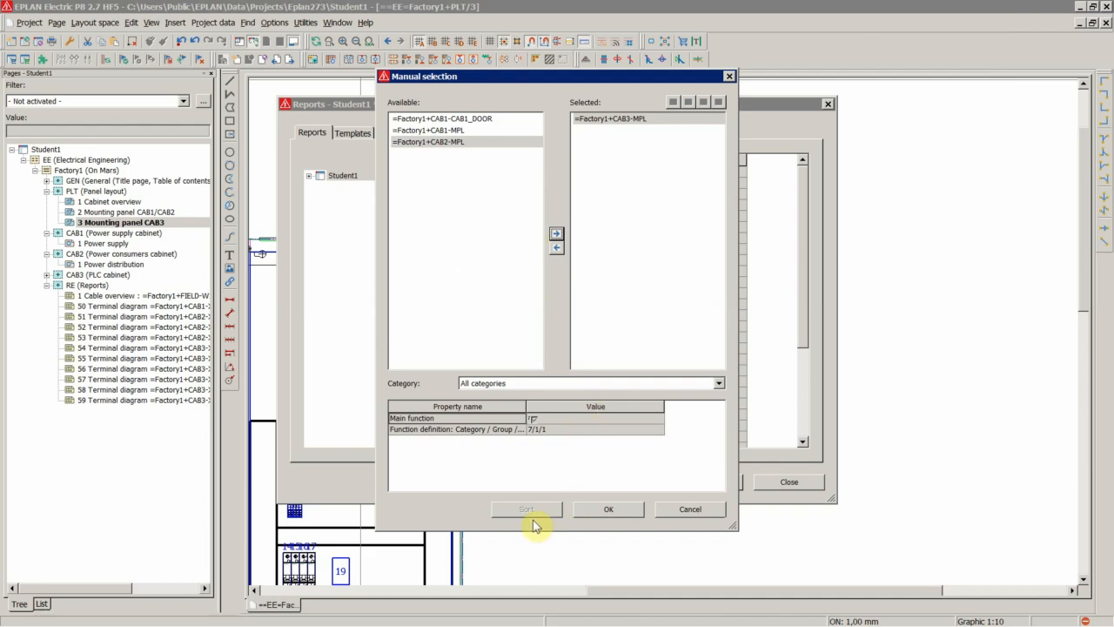
left_click(595, 509)
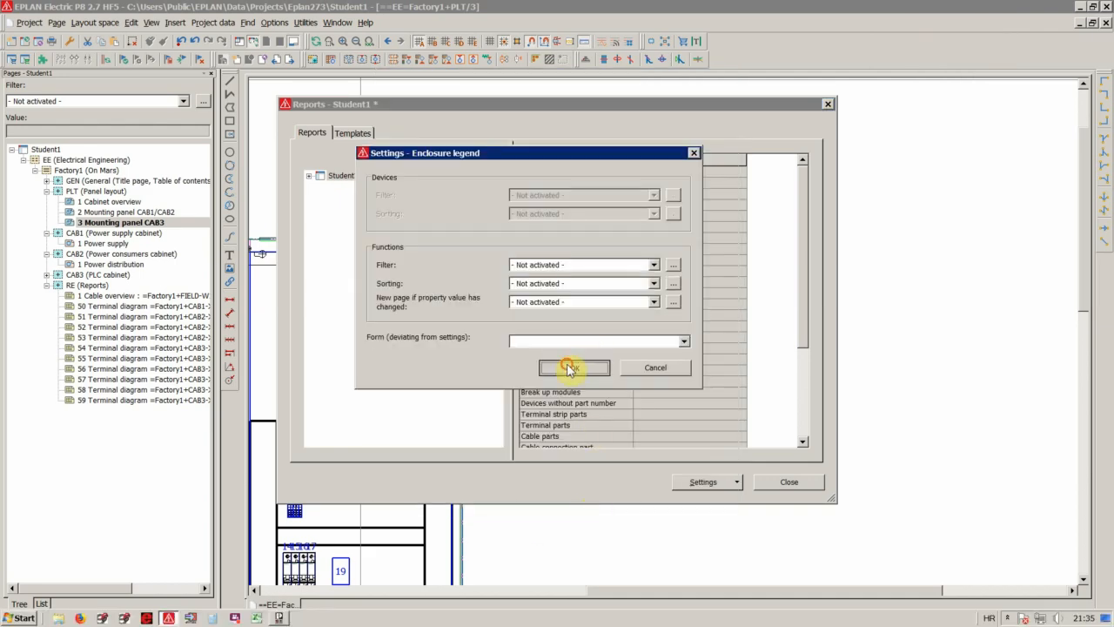
left_click(571, 368)
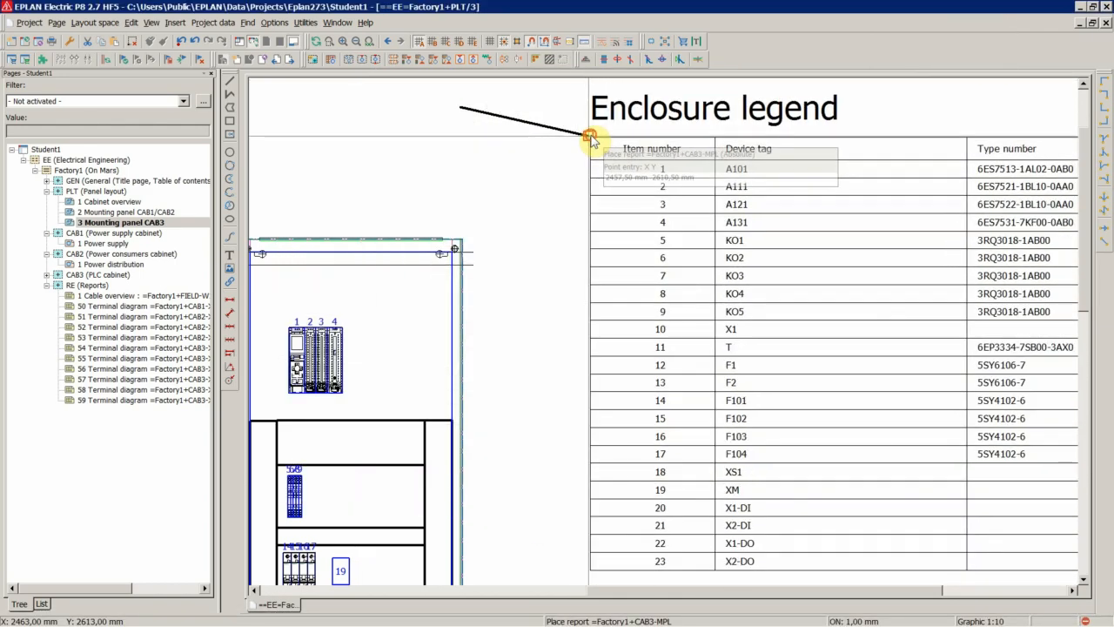
Place the CAB3-MPL legend with its table's upper-left corner on the marker line's lower endpoint, and delete the marker line
left_click(591, 137)
key("Escape")
left_click(525, 127)
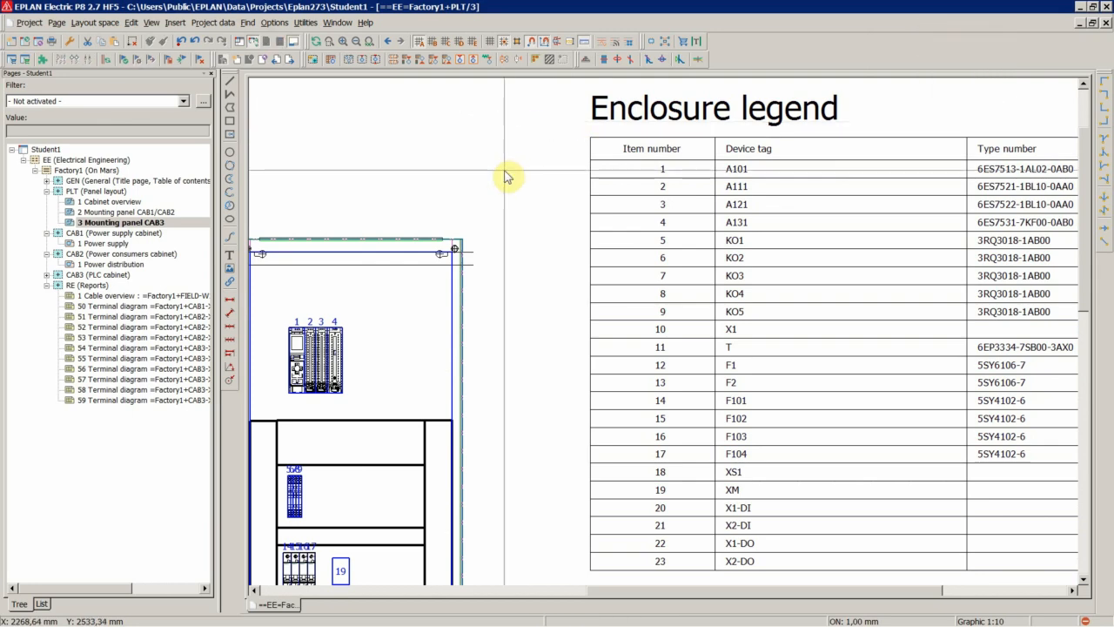
Compare the legend position on page 3 Mounting panel CAB3 with the neighbouring panel layout page
scroll(508, 177, "down", 5)
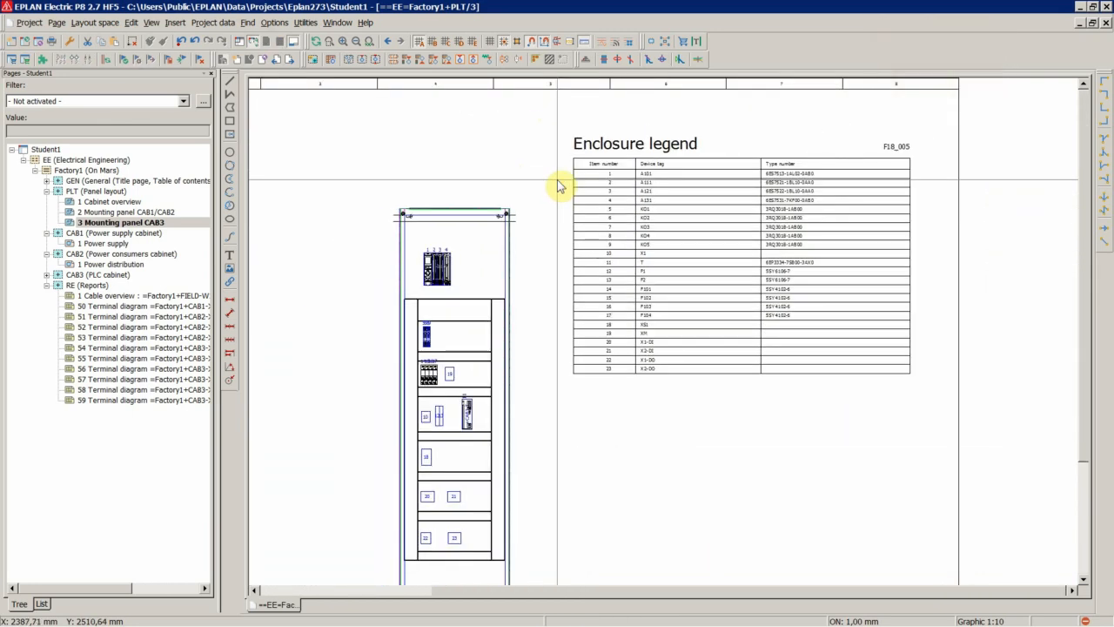
key("Page_Up")
key("Page_Down")
key("Page_Down")
scroll(561, 181, "down", 5)
scroll(357, 209, "up", 2)
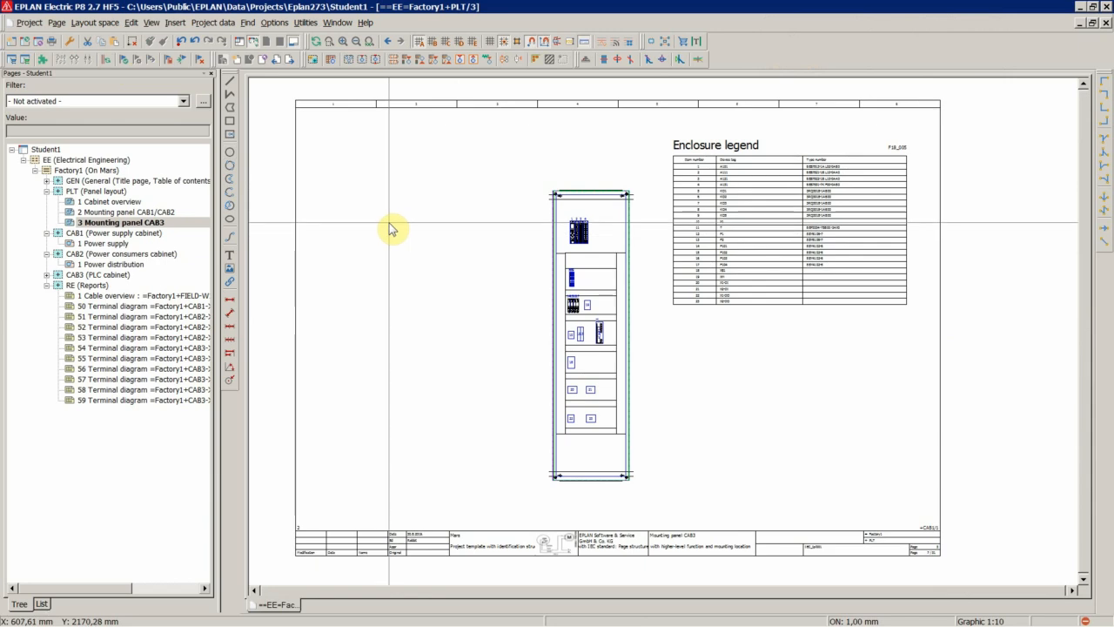
Examine the CAB3-MPL legend's lower rows for terminal strips, and its placement beside the mounting panel
scroll(843, 322, "up", 4)
scroll(842, 322, "up", 5)
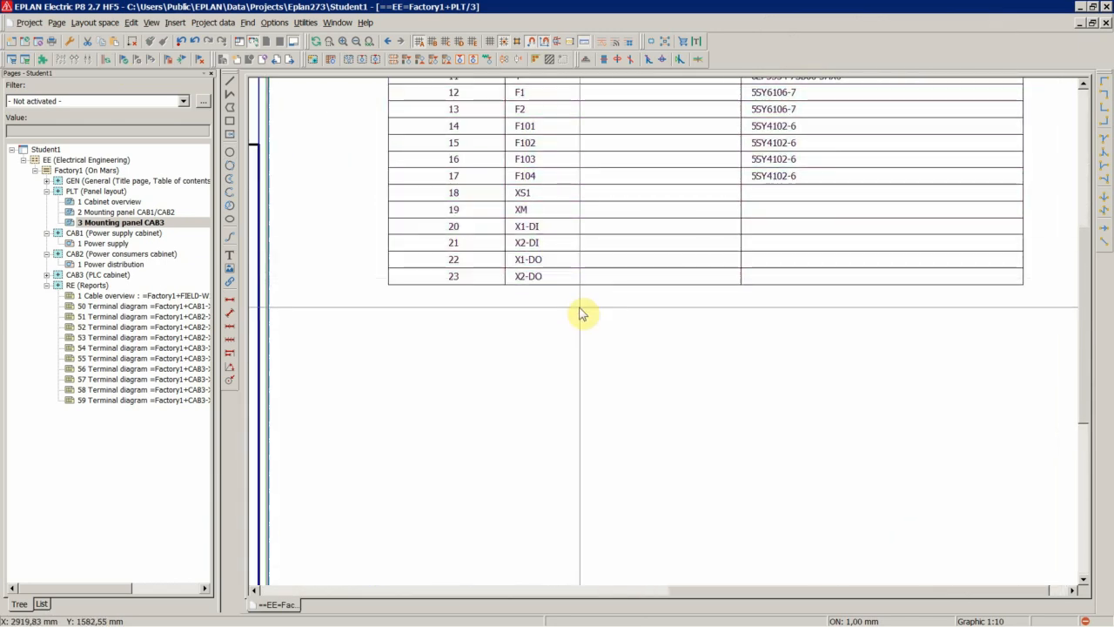
left_click(539, 216)
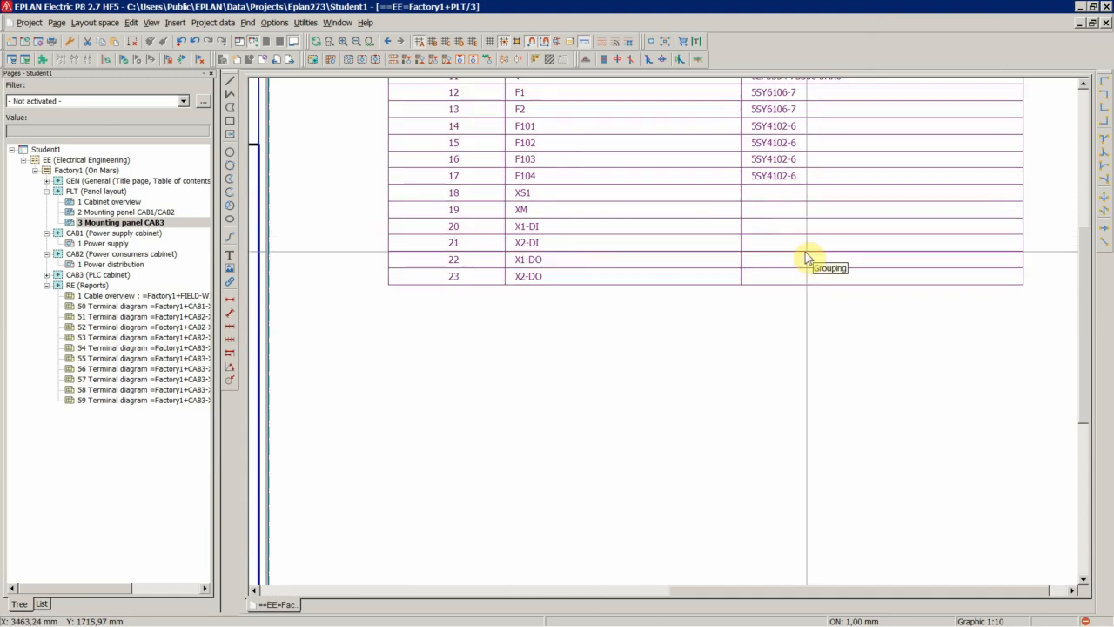
left_click(513, 327)
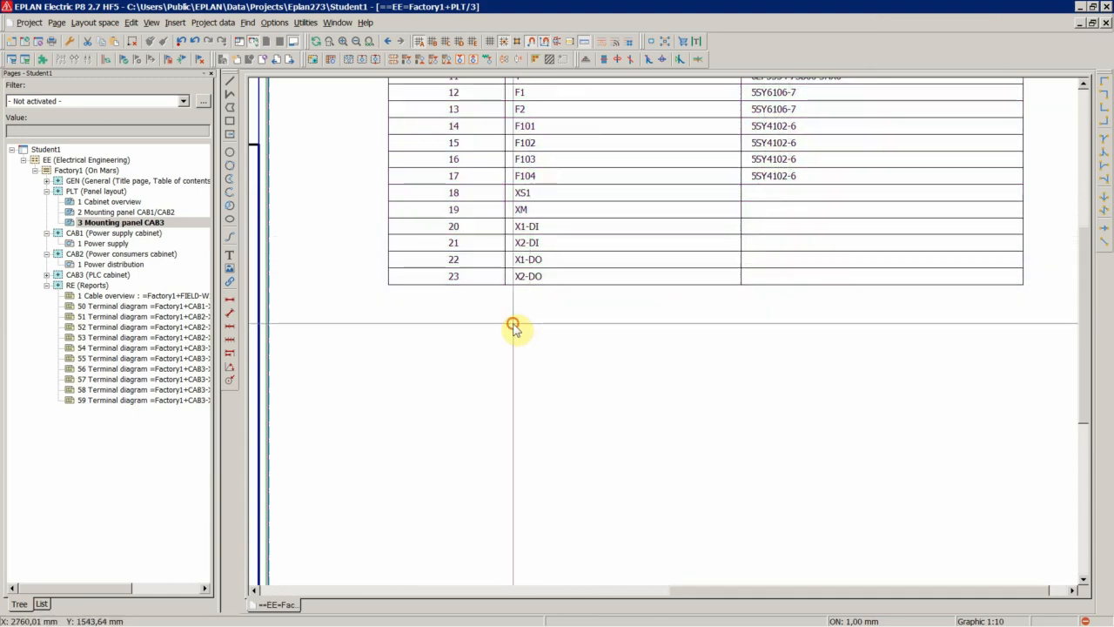
scroll(514, 327, "up", 2)
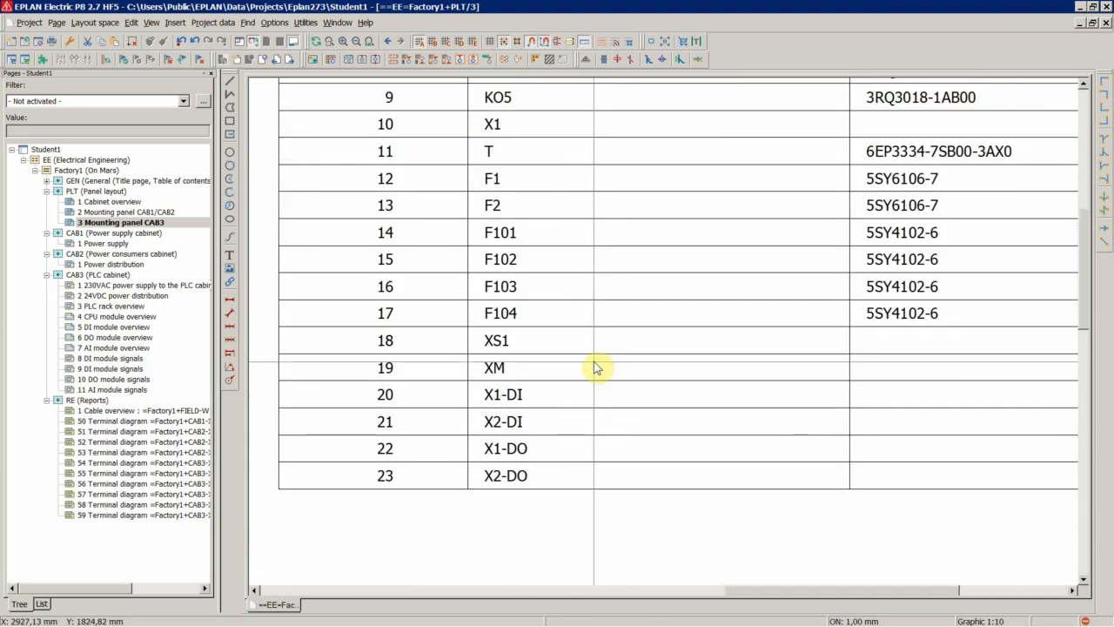
scroll(628, 348, "down", 15)
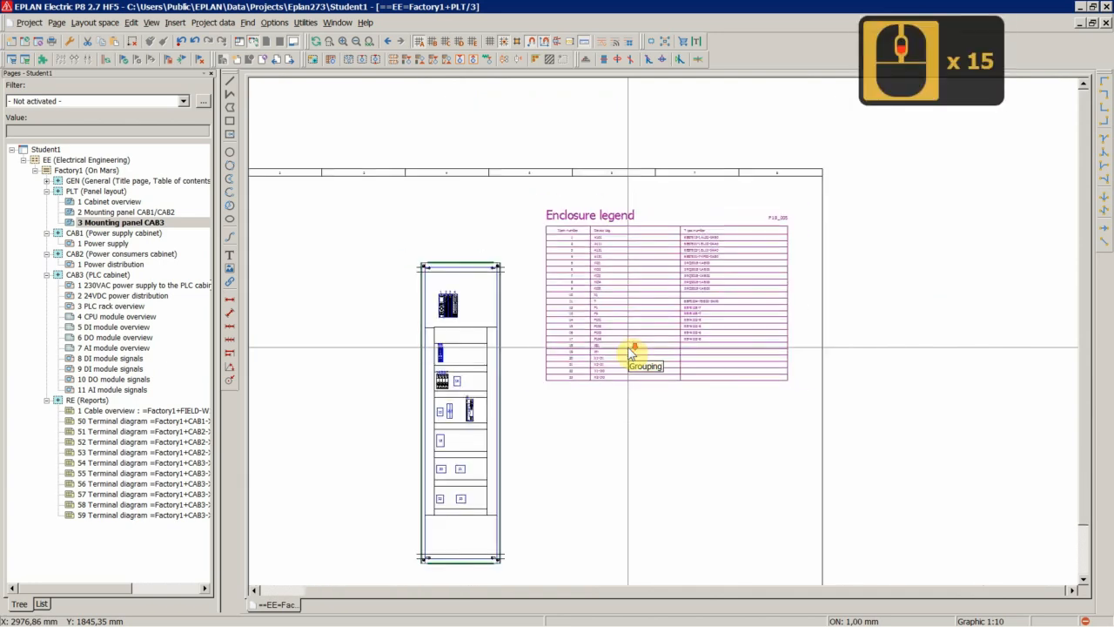
scroll(609, 229, "down", 4)
scroll(398, 351, "up", 4)
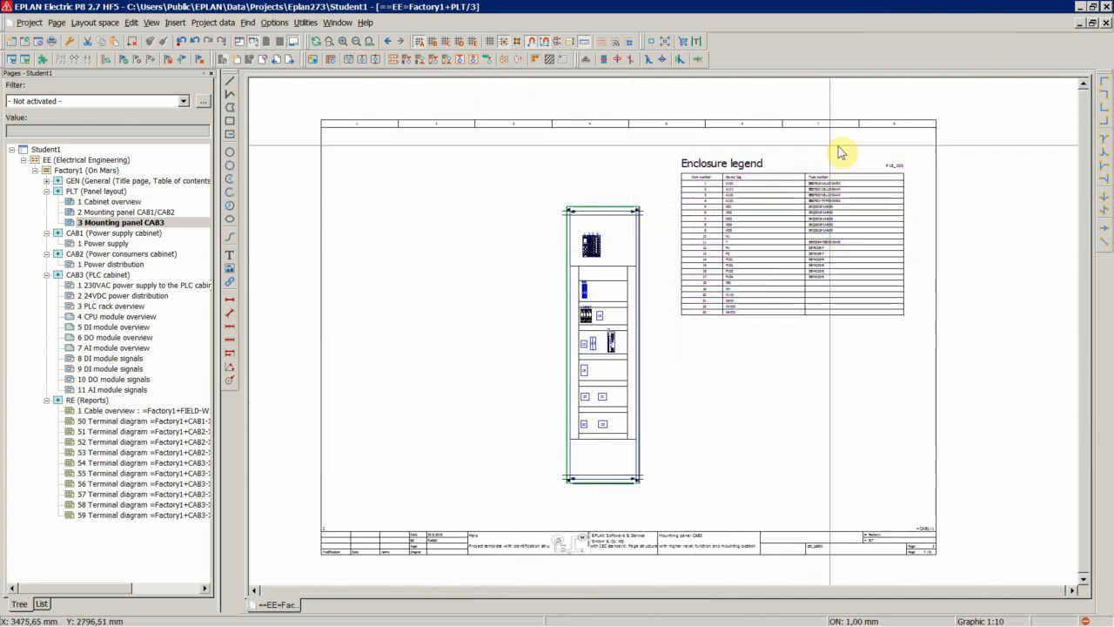
Review the item numbering in the enclosure legends on pages 1 Cabinet overview, 2 Mounting panel CAB1/CAB2 and 3 Mounting panel CAB3
double_click(110, 203)
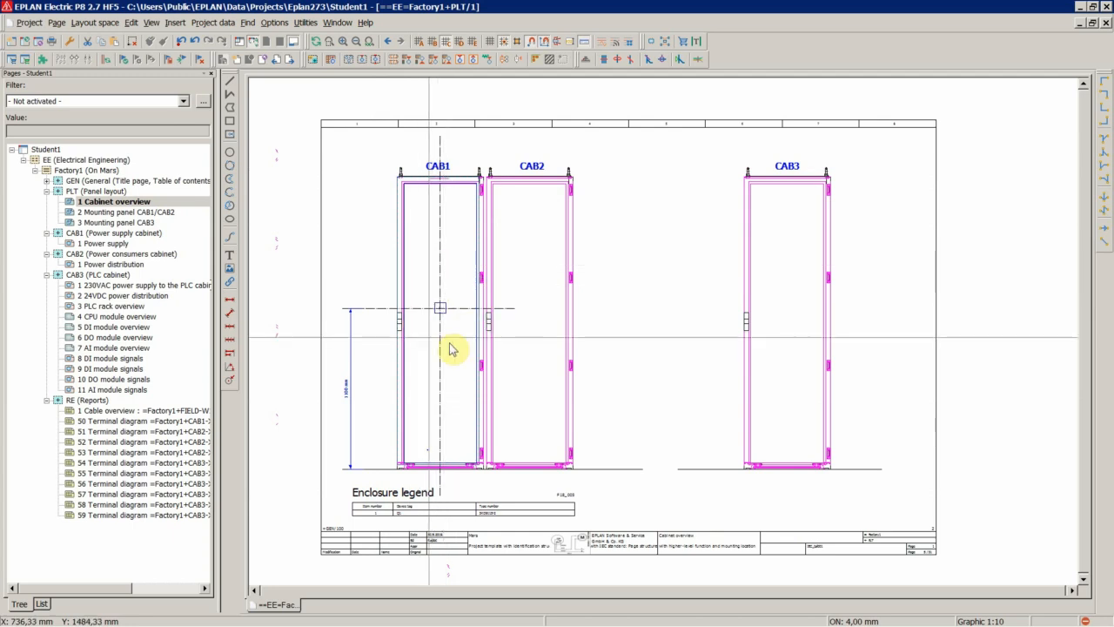
double_click(101, 214)
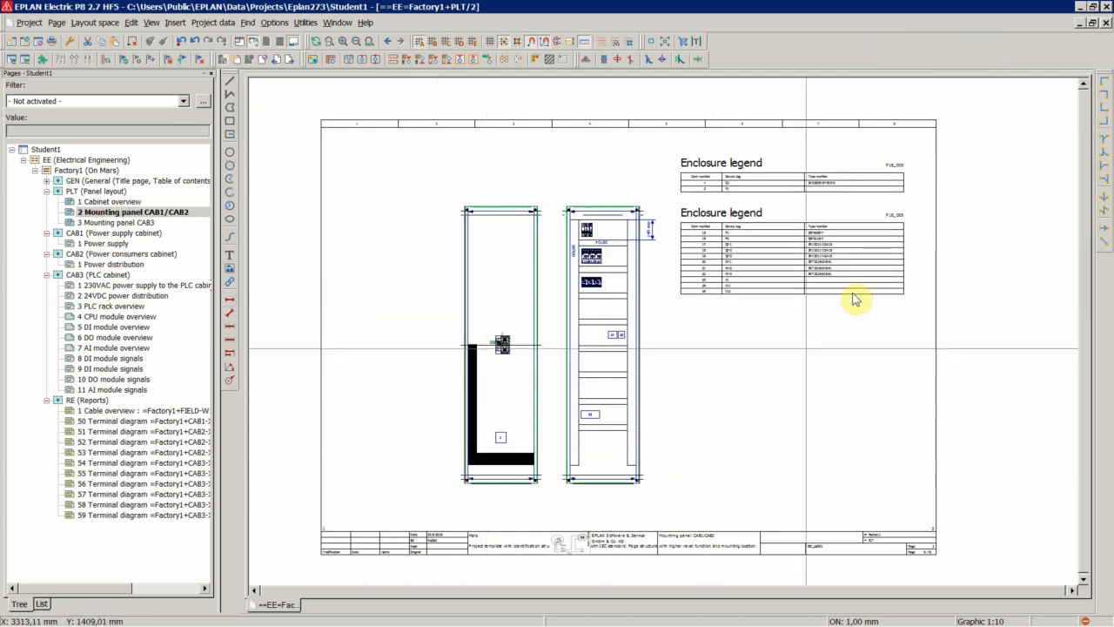
scroll(906, 209, "up", 5)
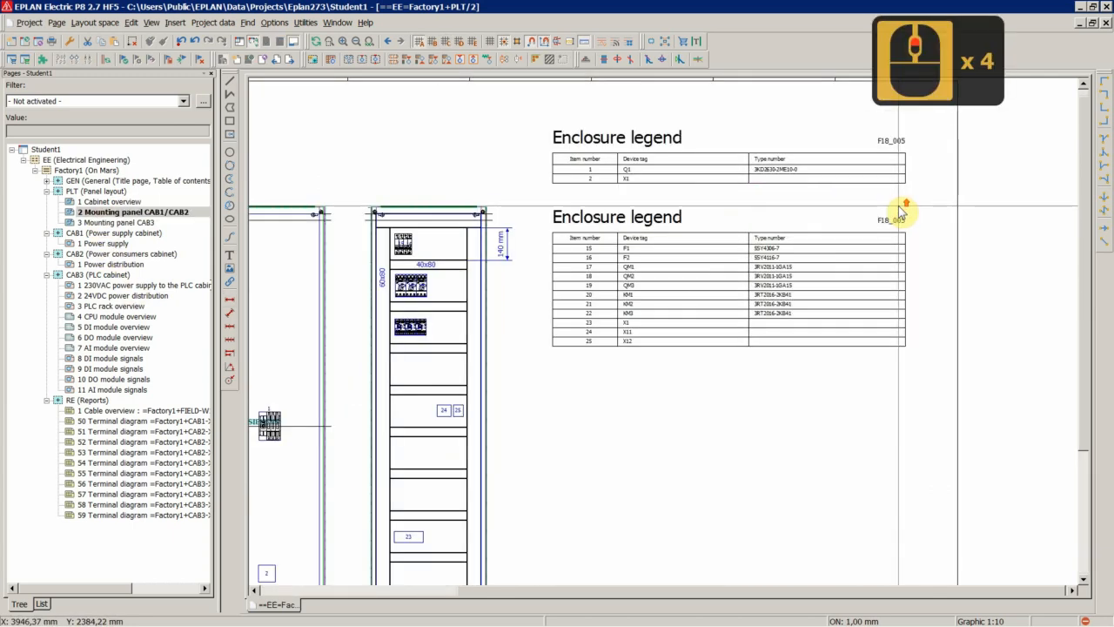
double_click(113, 222)
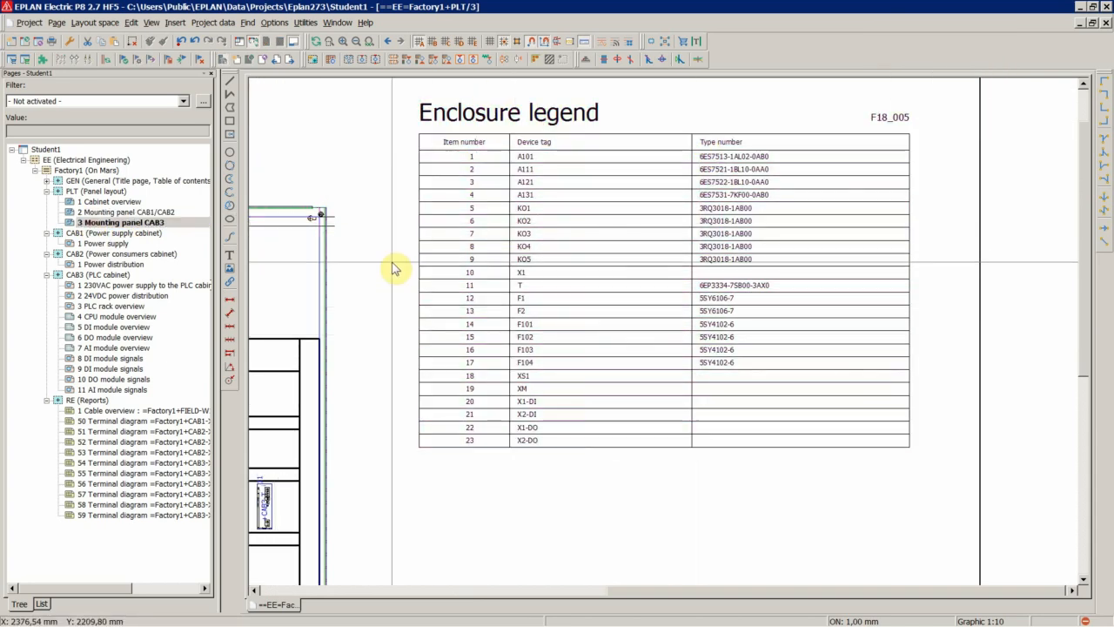
scroll(393, 268, "up", 2)
left_click(214, 23)
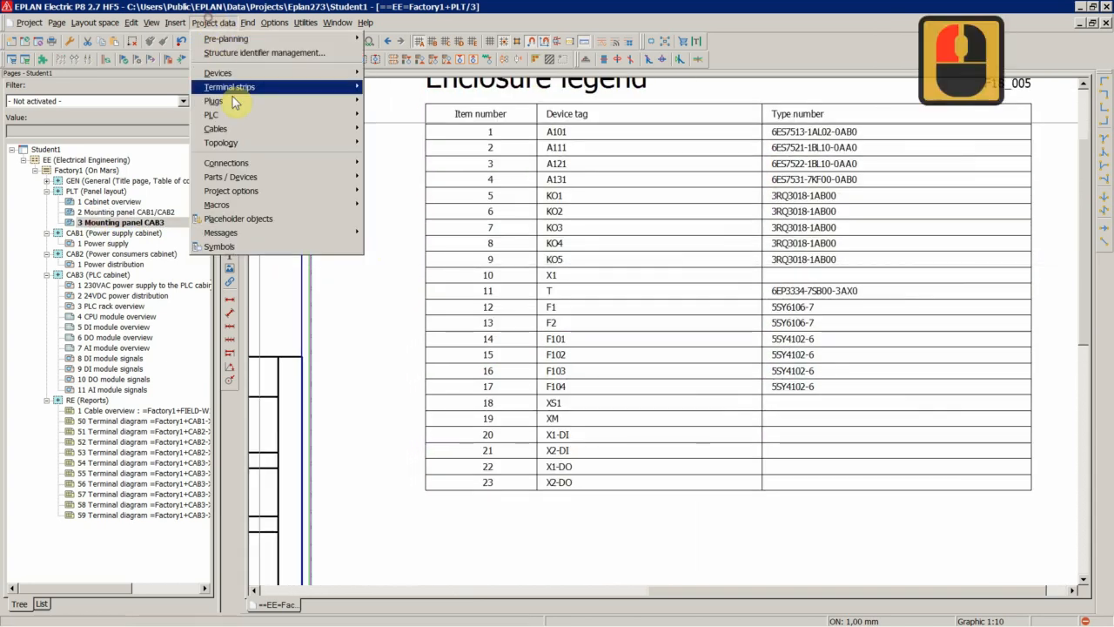
mouse_move(245, 177)
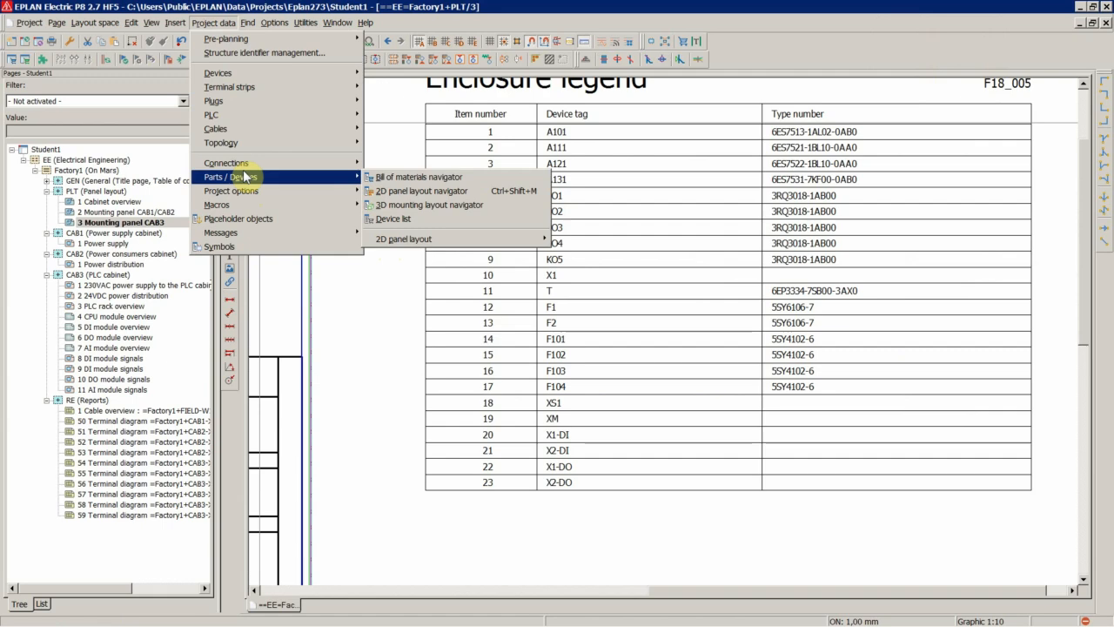
left_click(359, 274)
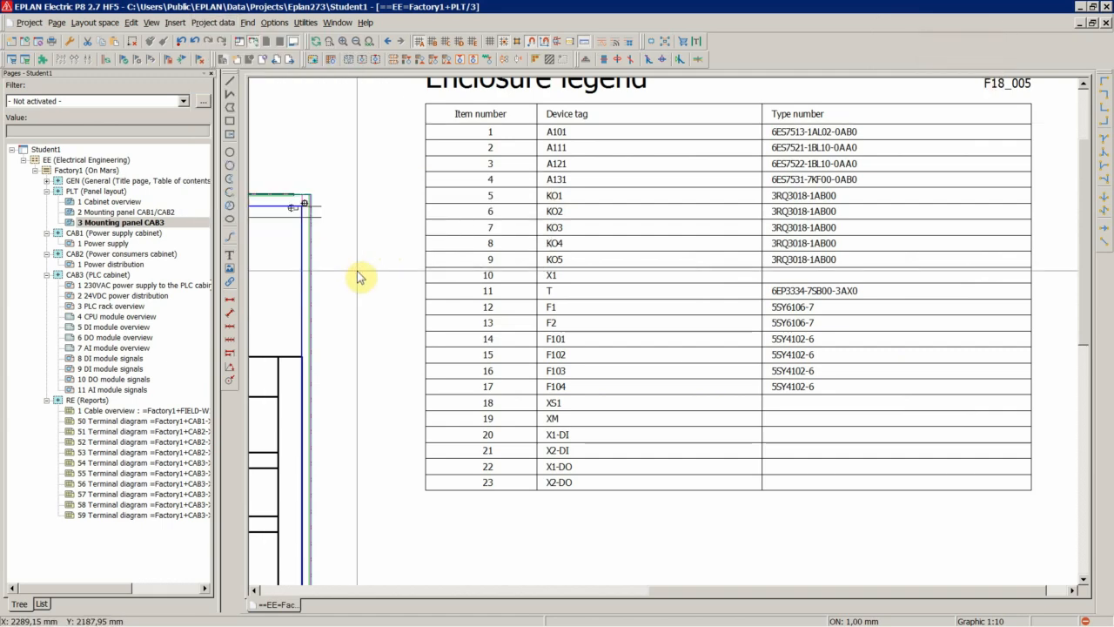
Go to page 2 Mounting panel CAB1/CAB2 and open the 2D panel layout navigator
key("Page_Up")
left_click(486, 274)
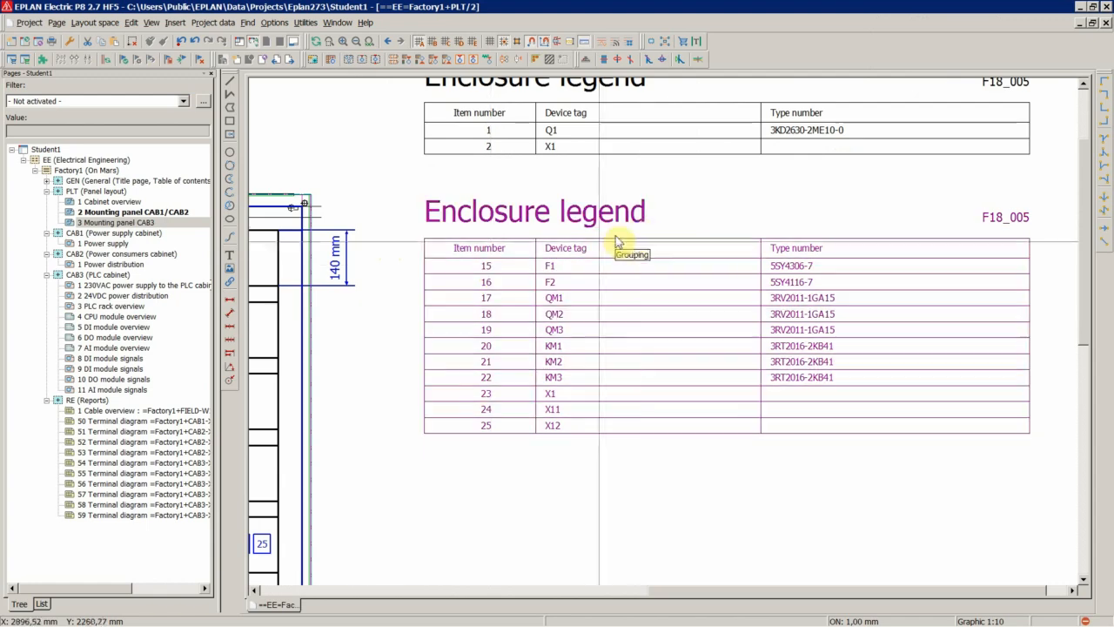
scroll(529, 273, "down", 5)
scroll(652, 265, "up", 4)
left_click(293, 130)
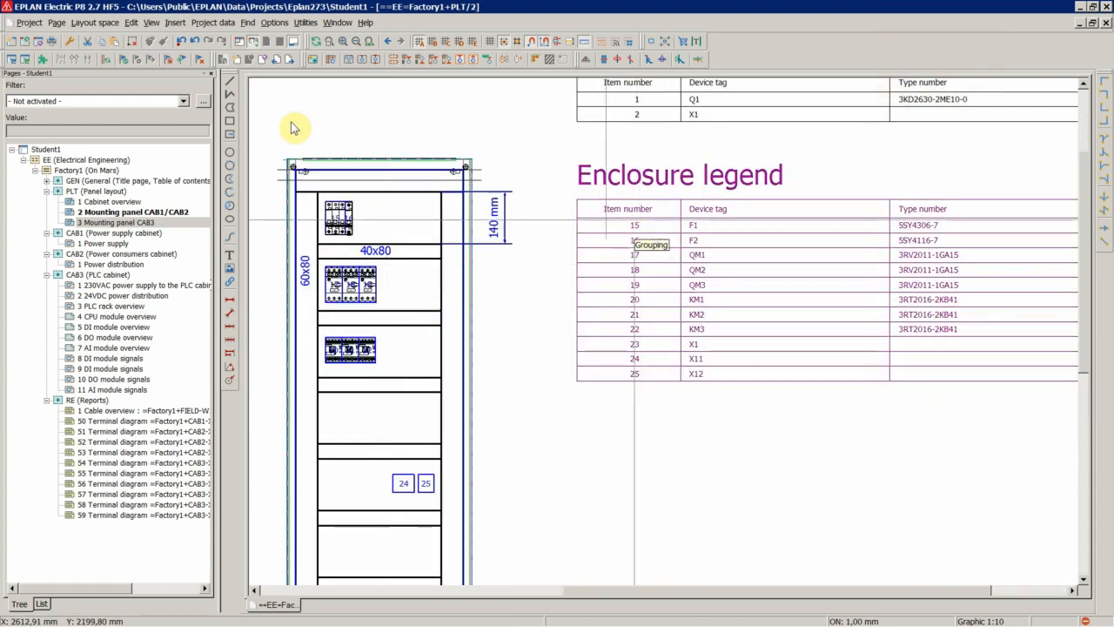
left_click(214, 23)
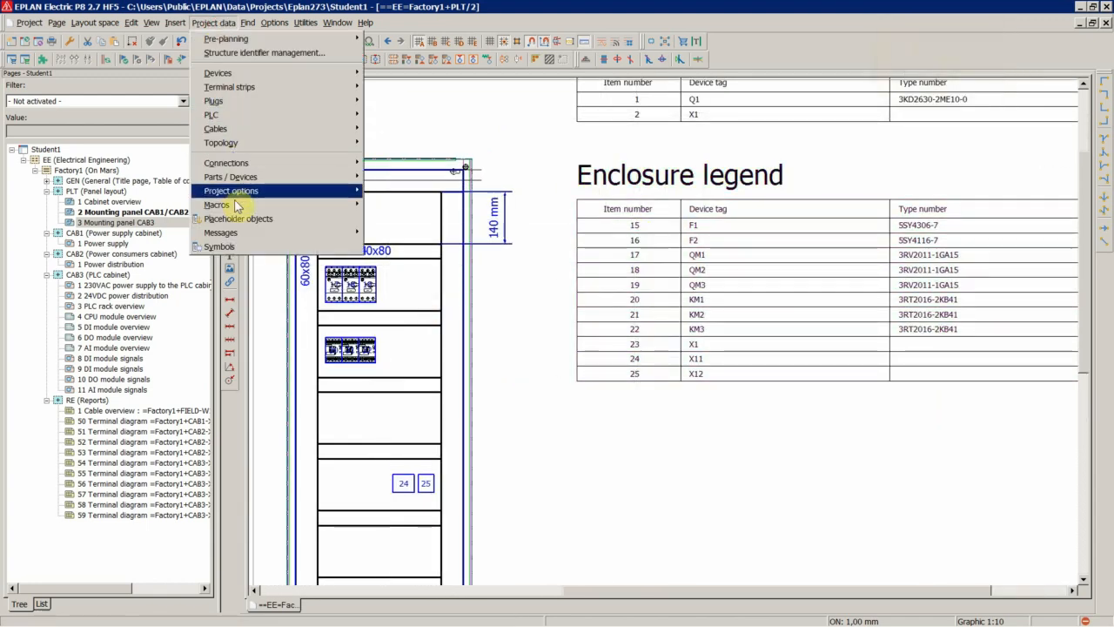
mouse_move(232, 181)
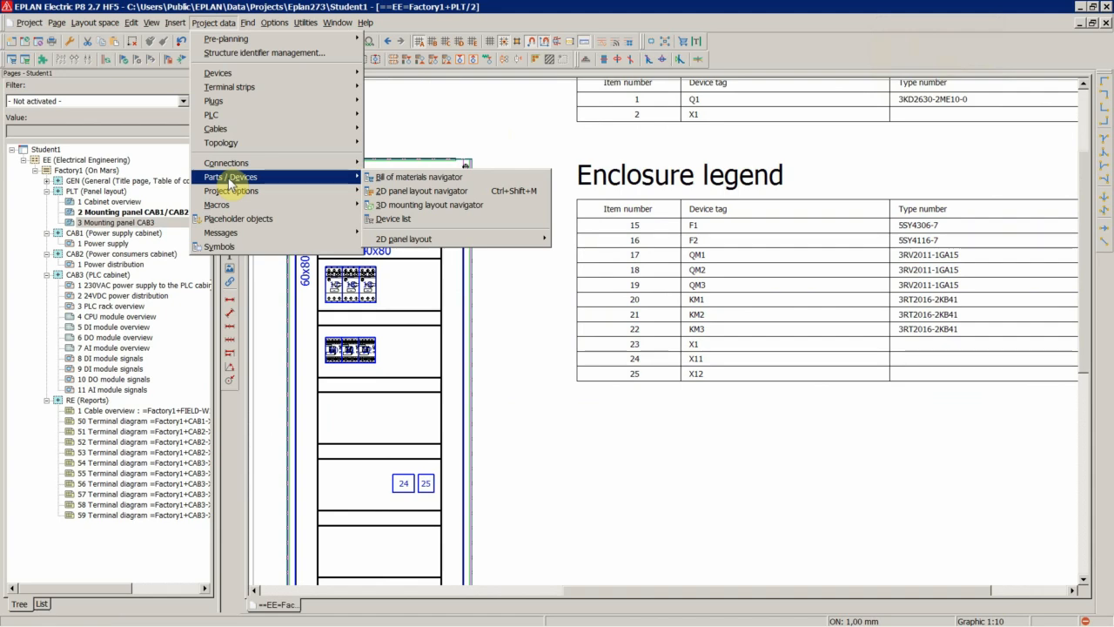
left_click(405, 192)
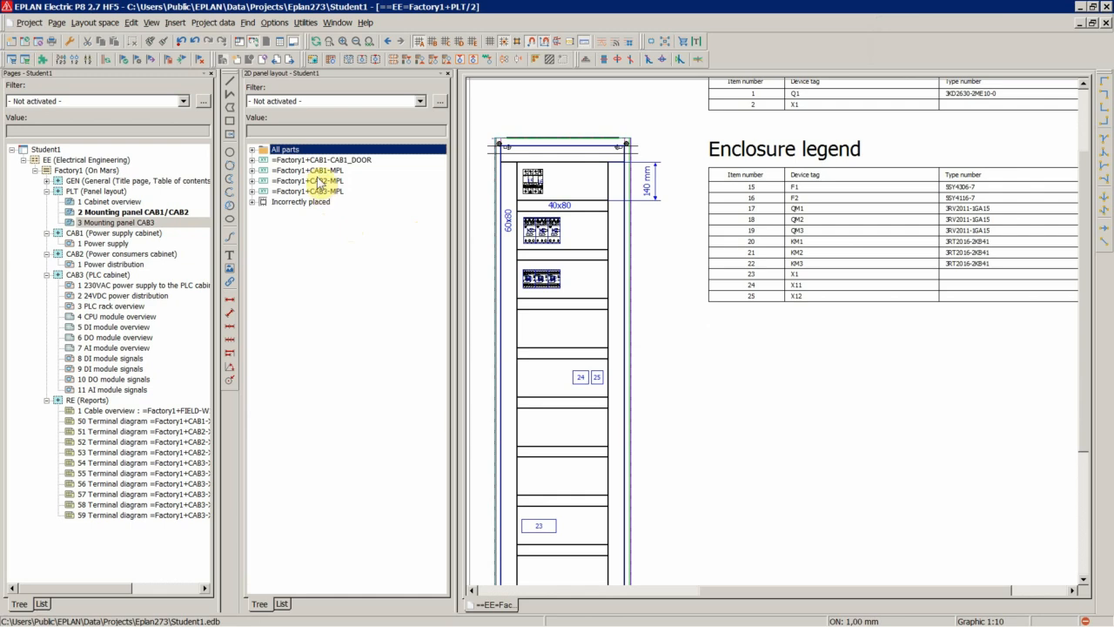
Check the legend item numbering of =Factory1+CAB1-CAB1_DOOR in its legend item editor and close the editor
right_click(318, 170)
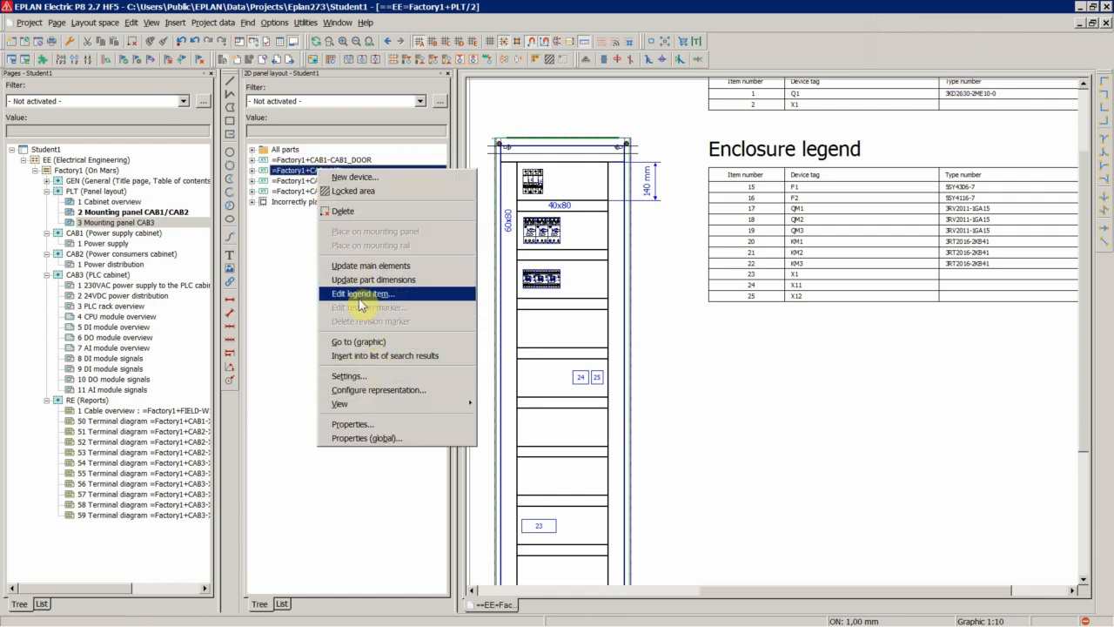
right_click(338, 160)
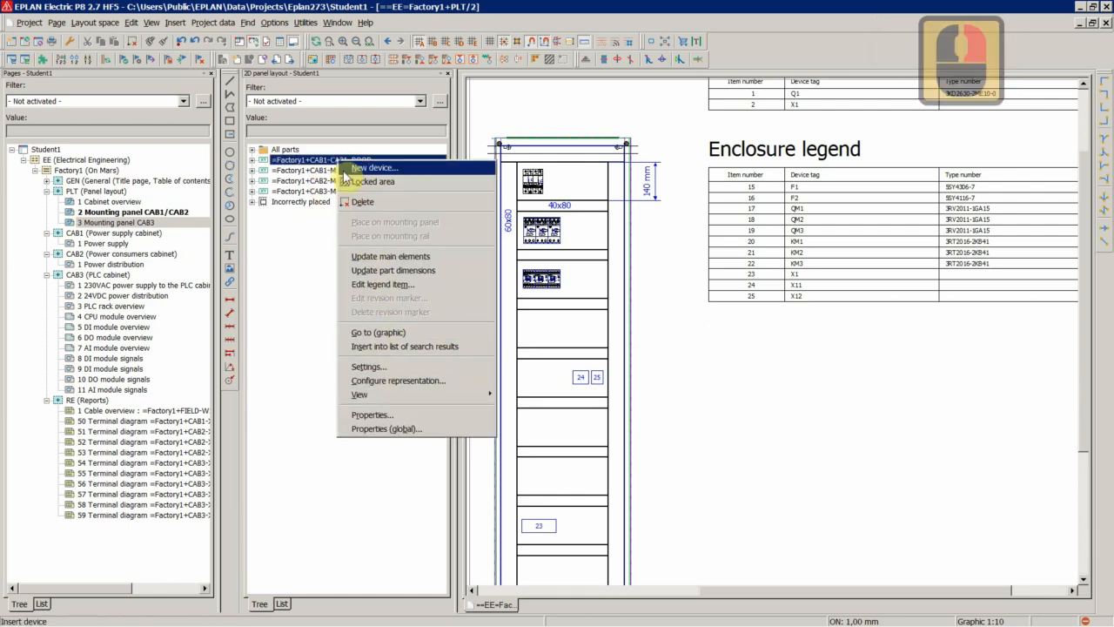
left_click(369, 290)
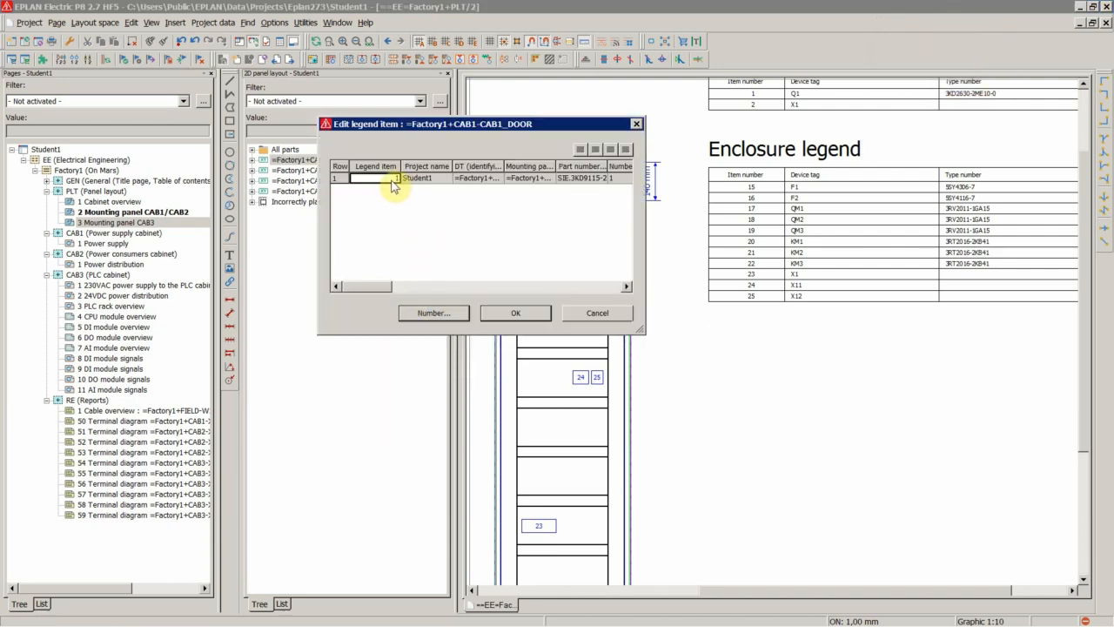
left_click(545, 316)
Check the legend item numbering of =Factory1+CAB1-MPL in its legend item editor and close the editor
right_click(329, 171)
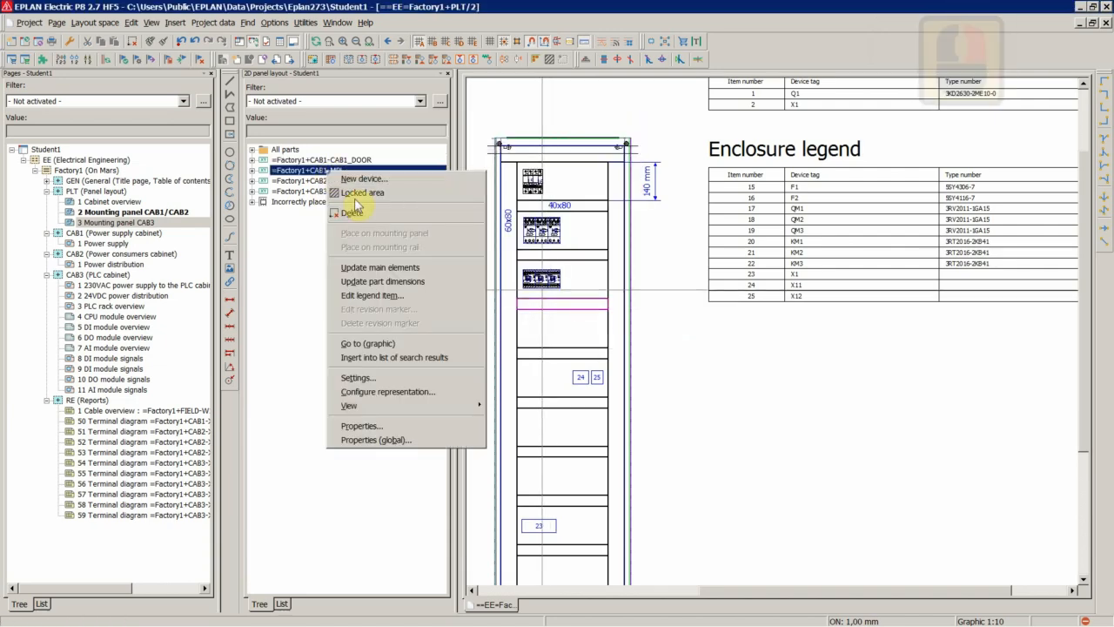
left_click(372, 294)
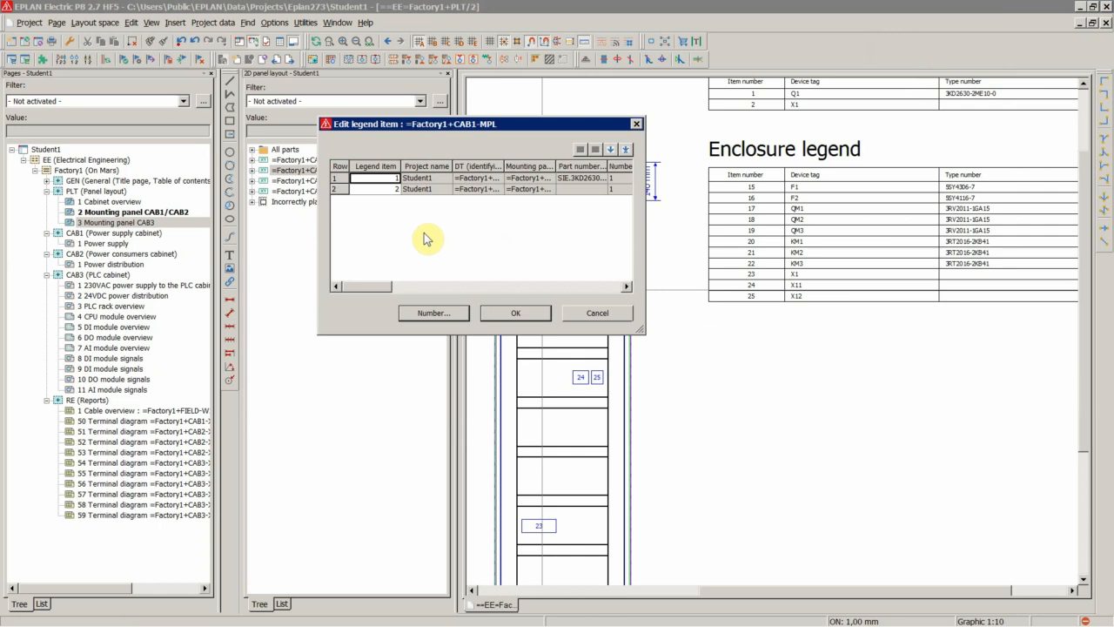
left_click(550, 315)
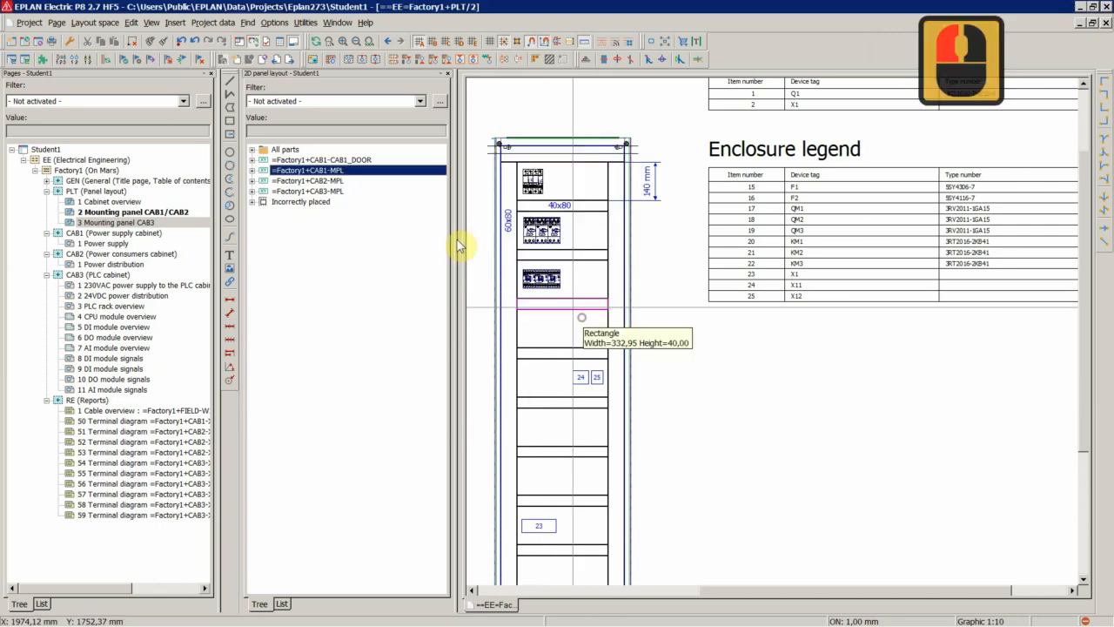
Renumber all legend items of =Factory1+CAB2-MPL in the given sequence, with start value 1 and increment 1
right_click(319, 180)
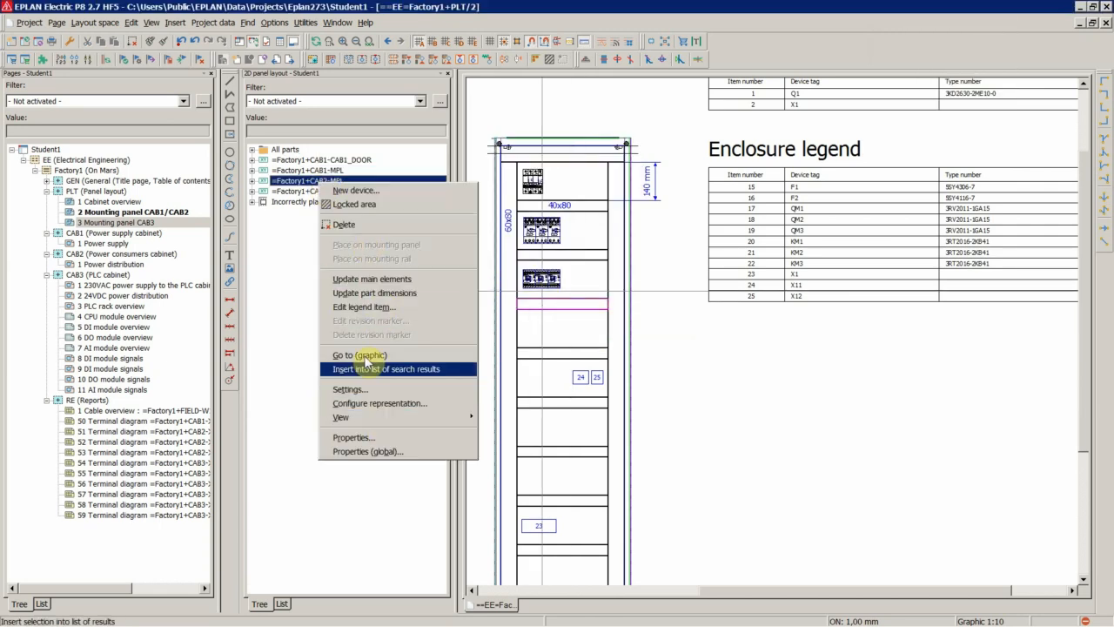
left_click(364, 309)
triple_click(383, 185)
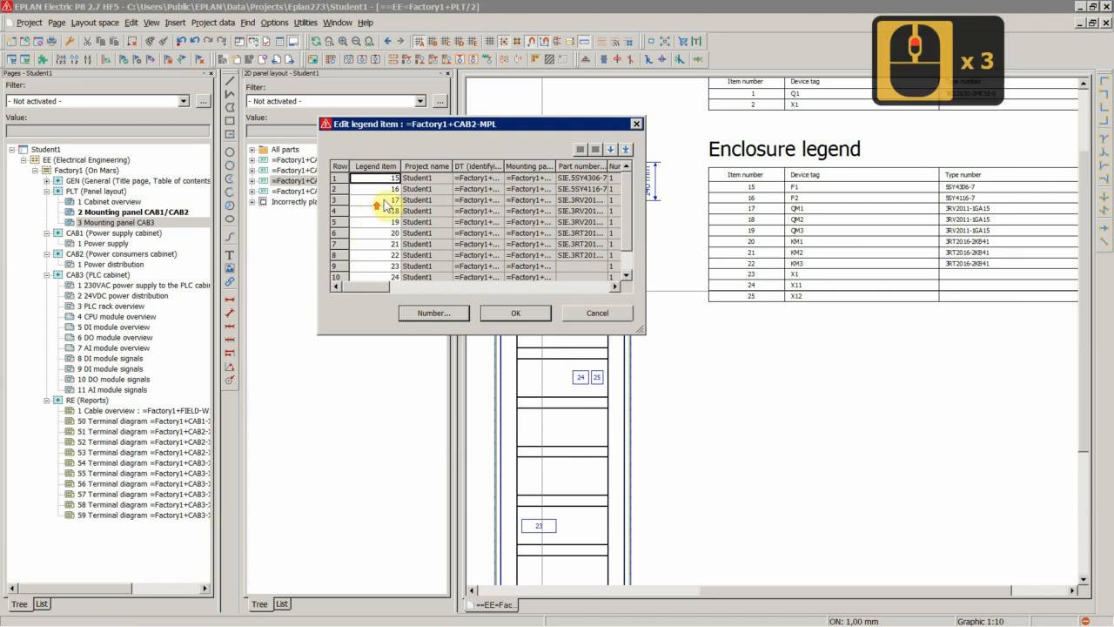
right_click(385, 225)
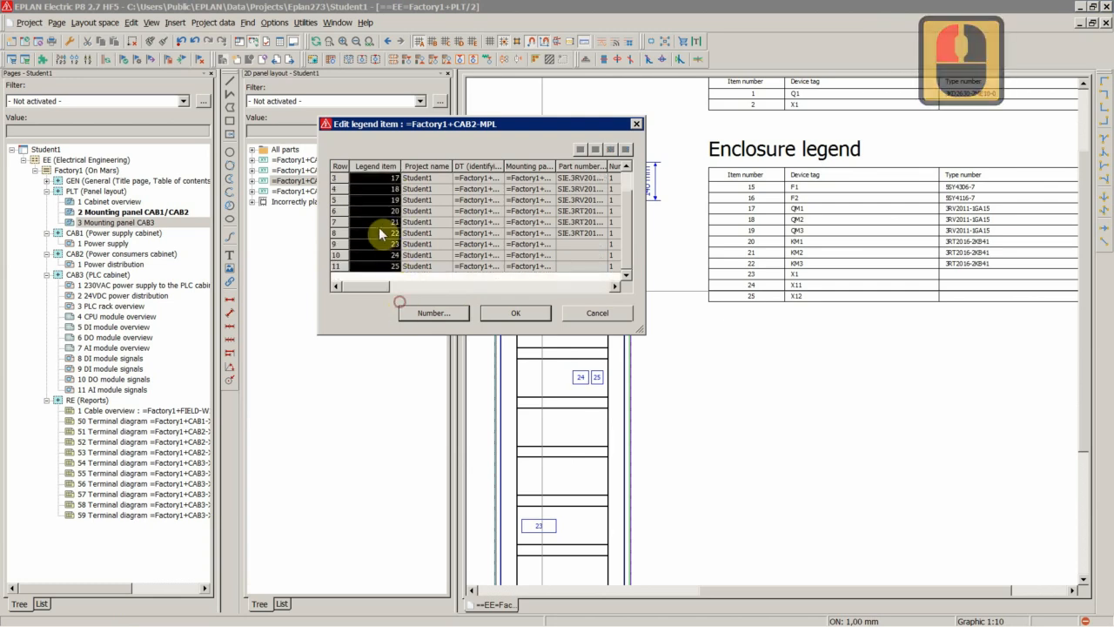
left_click(406, 291)
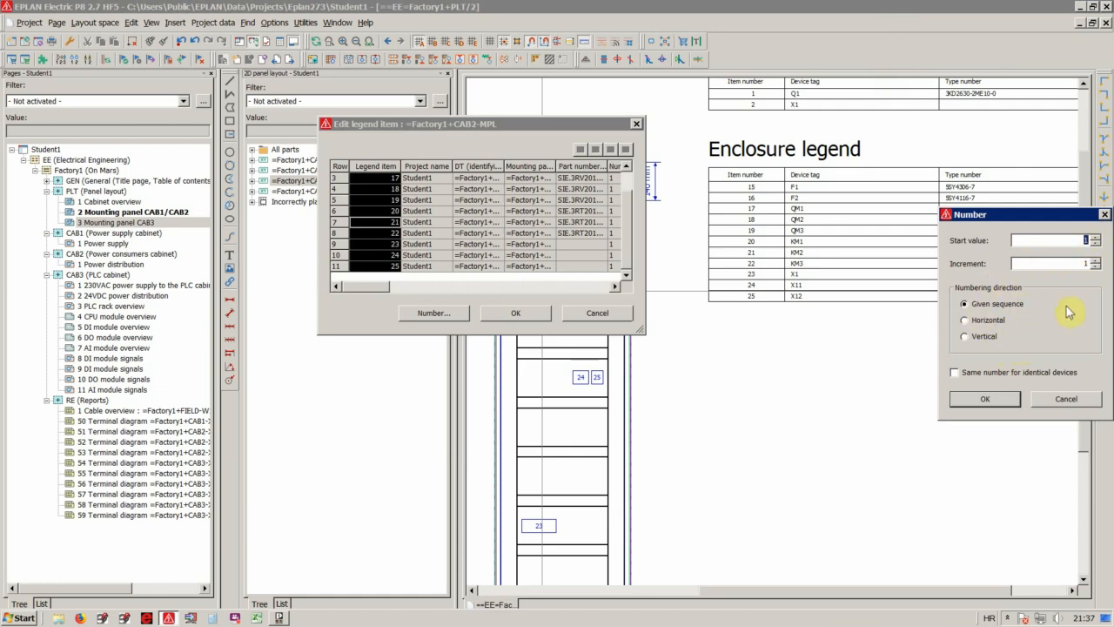
left_click(985, 399)
scroll(415, 233, "up", 9)
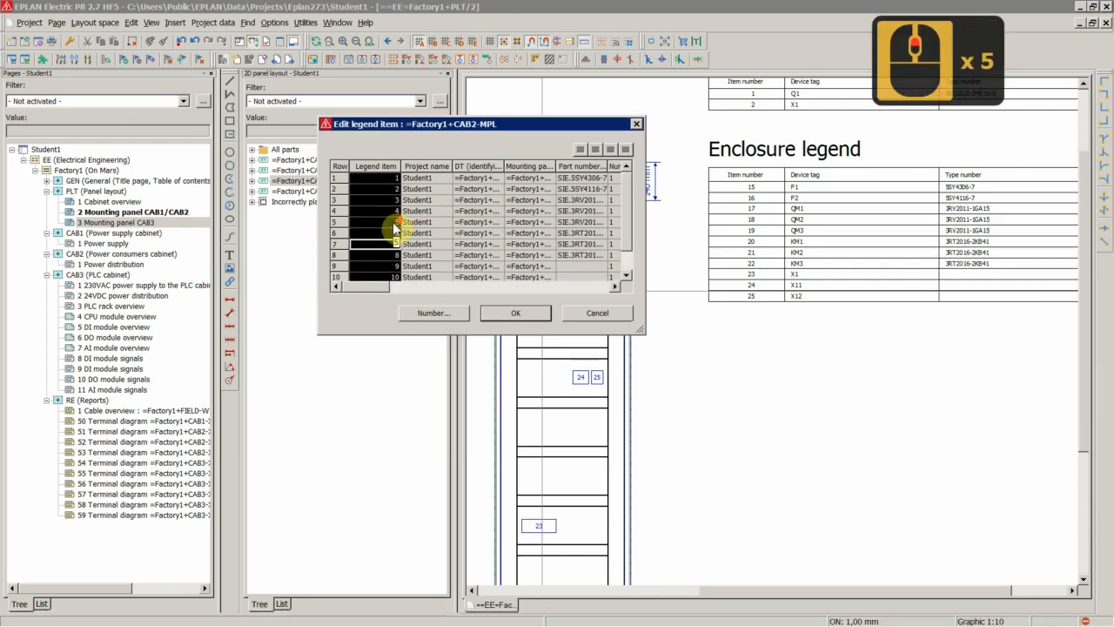
left_click(518, 315)
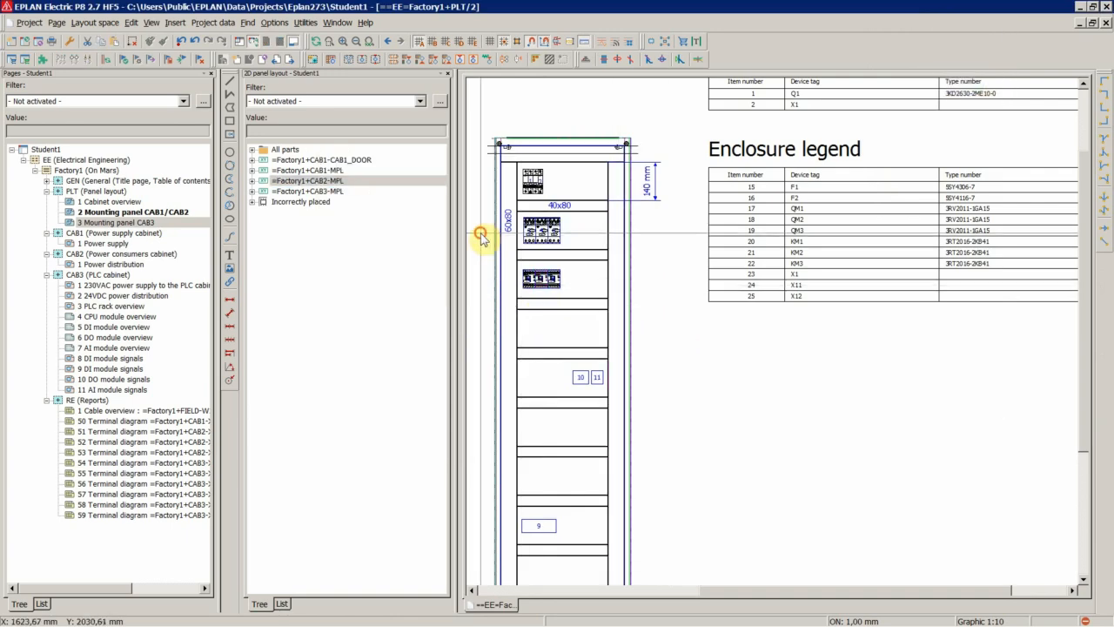
Update the CAB2 enclosure legend report on page 2 Mounting panel CAB1/CAB2 to apply the new item numbers
scroll(739, 235, "down", 7)
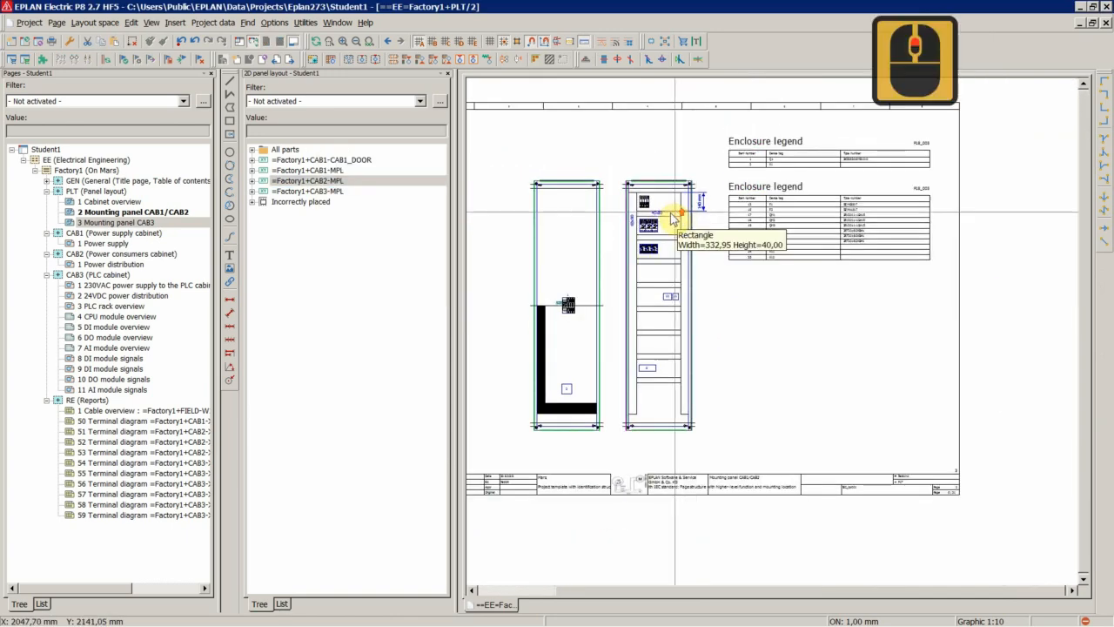
scroll(672, 220, "up", 7)
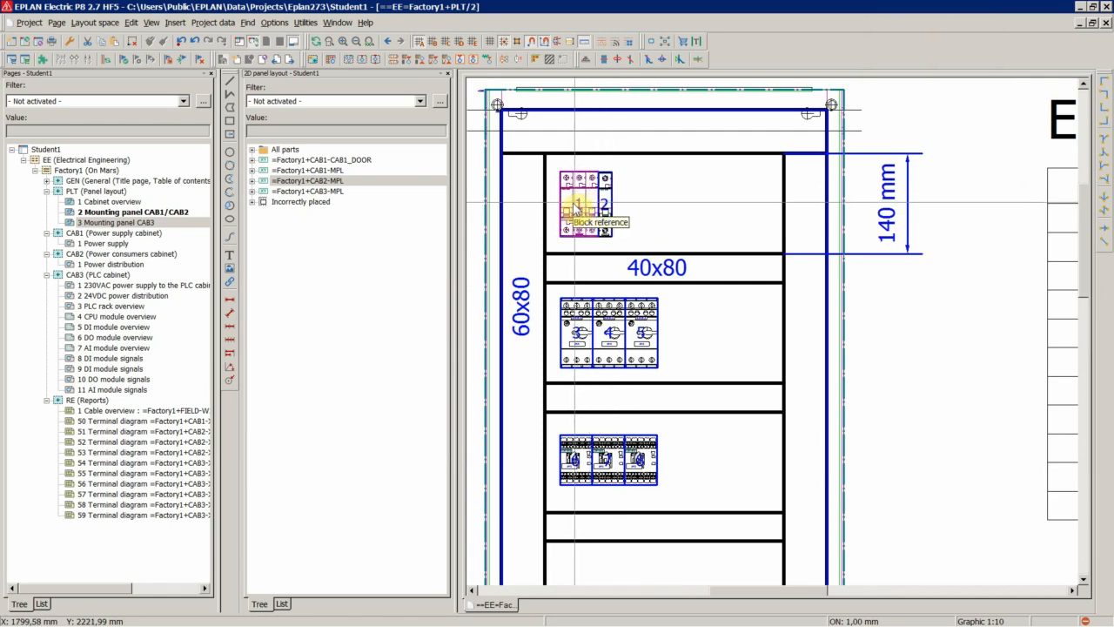
scroll(570, 213, "down", 10)
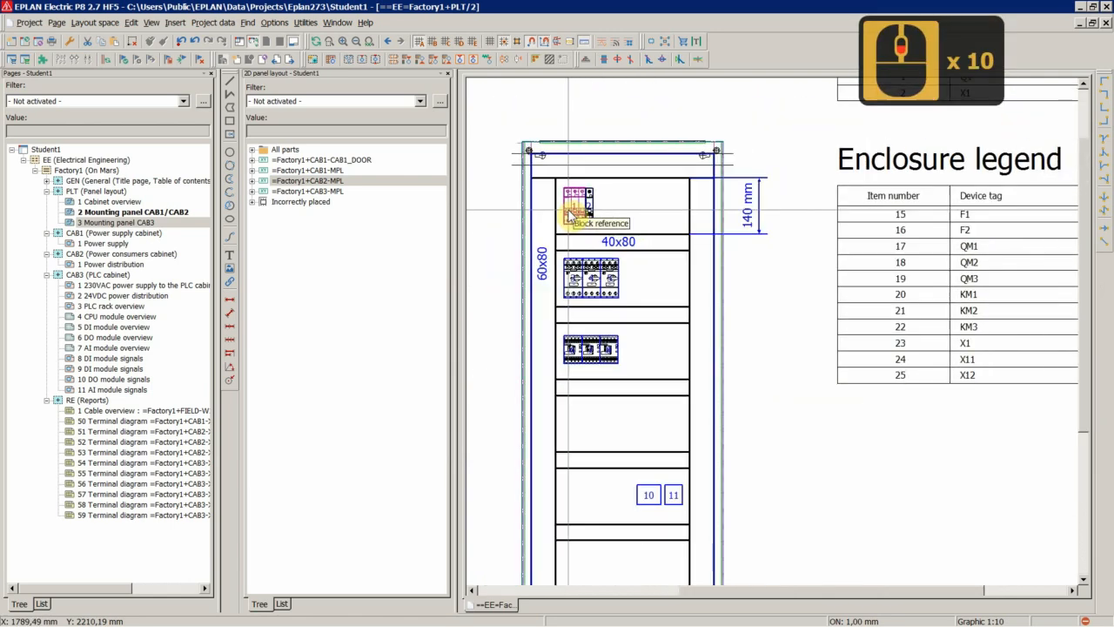
scroll(758, 209, "up", 5)
left_click(570, 218)
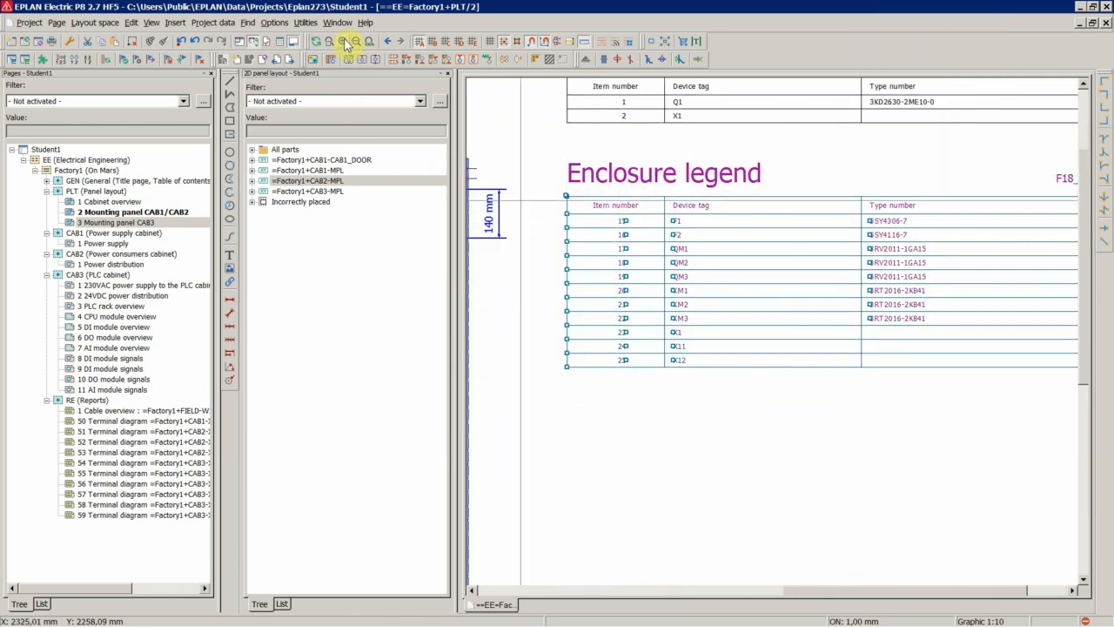
left_click(305, 22)
left_click(323, 38)
left_click(492, 55)
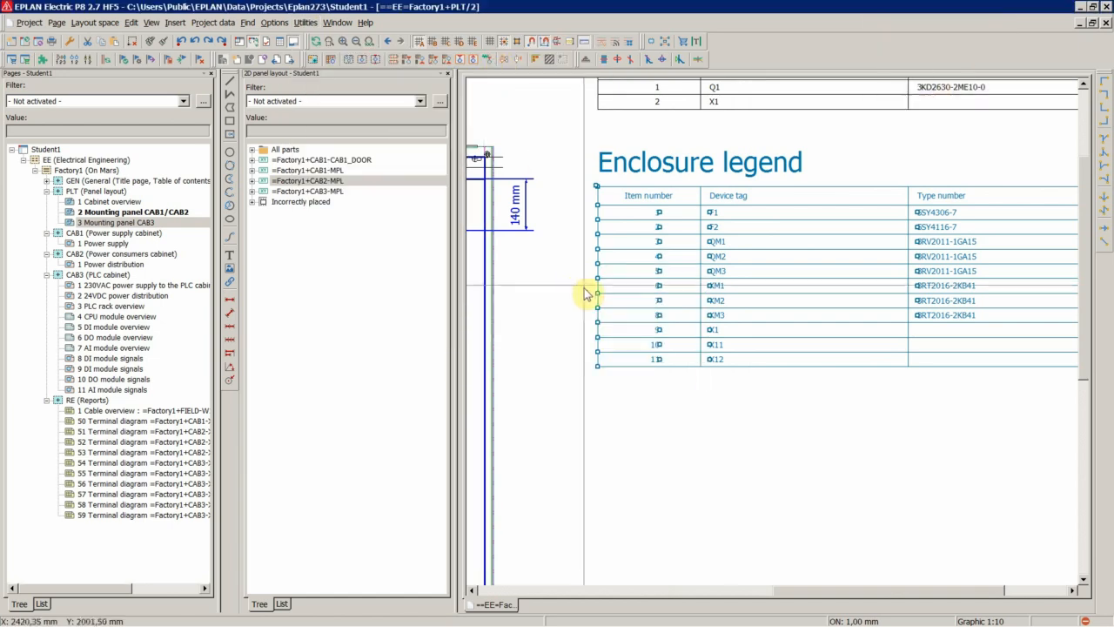
left_click(589, 291)
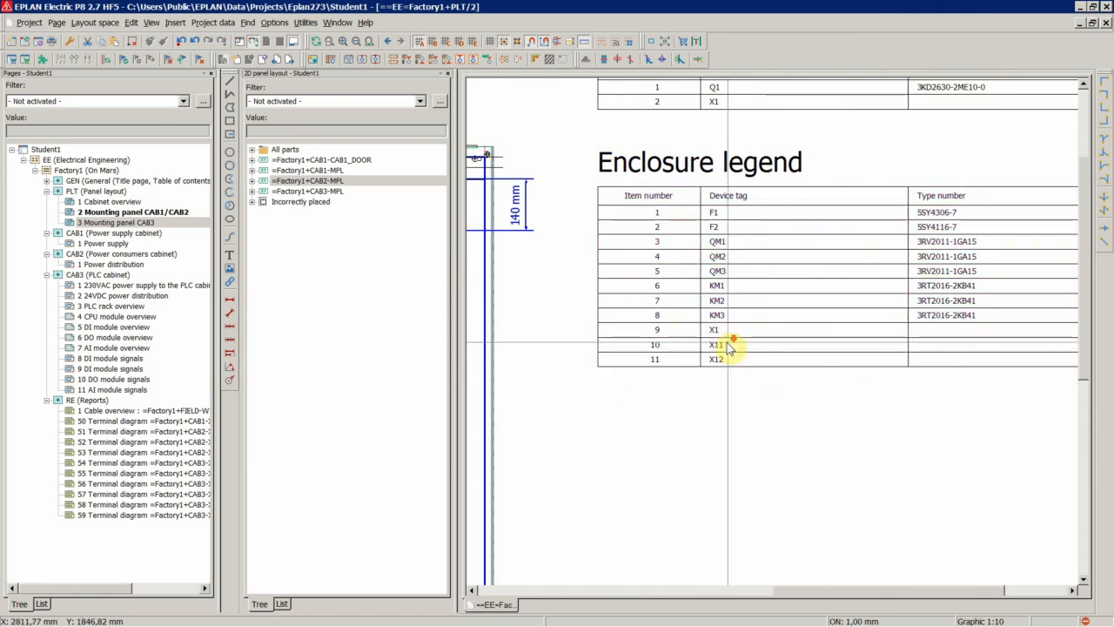
Review the page 2 legends, expand =Factory1+CAB3-MPL in the layout navigator, and check the item numbering on page 3 Mounting panel CAB3
scroll(729, 347, "down", 5)
scroll(905, 366, "up", 4)
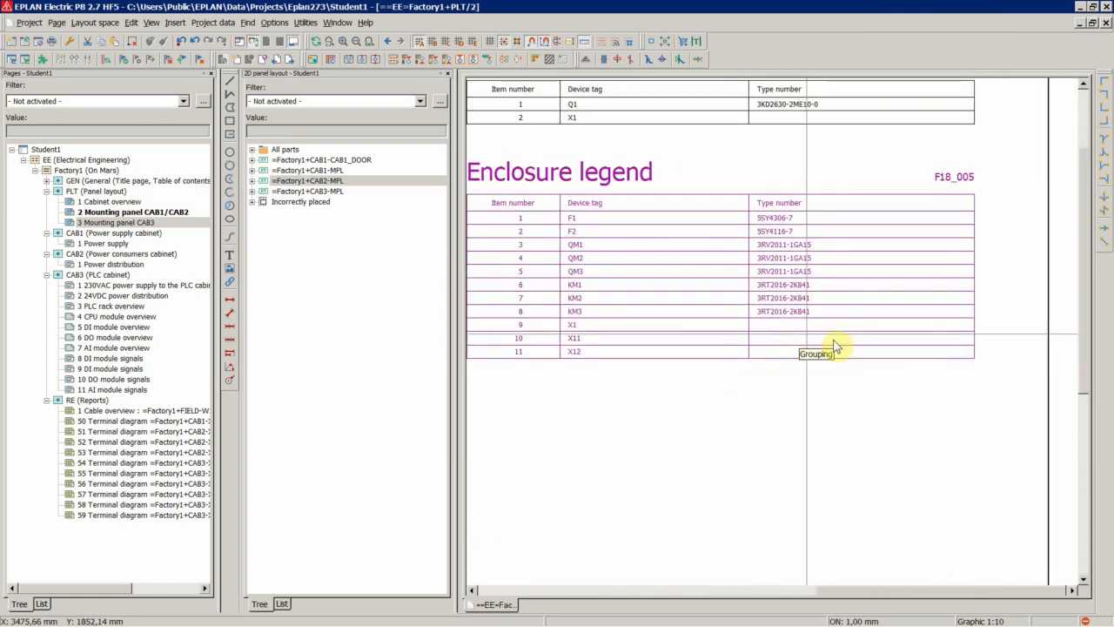
scroll(834, 346, "down", 4)
scroll(600, 277, "up", 3)
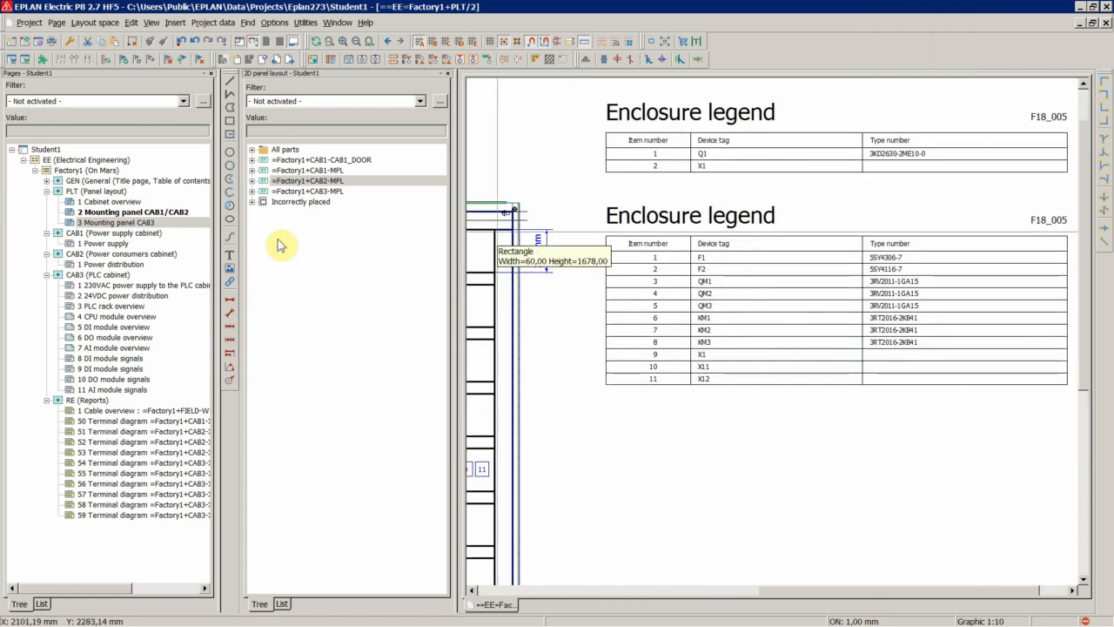
left_click(314, 192)
double_click(314, 192)
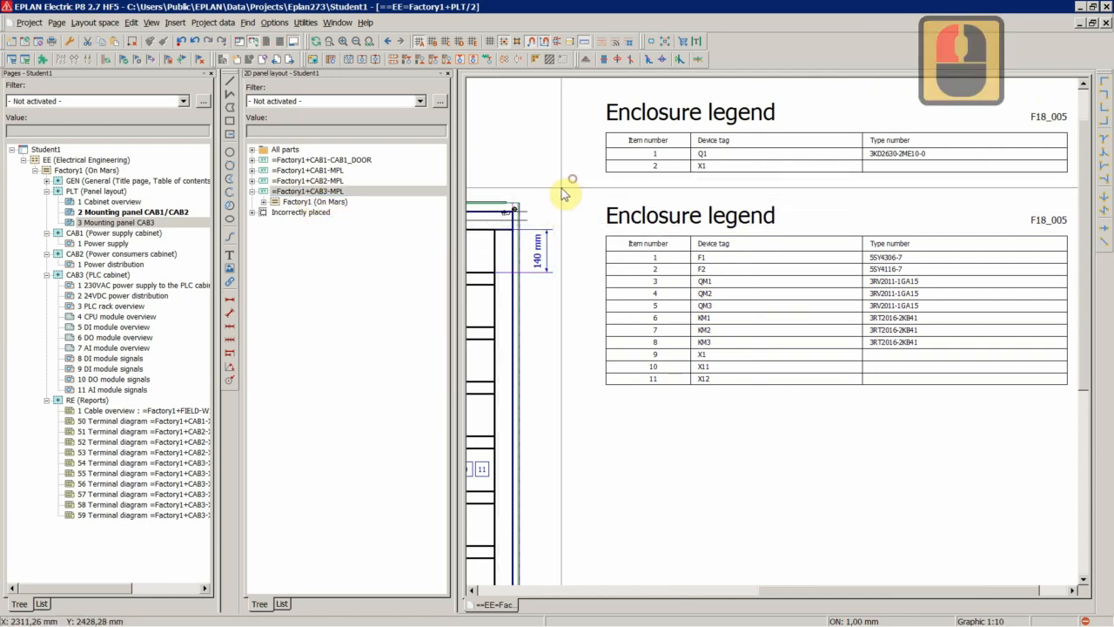
key("Page_Down")
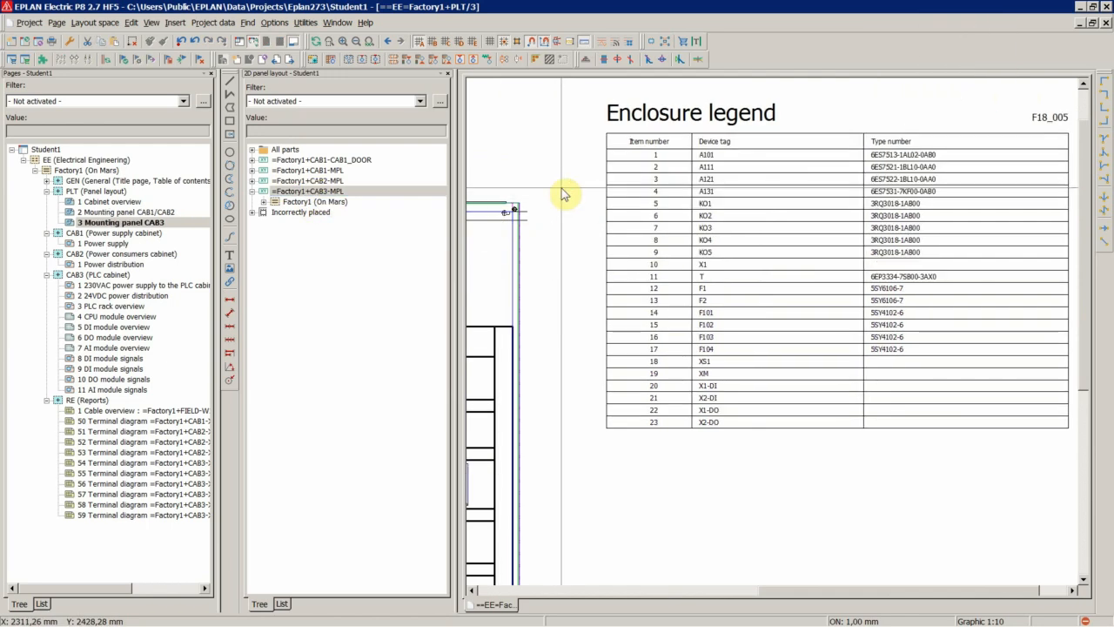
scroll(821, 273, "up", 3)
scroll(640, 159, "down", 2)
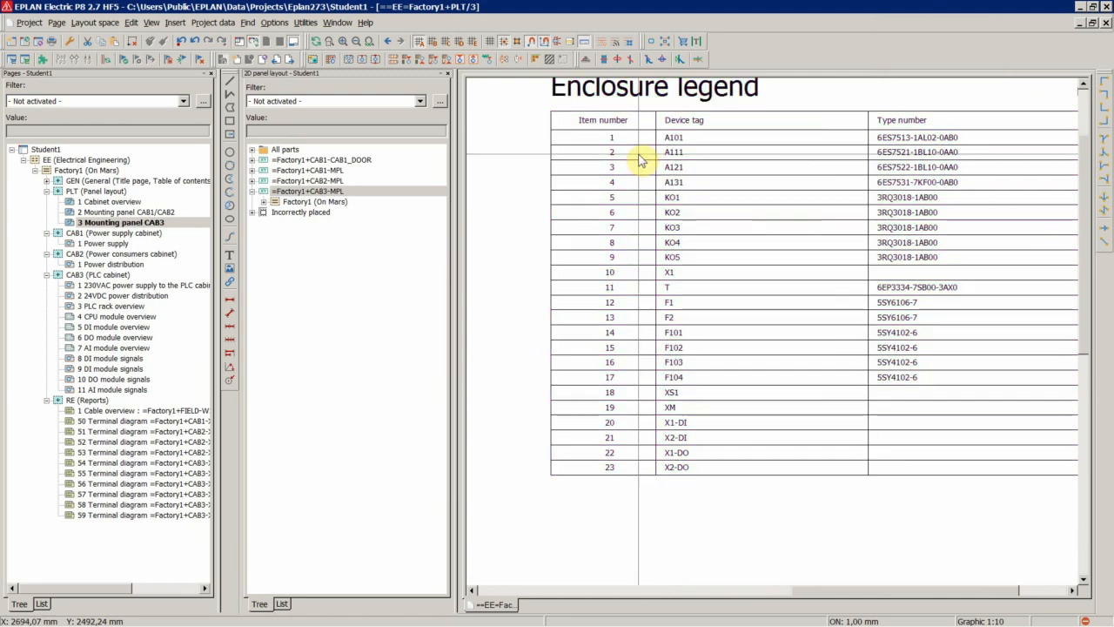
left_click(604, 229)
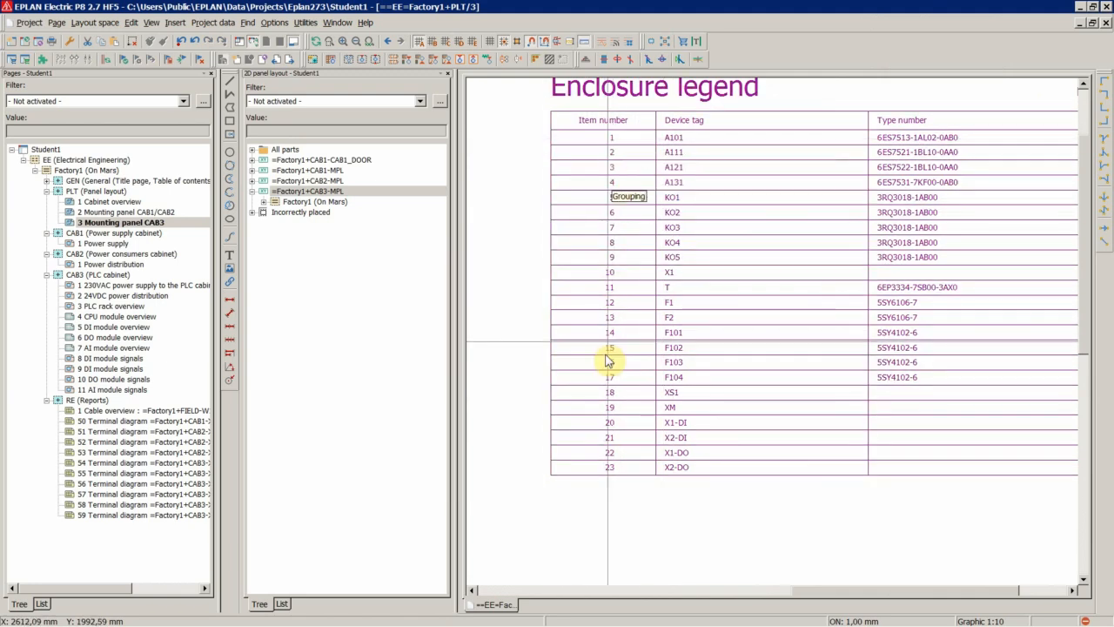
left_click(514, 444)
Number all legend items of =Factory1+CAB3-MPL in the given sequence, with start value 1 and increment 1
right_click(311, 190)
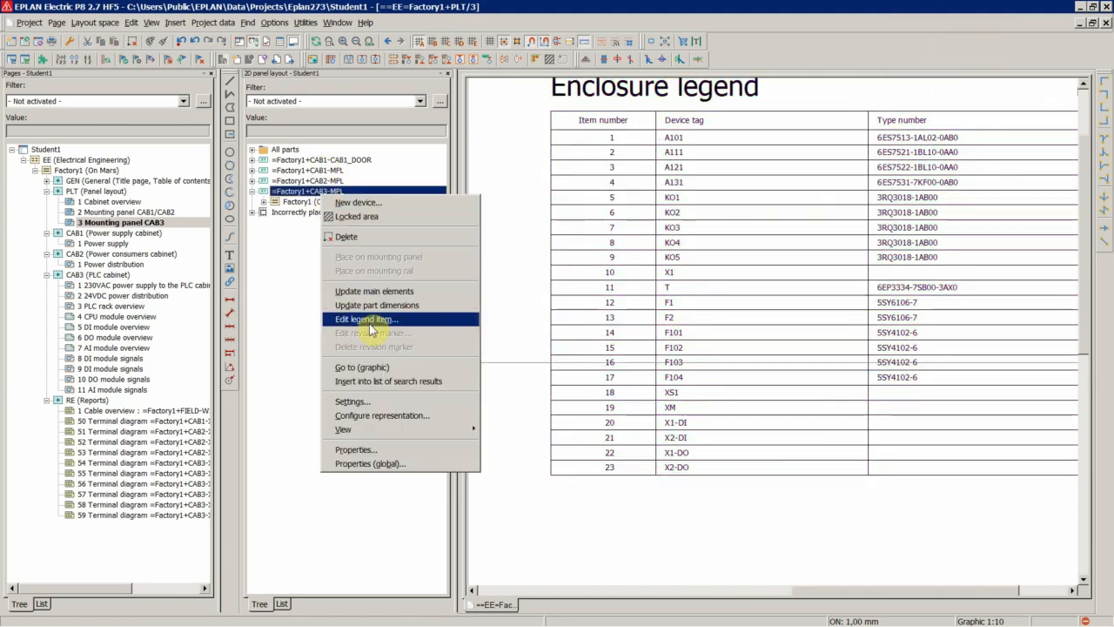
left_click(374, 316)
left_click_drag(382, 180, 384, 336)
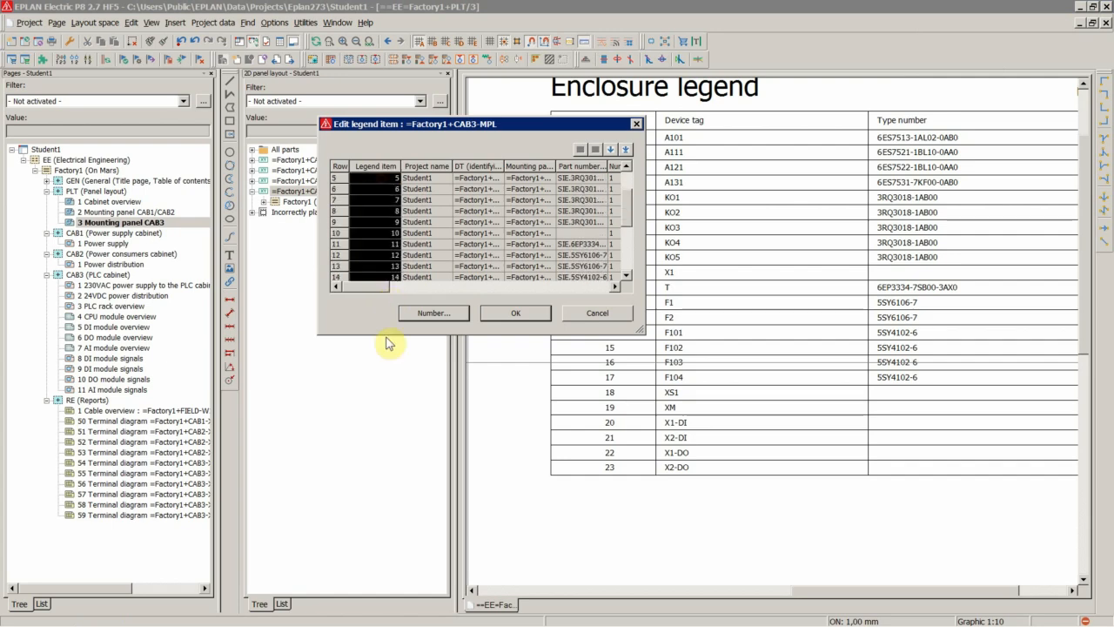
right_click(372, 239)
left_click(391, 304)
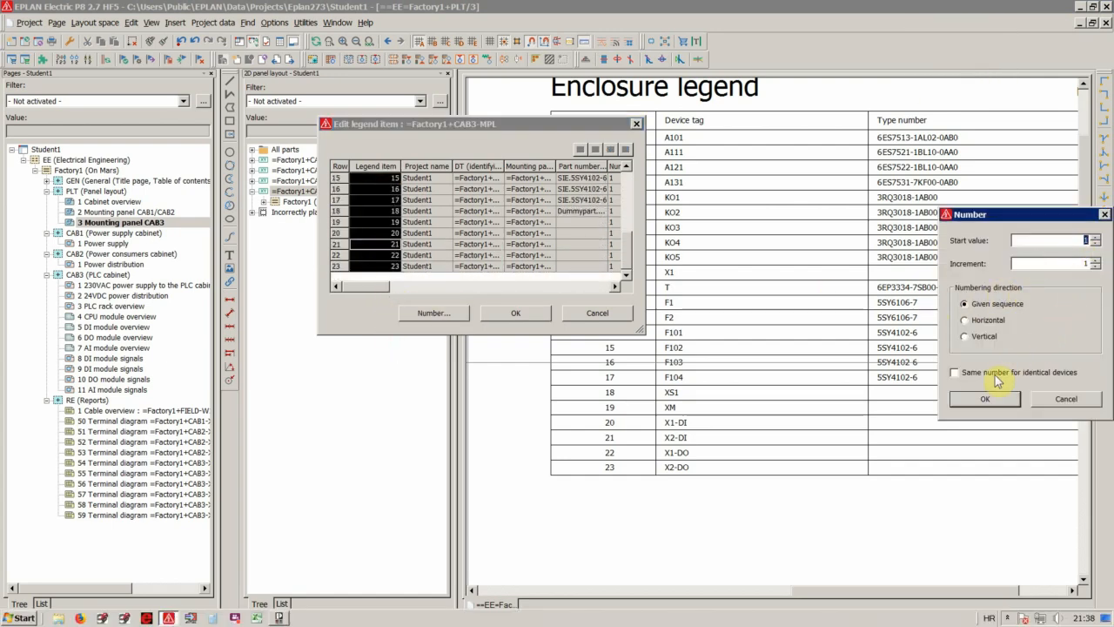
left_click(984, 401)
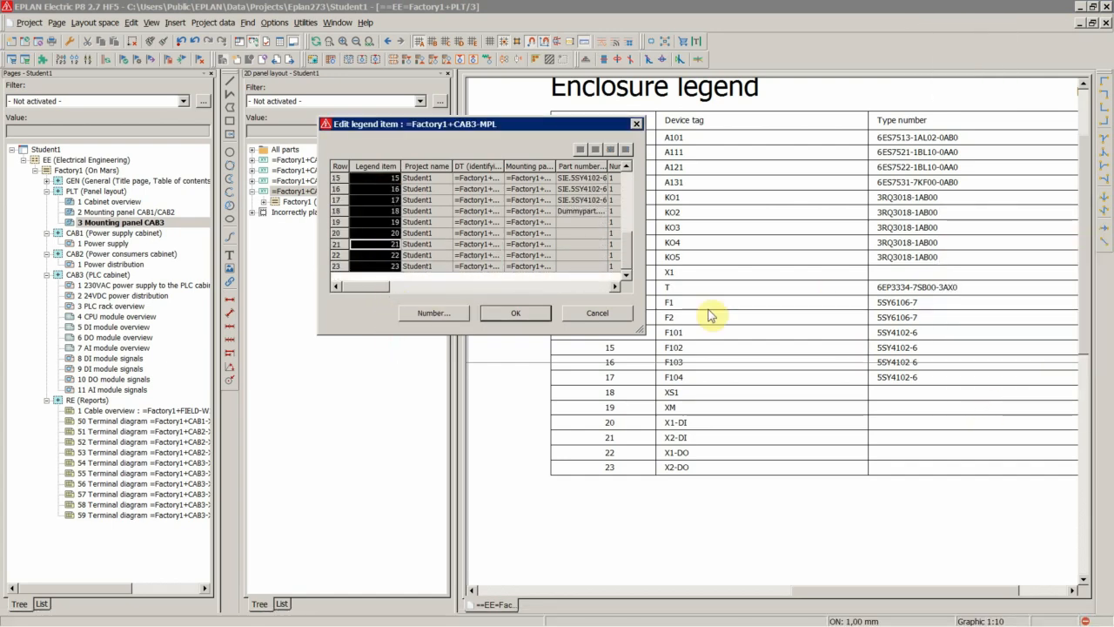
left_click(514, 314)
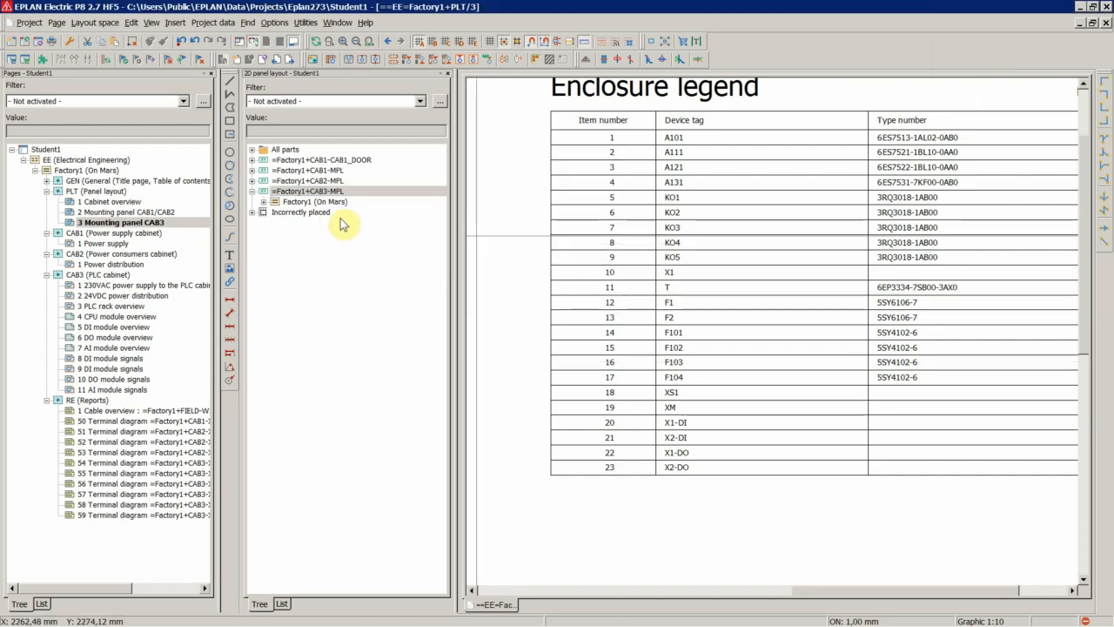
Update the enclosure legend report on page 3 Mounting panel CAB3 and view it beside the mounting panel
left_click(577, 157)
left_click(584, 139)
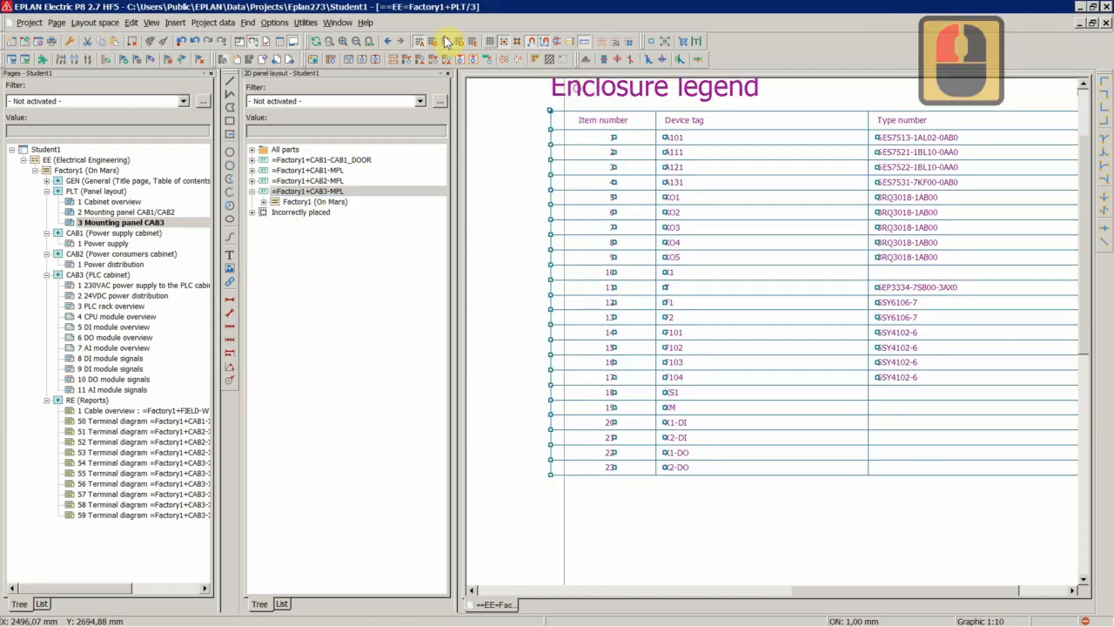
left_click(304, 22)
left_click(323, 37)
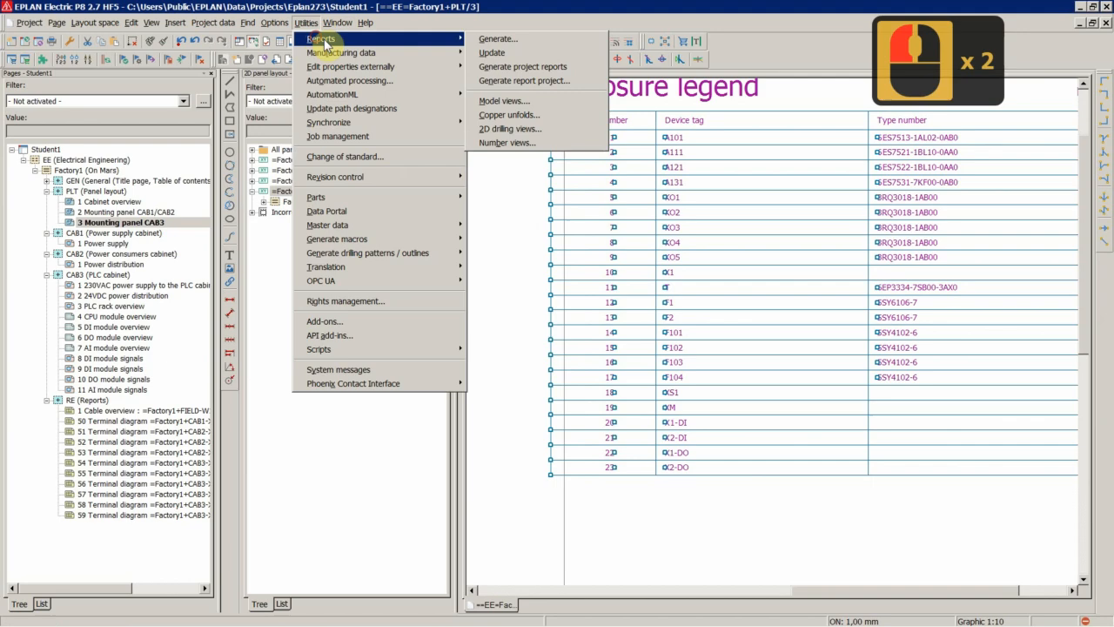
left_click(505, 39)
scroll(522, 218, "down", 15)
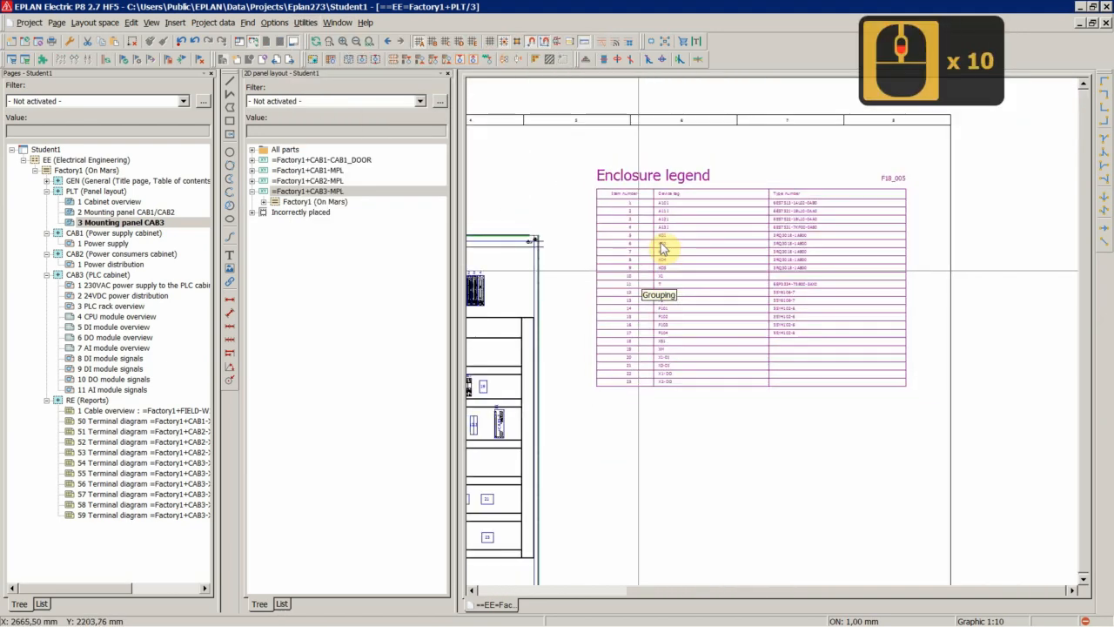
scroll(570, 216, "up", 5)
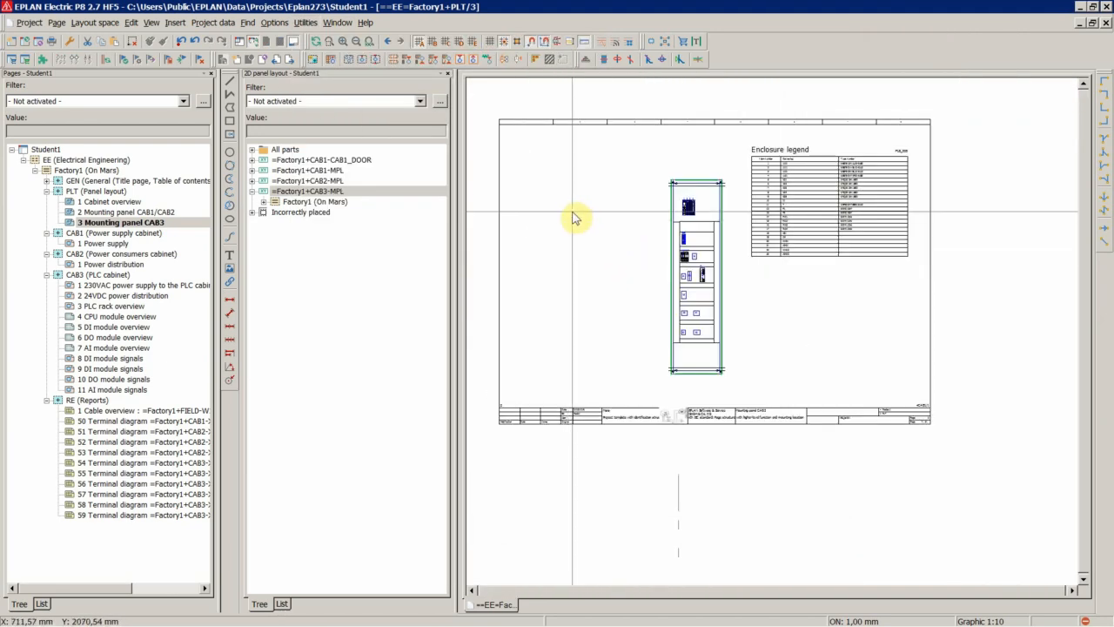